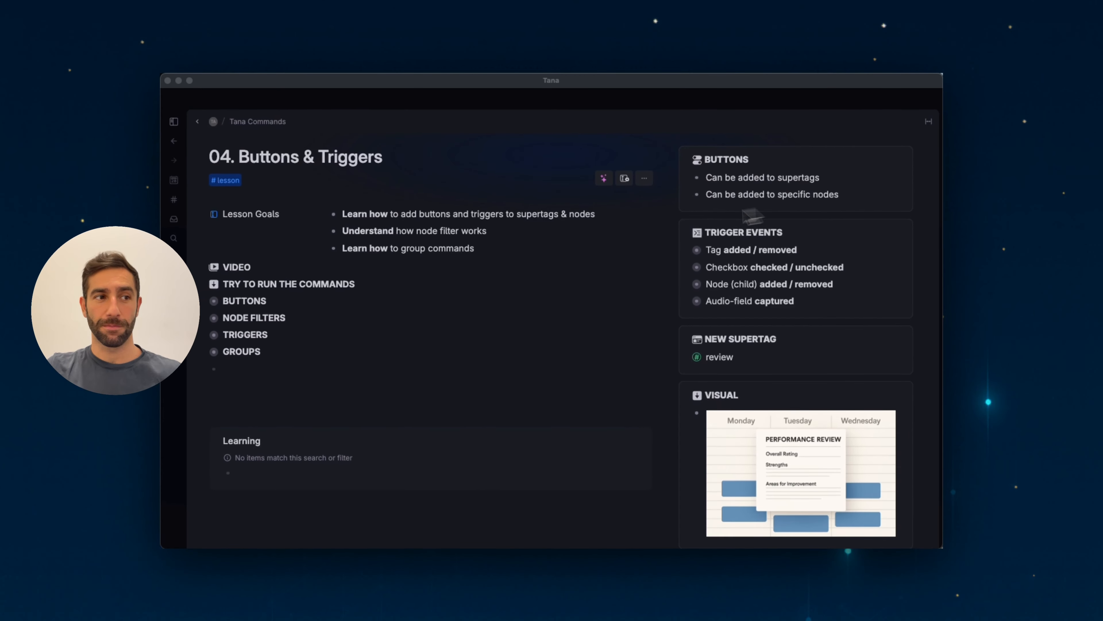
Expand the BUTTONS section and examine the Move node configuration inside the MOVE2REVIEW command, including its target and reference options.
{"action": "left_click", "coordinate": [203, 301]}
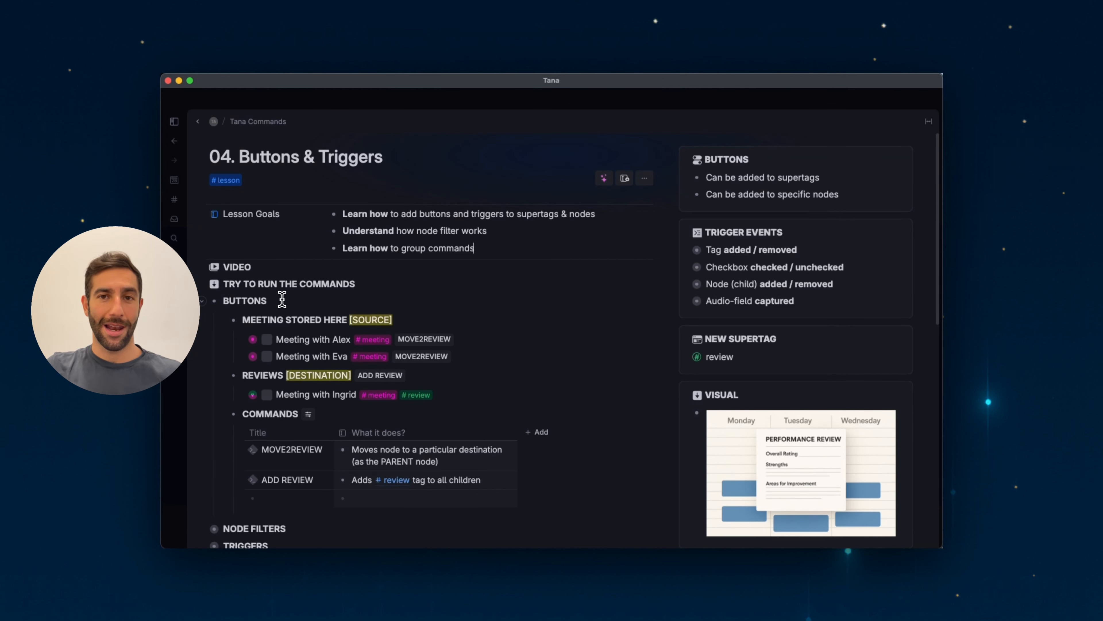
{"action": "left_click", "coordinate": [393, 285]}
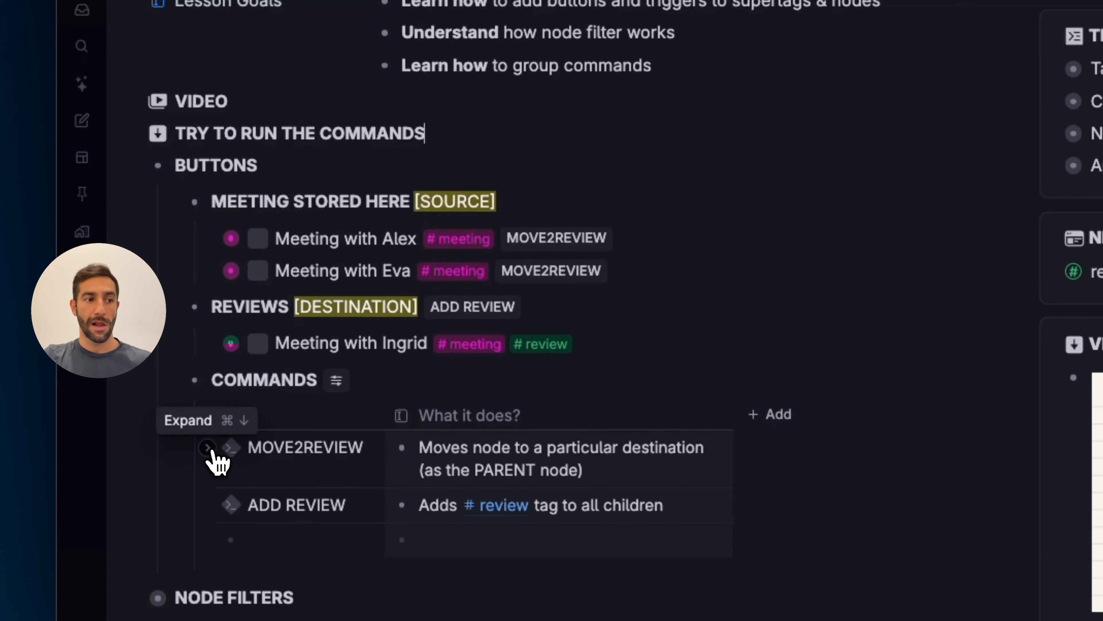
{"action": "left_click", "coordinate": [210, 451]}
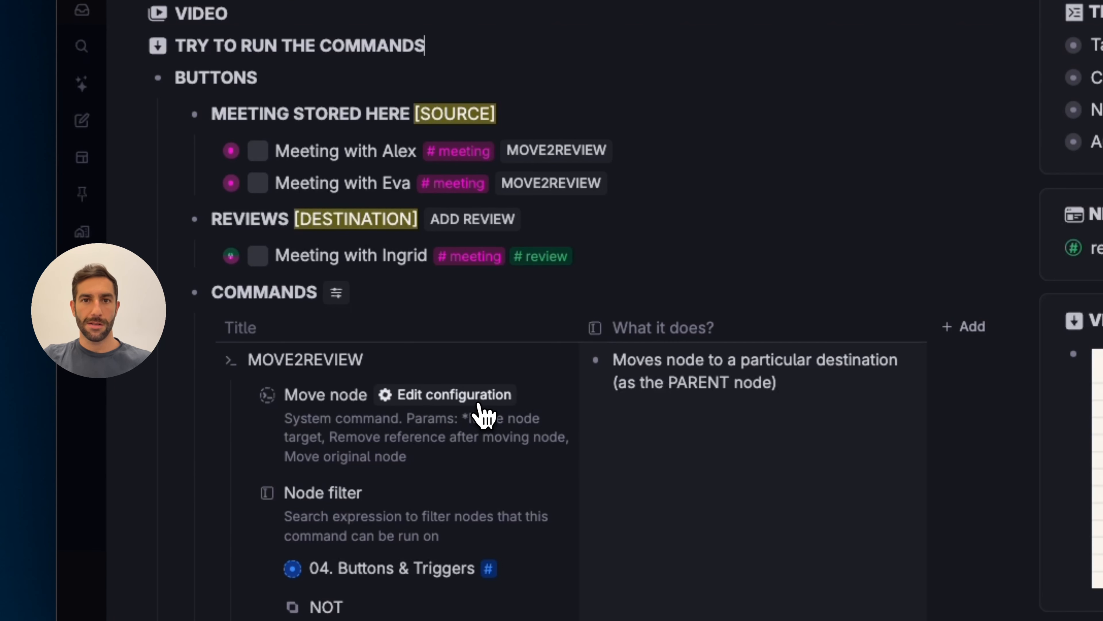
{"action": "left_click", "coordinate": [477, 402]}
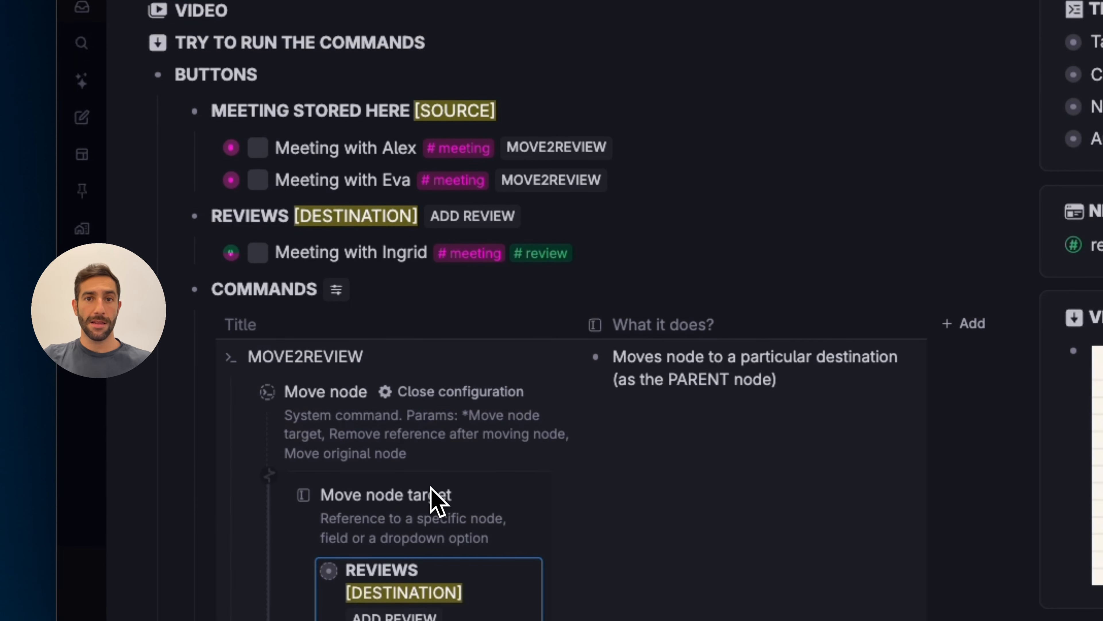
{"action": "scroll", "coordinate": [440, 493], "scroll_direction": "down", "scroll_amount": 2}
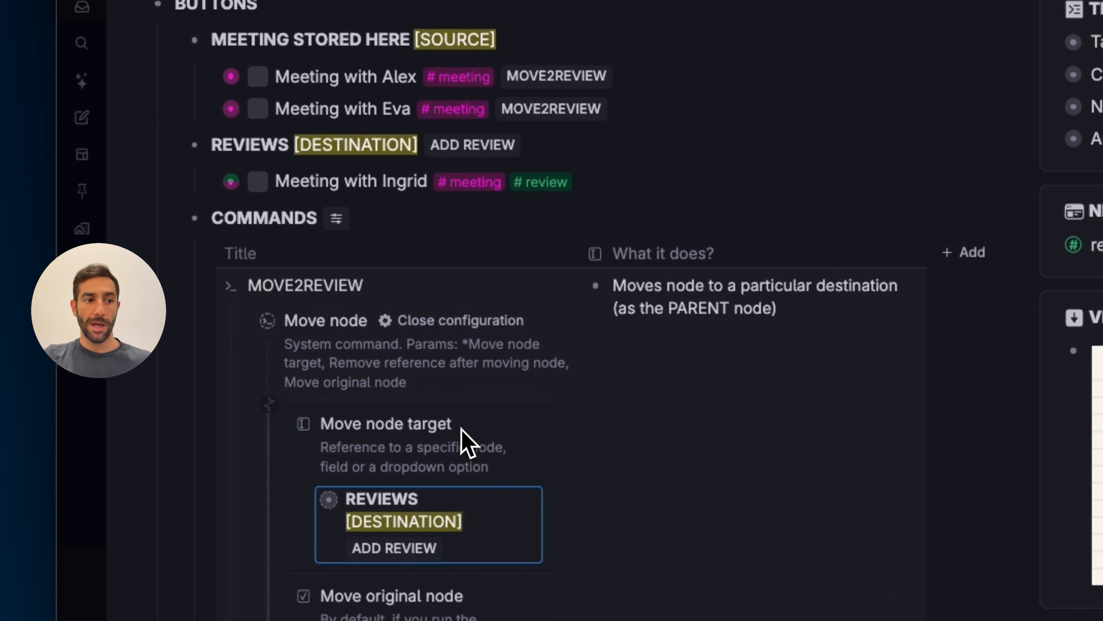
{"action": "scroll", "coordinate": [463, 438], "scroll_direction": "down", "scroll_amount": 5}
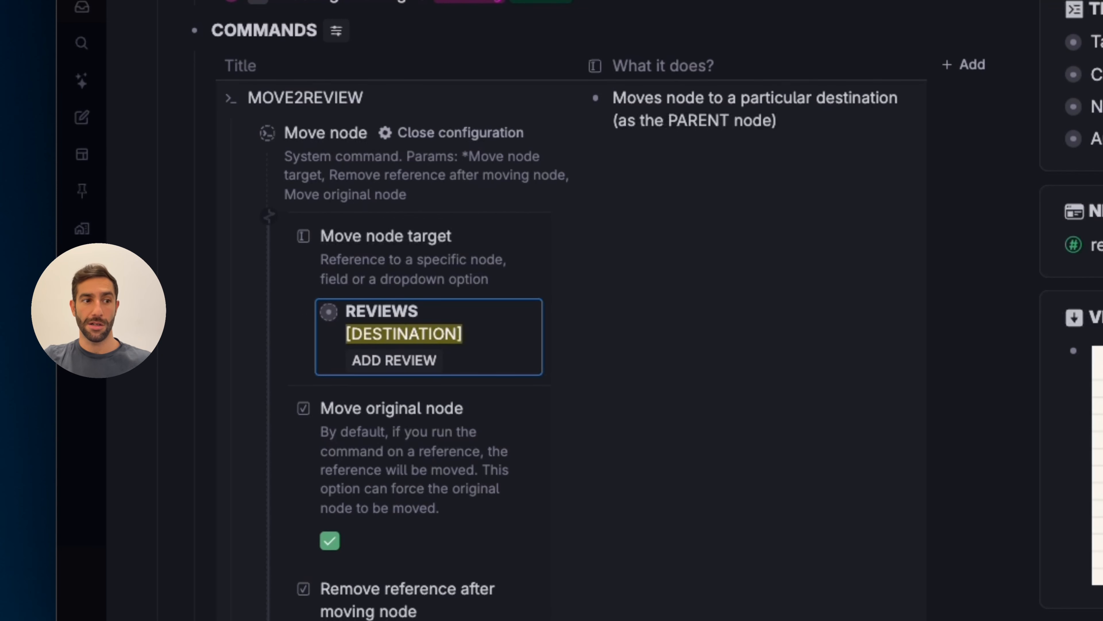
{"action": "scroll", "coordinate": [365, 415], "scroll_direction": "down", "scroll_amount": 1}
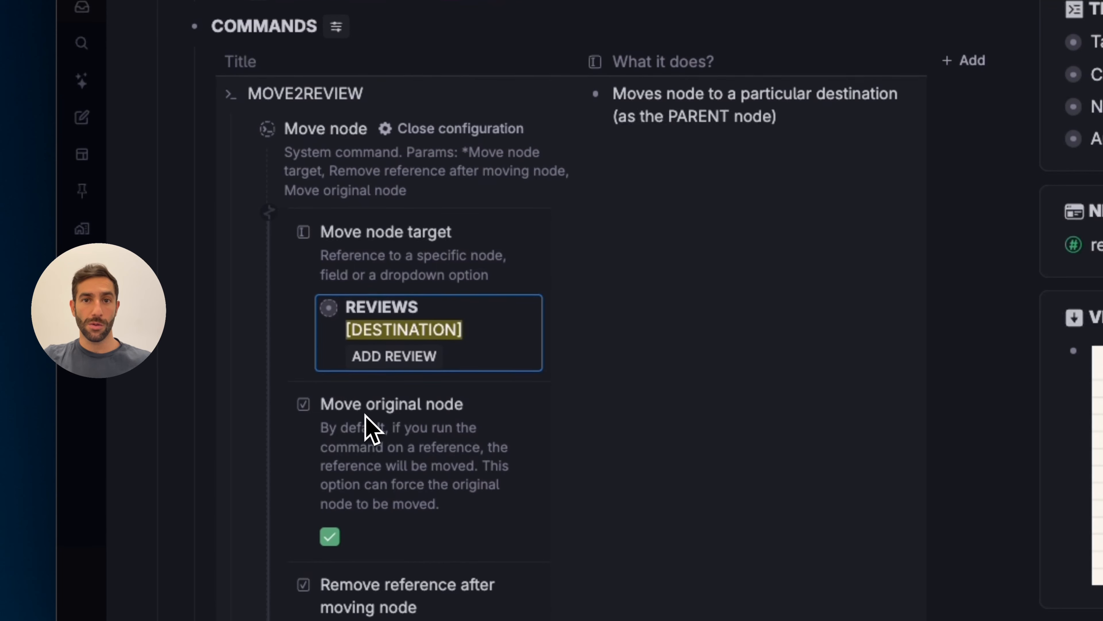
{"action": "scroll", "coordinate": [366, 416], "scroll_direction": "down", "scroll_amount": 3}
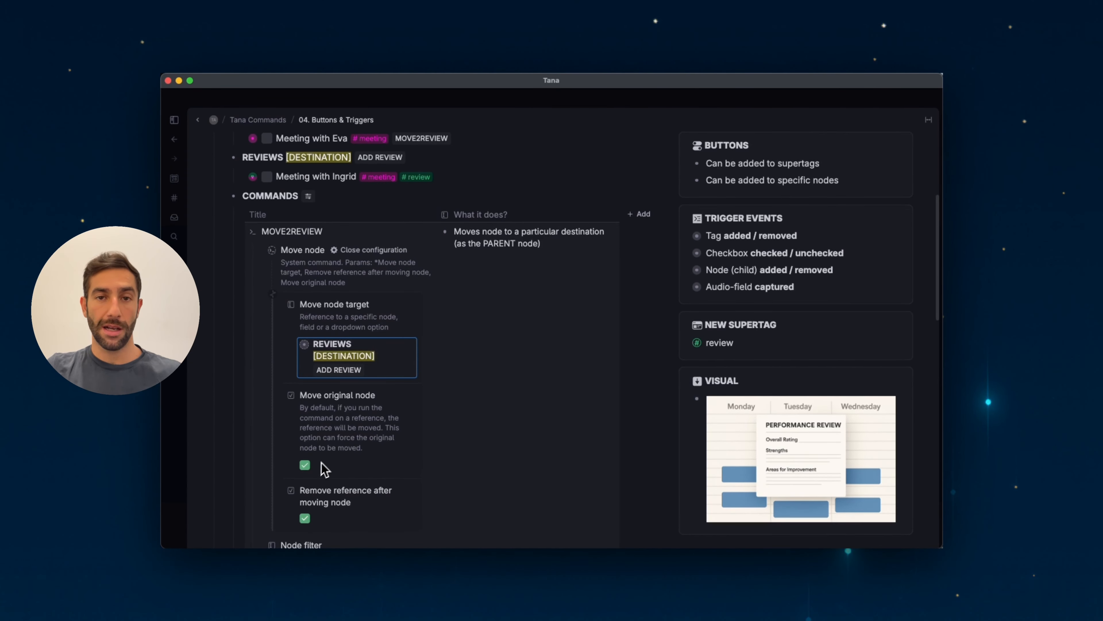
{"action": "left_click", "coordinate": [361, 250]}
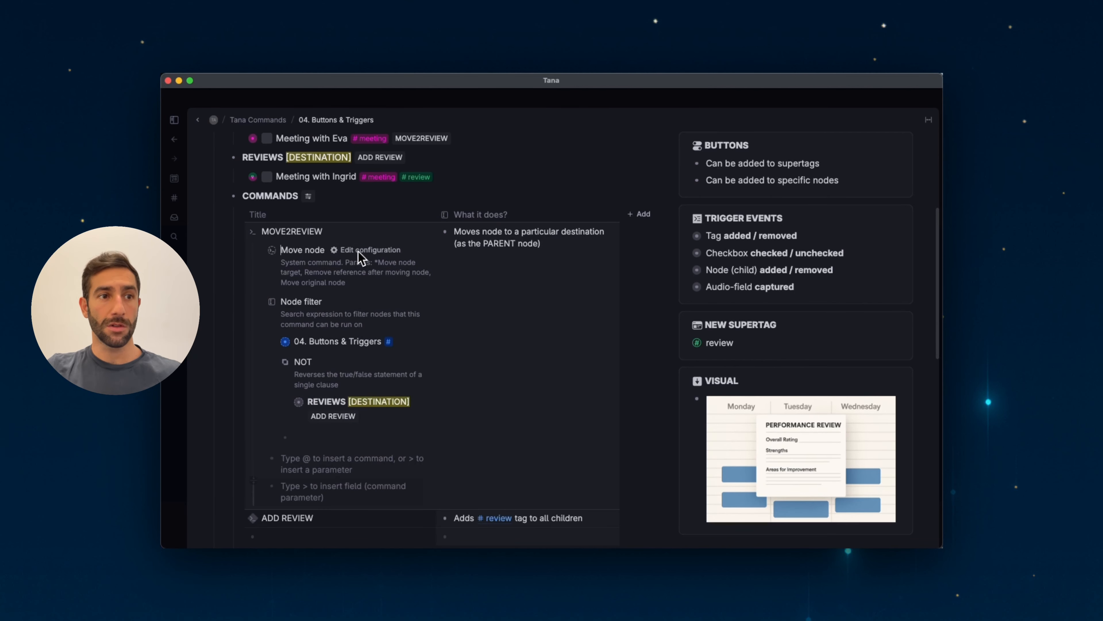
{"action": "scroll", "coordinate": [365, 256], "scroll_direction": "up", "scroll_amount": 3}
{"action": "left_click", "coordinate": [241, 285]}
{"action": "scroll", "coordinate": [365, 340], "scroll_direction": "up", "scroll_amount": 4}
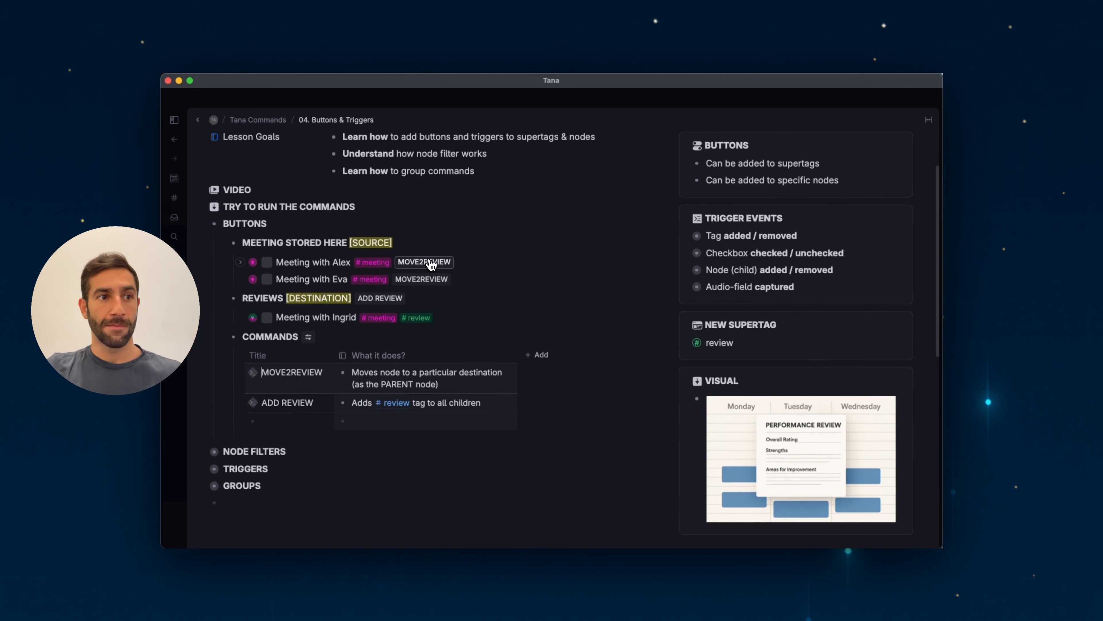
Run MOVE2REVIEW on both meetings stored under MEETING STORED HERE [SOURCE] to move them to REVIEWS [DESTINATION].
{"action": "left_click", "coordinate": [431, 262]}
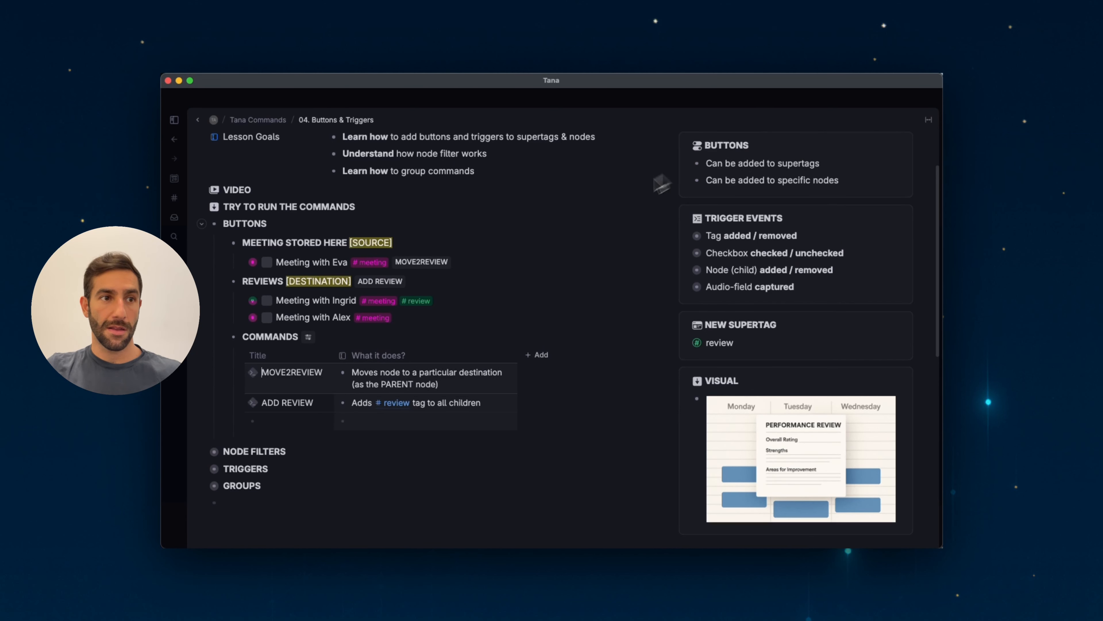
{"action": "left_click", "coordinate": [427, 263]}
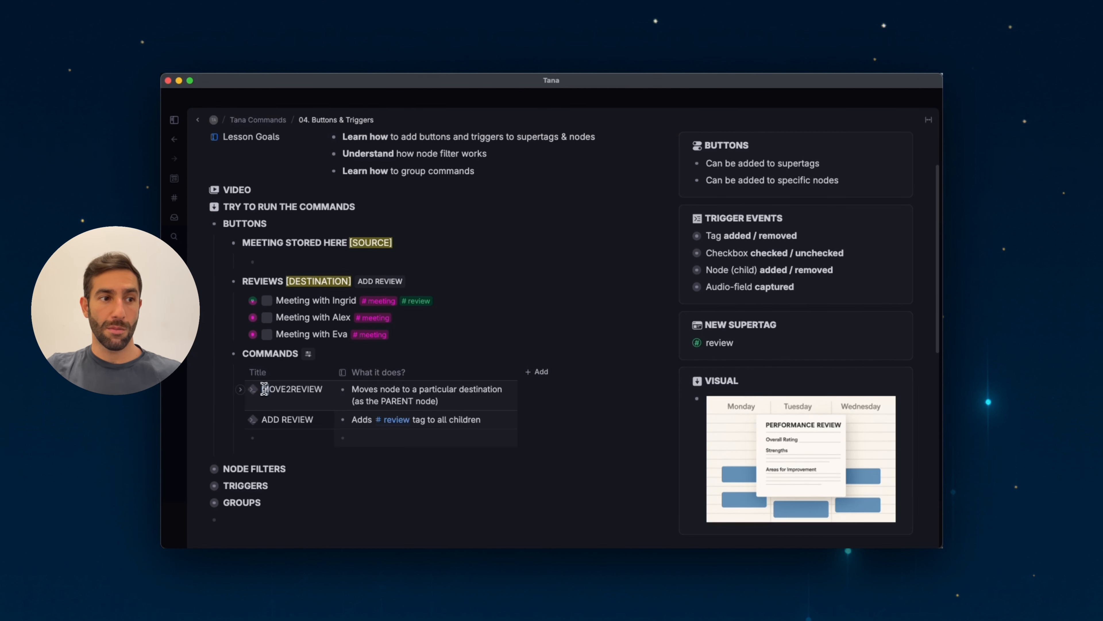
{"action": "left_click_drag", "start_coordinate": [264, 389], "coordinate": [320, 390]}
{"action": "left_click", "coordinate": [320, 389]}
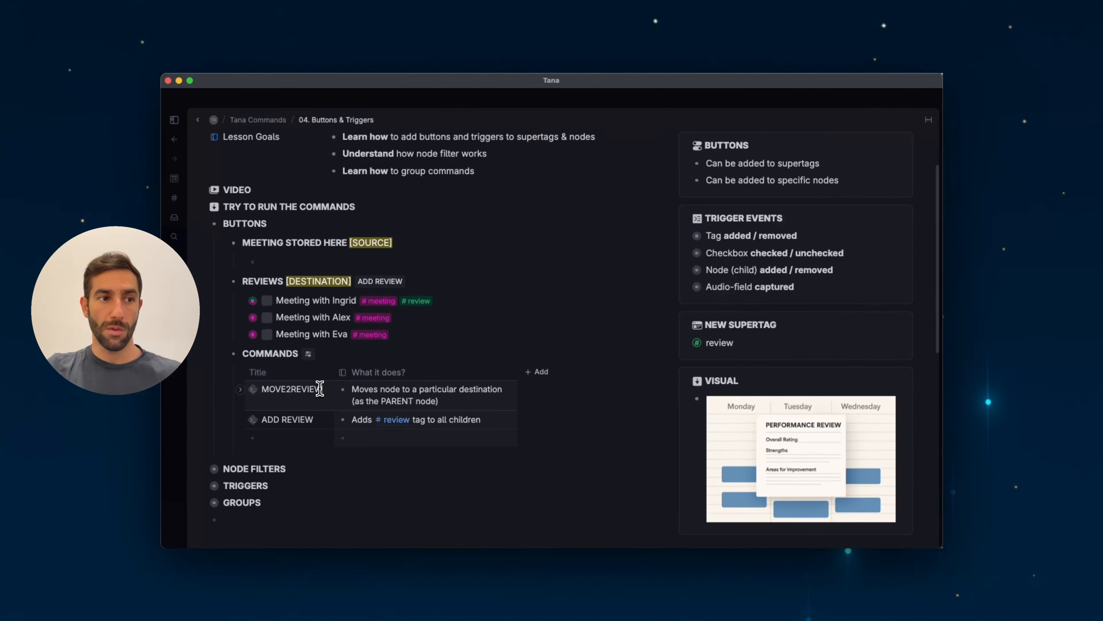
Open the meeting supertag's configuration and examine the Compact menu and Full menu settings under AI and Commands.
{"action": "left_click", "coordinate": [374, 341]}
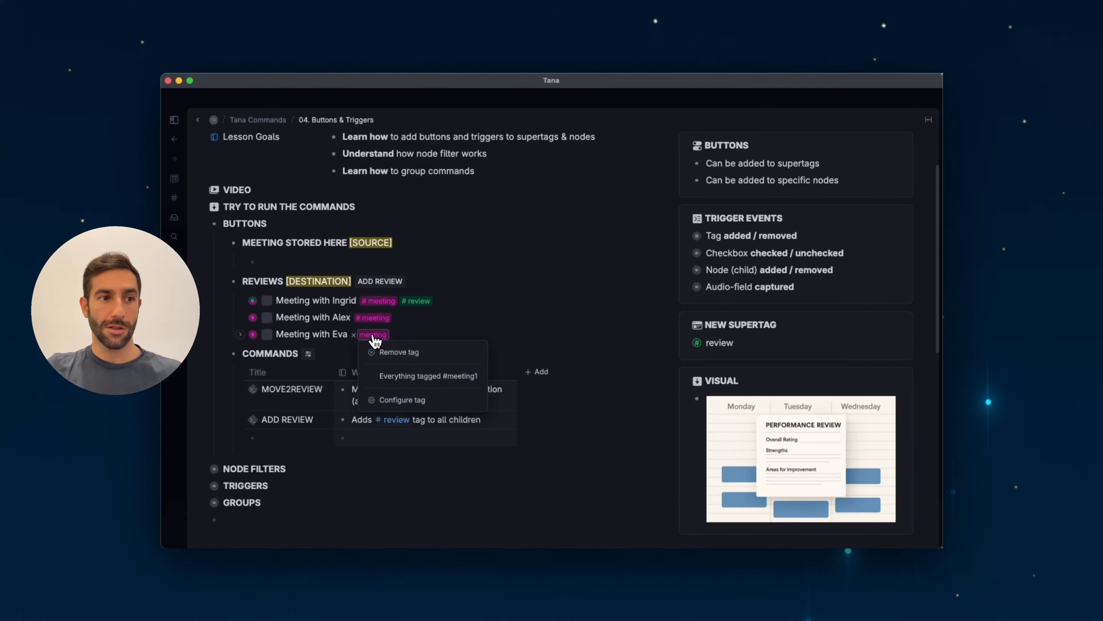
{"action": "left_click", "coordinate": [397, 401]}
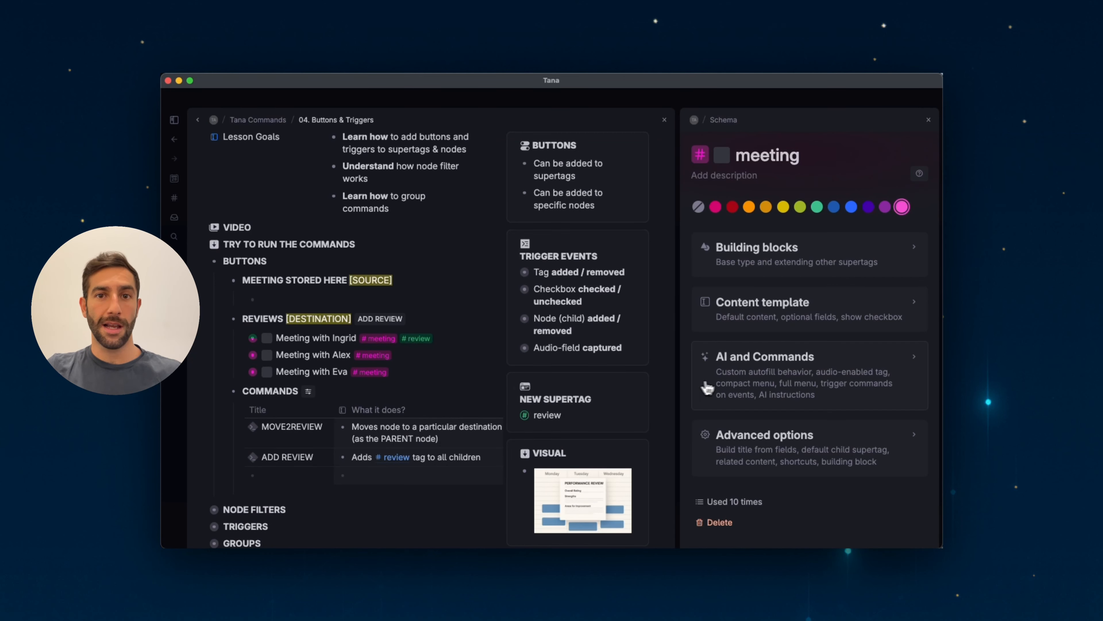
{"action": "left_click", "coordinate": [745, 372]}
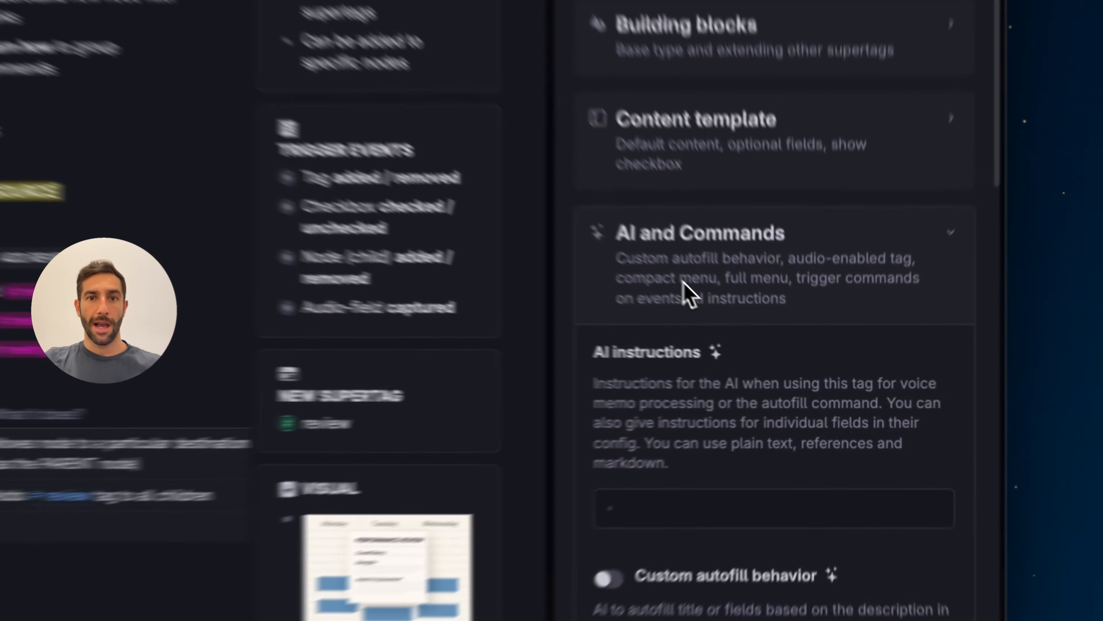
{"action": "scroll", "coordinate": [652, 300], "scroll_direction": "down", "scroll_amount": 5}
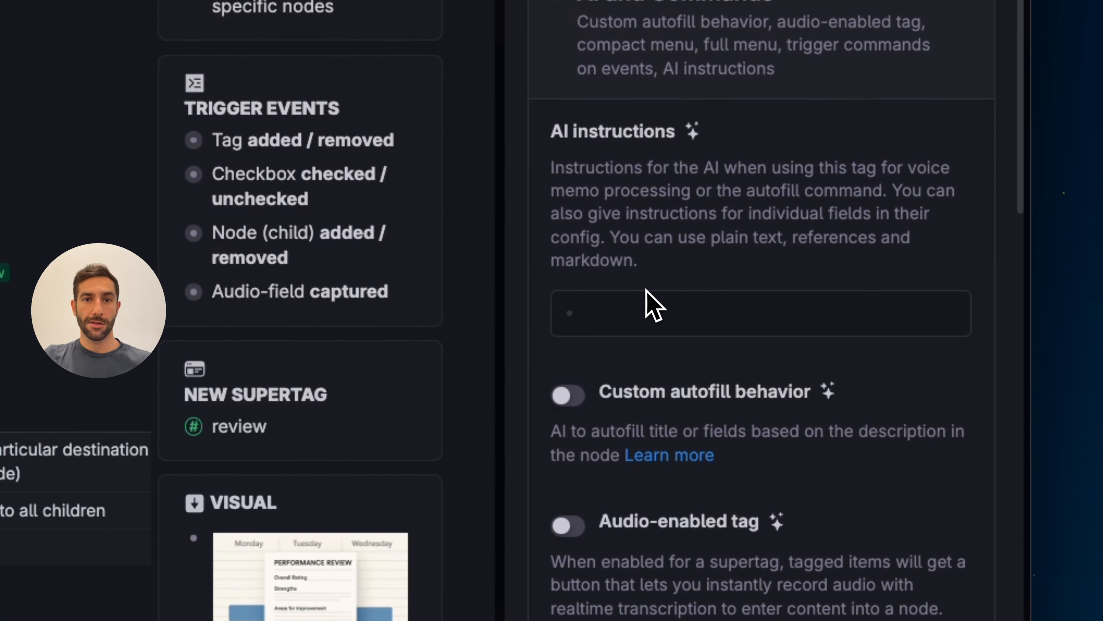
{"action": "scroll", "coordinate": [654, 304], "scroll_direction": "down", "scroll_amount": 10}
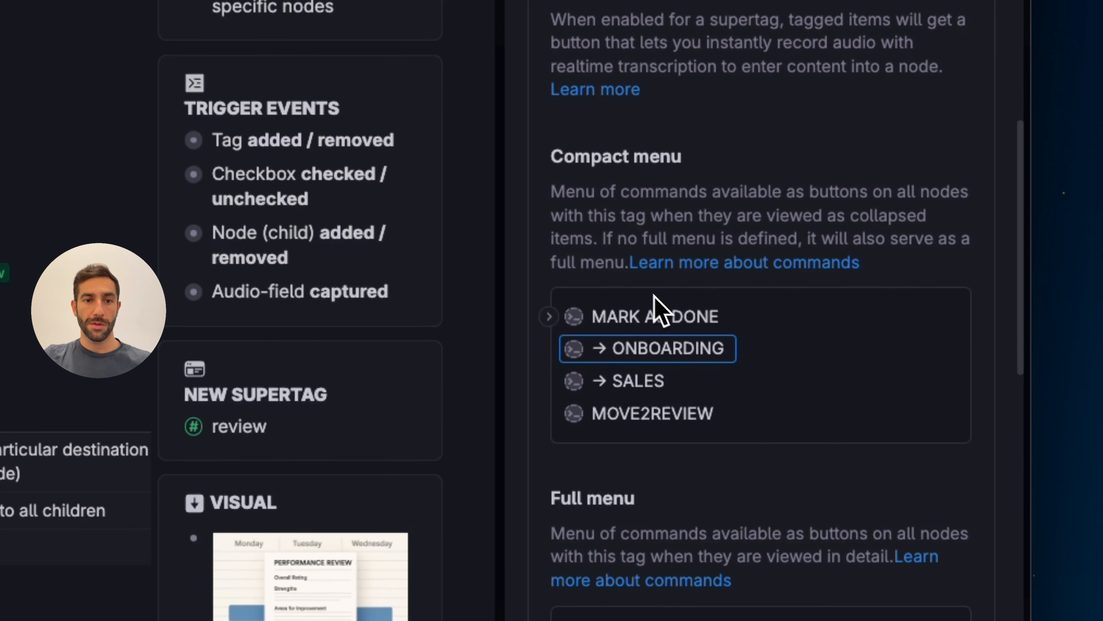
{"action": "left_click", "coordinate": [755, 310]}
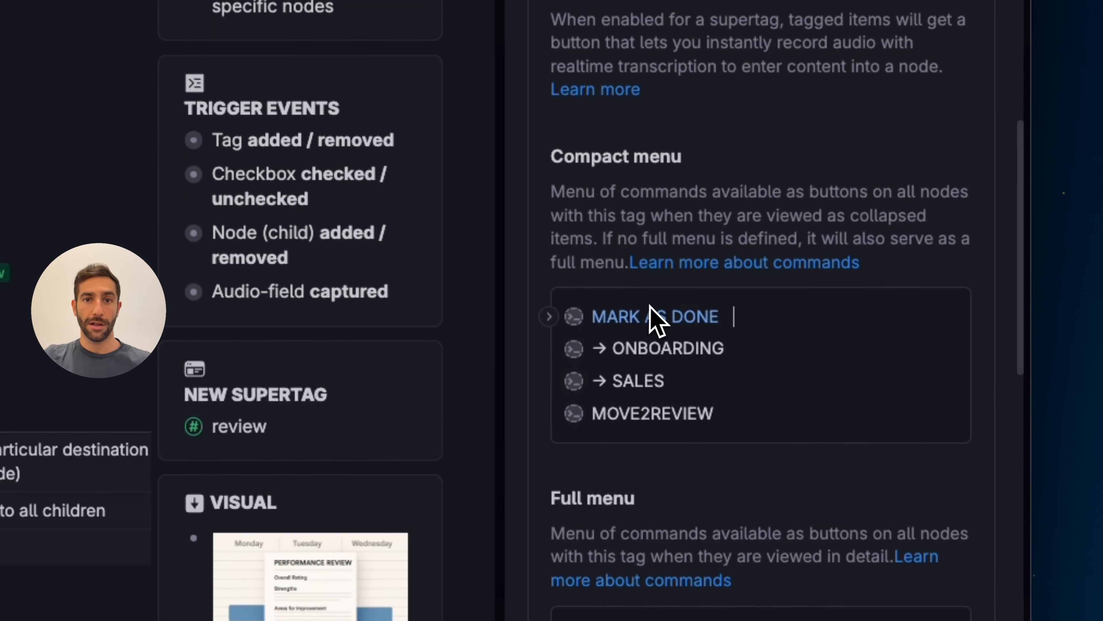
{"action": "scroll", "coordinate": [762, 450], "scroll_direction": "down", "scroll_amount": 3}
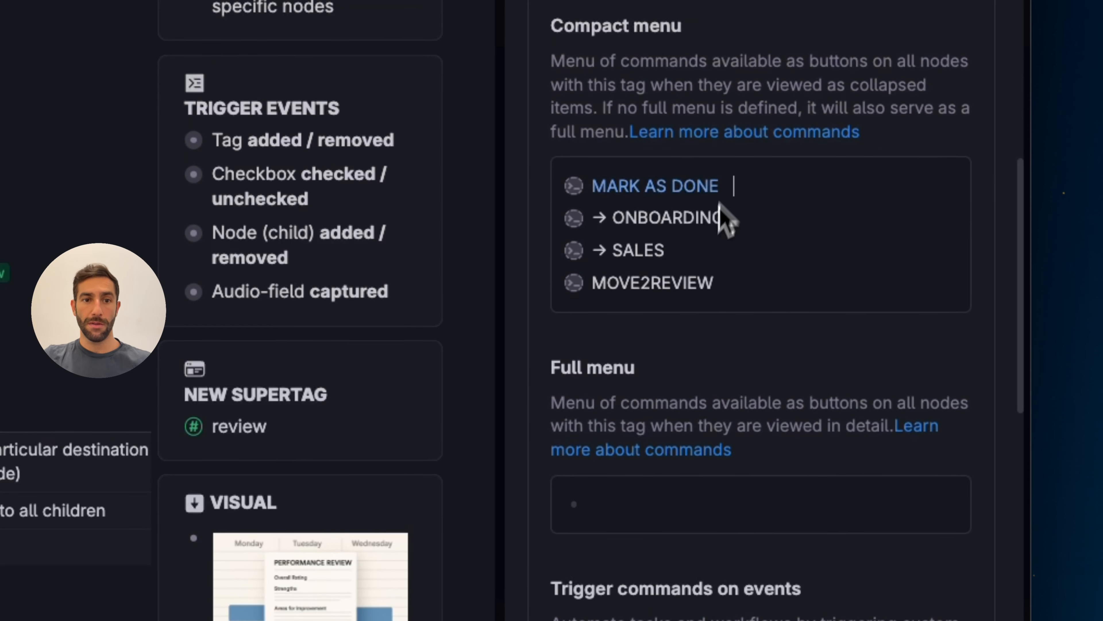
Inspect the MOVE2REVIEW command's definition in the meeting tag's Compact menu and review the menu's other commands.
{"action": "left_click", "coordinate": [549, 283]}
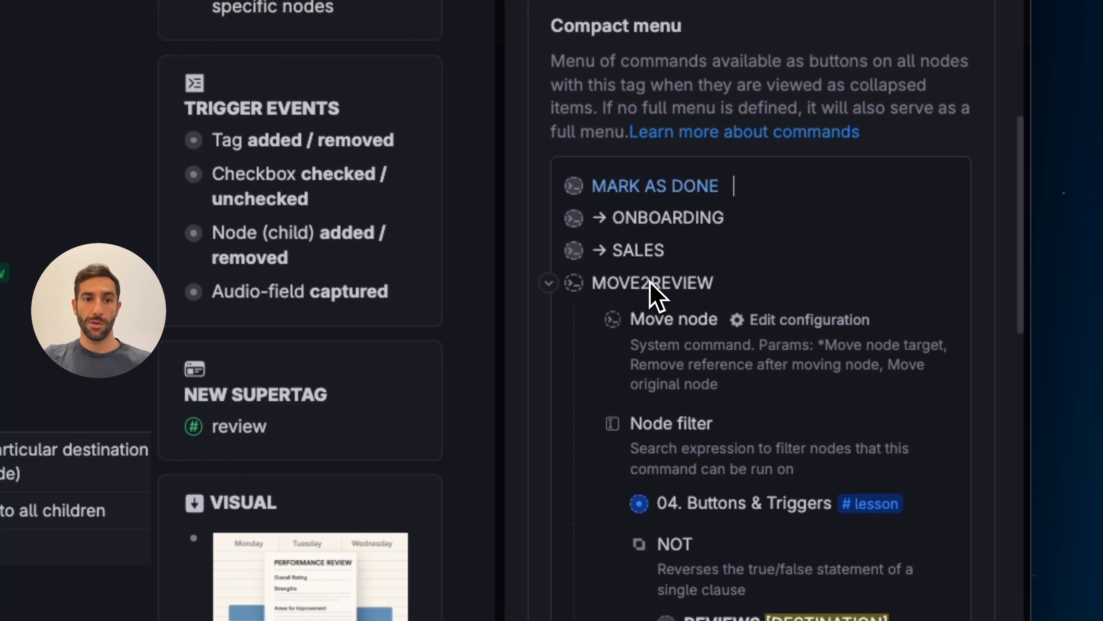
{"action": "left_click", "coordinate": [549, 283]}
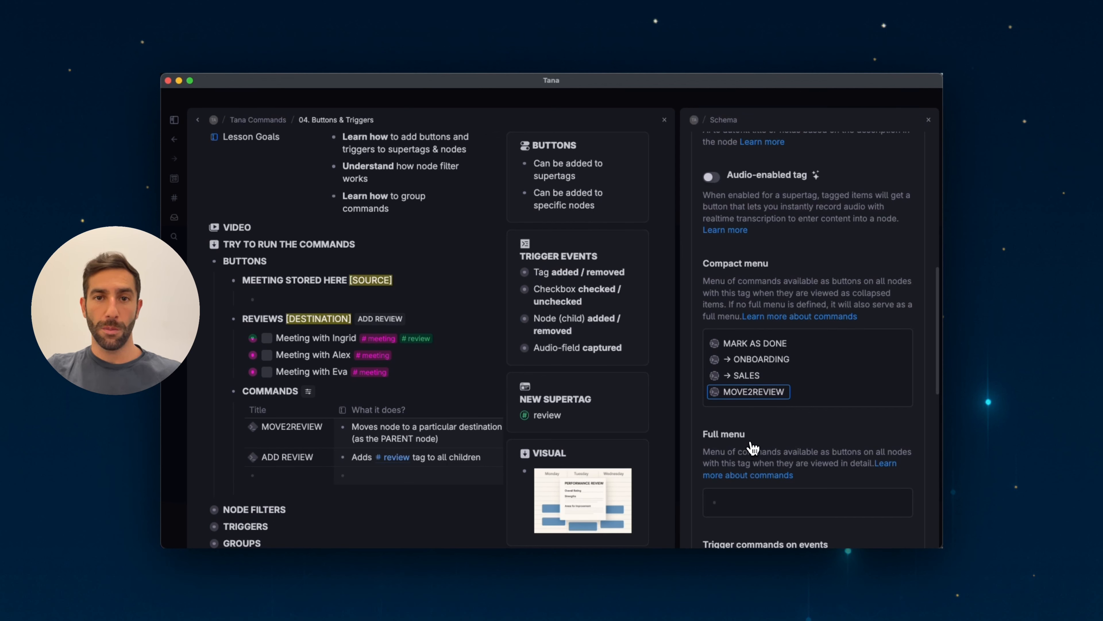
{"action": "scroll", "coordinate": [754, 443], "scroll_direction": "up", "scroll_amount": 6}
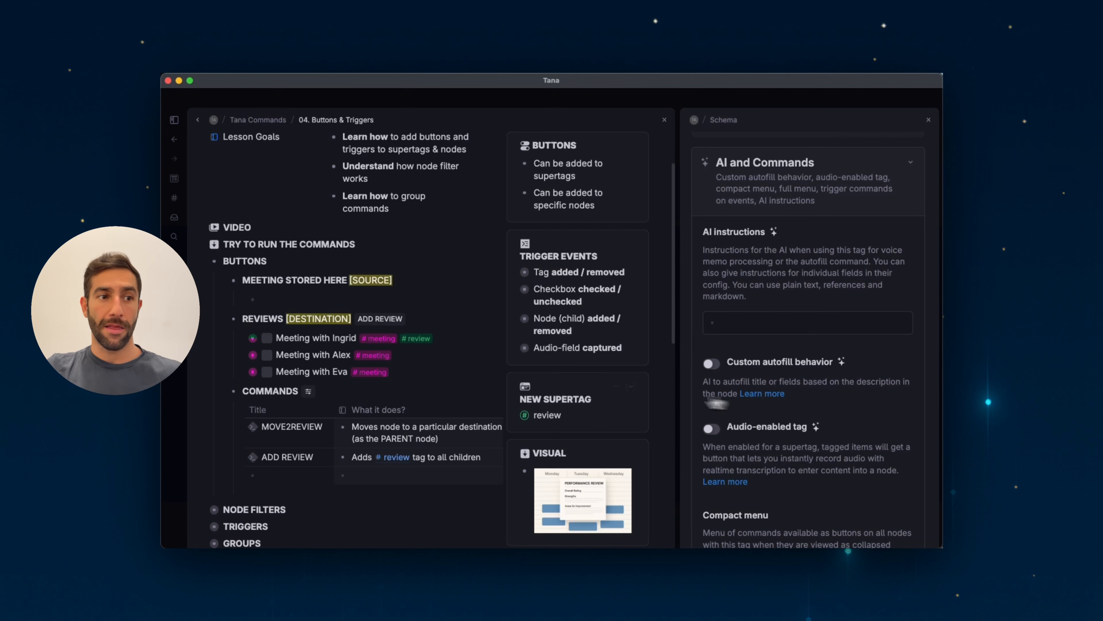
{"action": "scroll", "coordinate": [729, 448], "scroll_direction": "down", "scroll_amount": 4}
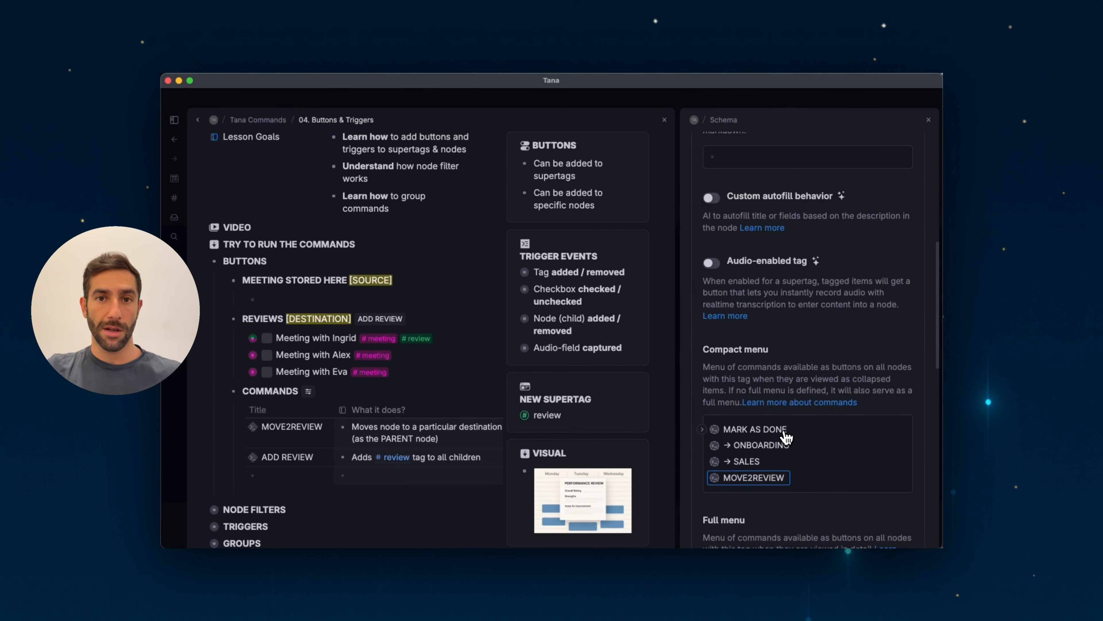
{"action": "left_click_drag", "start_coordinate": [580, 176], "coordinate": [535, 163]}
{"action": "left_click", "coordinate": [580, 171]}
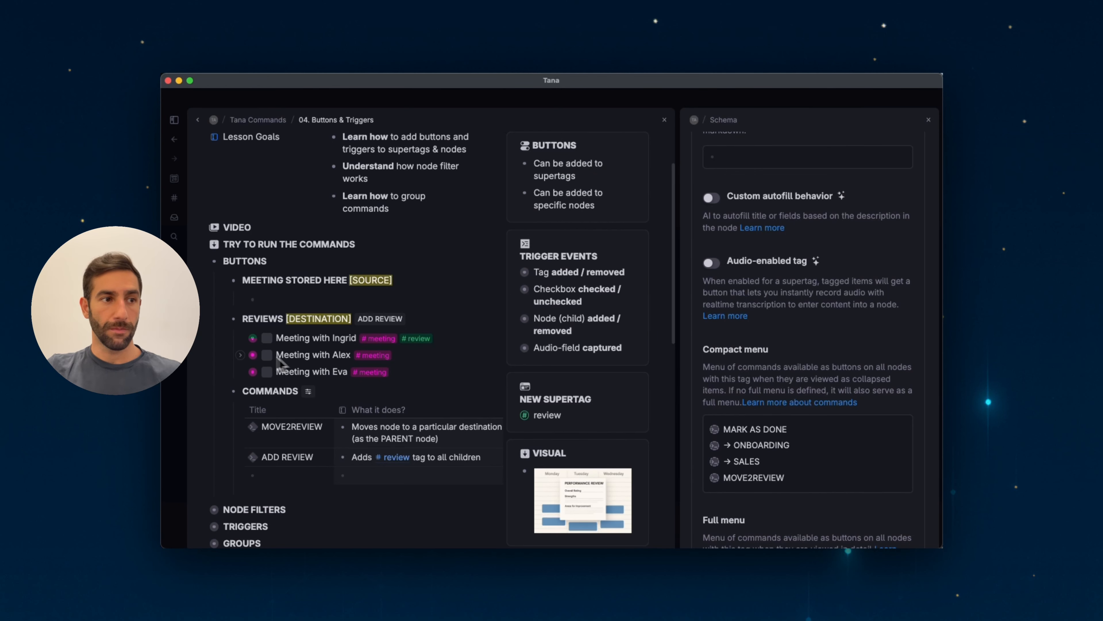
Move the second meeting under REVIEWS [DESTINATION] back to MEETING STORED HERE [SOURCE] and run MOVE2REVIEW on it again.
{"action": "mouse_move", "coordinate": [254, 355]}
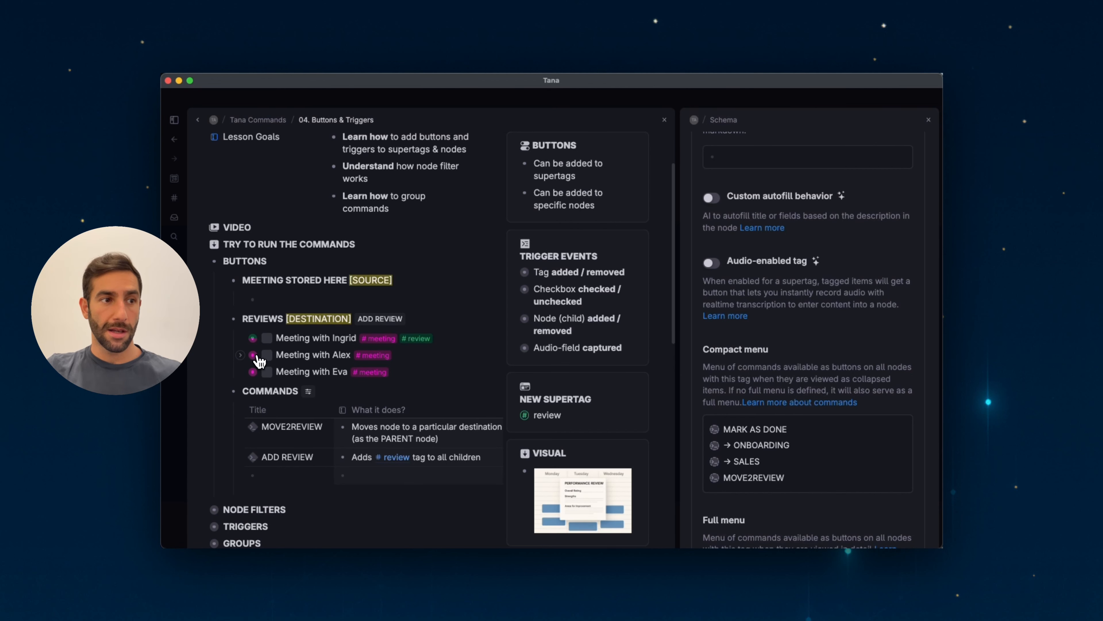
{"action": "left_click_drag", "start_coordinate": [254, 356], "coordinate": [343, 302]}
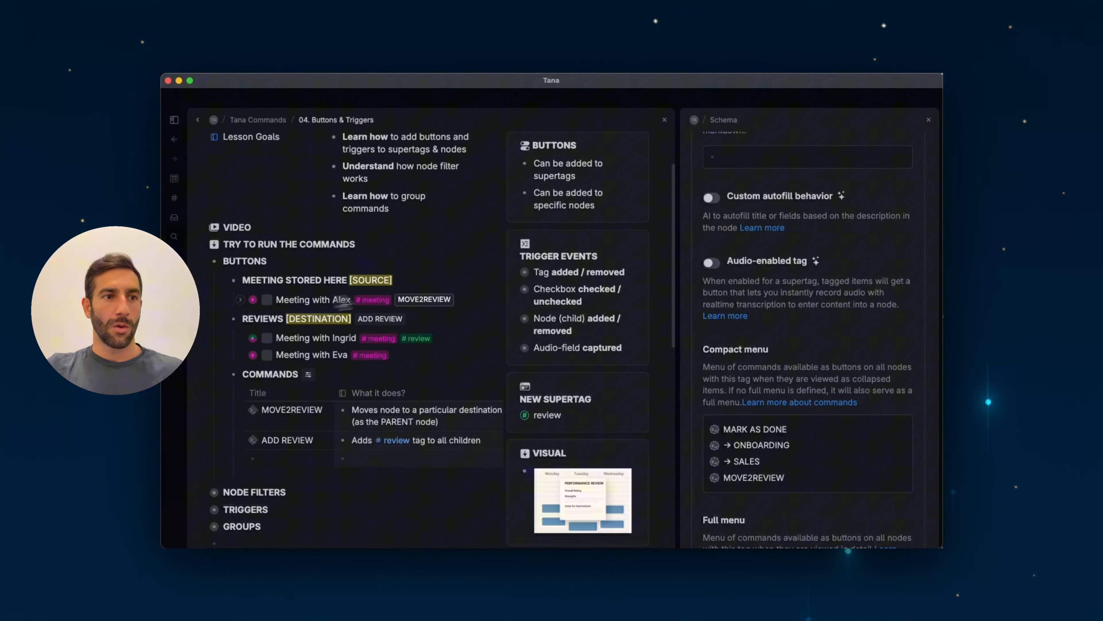
{"action": "left_click", "coordinate": [449, 306]}
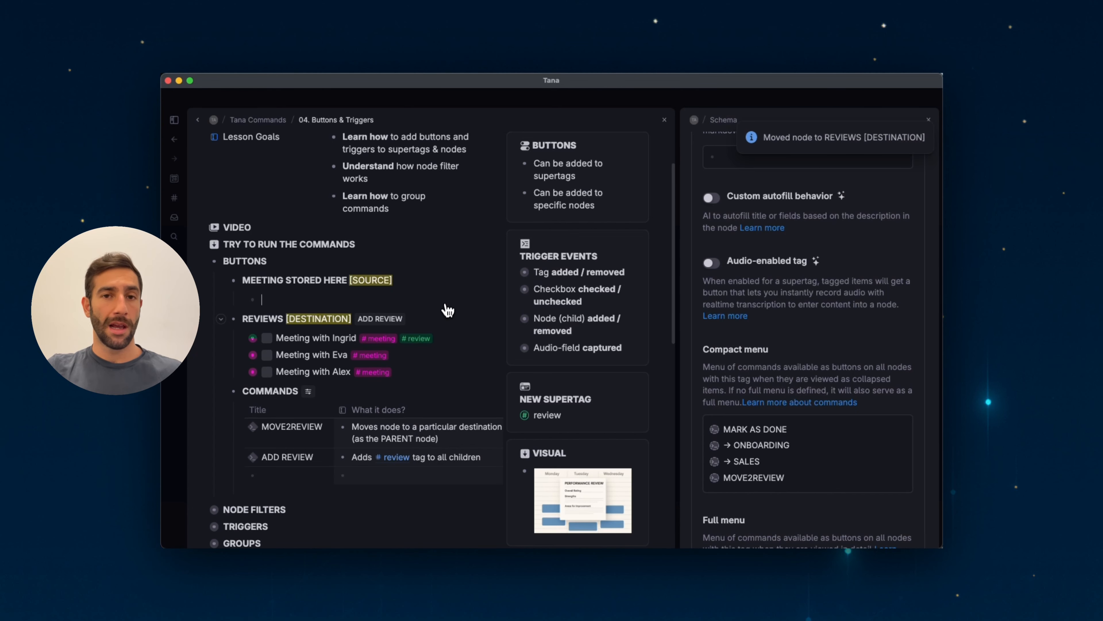
Close the meeting supertag's configuration and go over the note on adding buttons to specific nodes.
{"action": "left_click", "coordinate": [928, 122]}
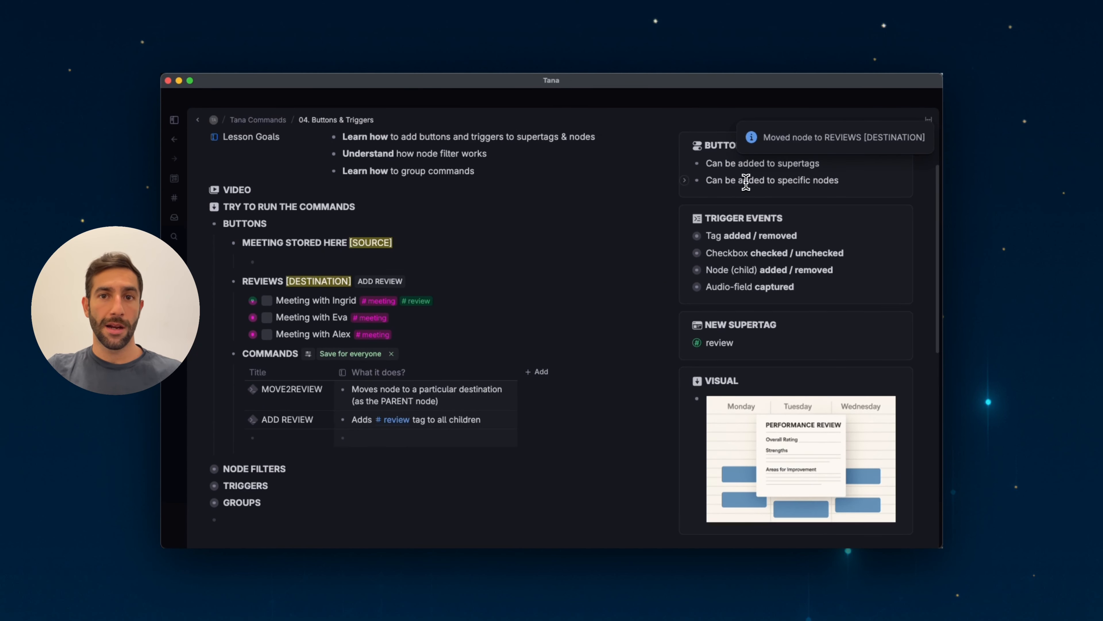
{"action": "left_click_drag", "start_coordinate": [845, 180], "coordinate": [709, 178]}
{"action": "left_click", "coordinate": [846, 181]}
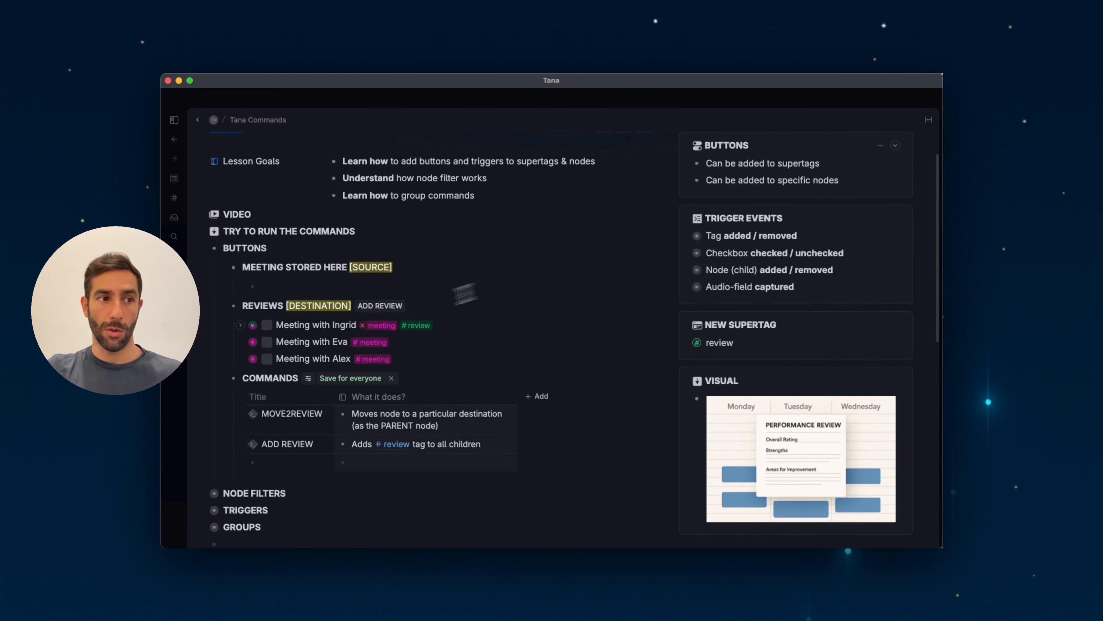
Inspect the ADD REVIEW command's definition down to the tag parameter of its nested Add tags command, then close both configurations.
{"action": "scroll", "coordinate": [363, 328], "scroll_direction": "down", "scroll_amount": 1}
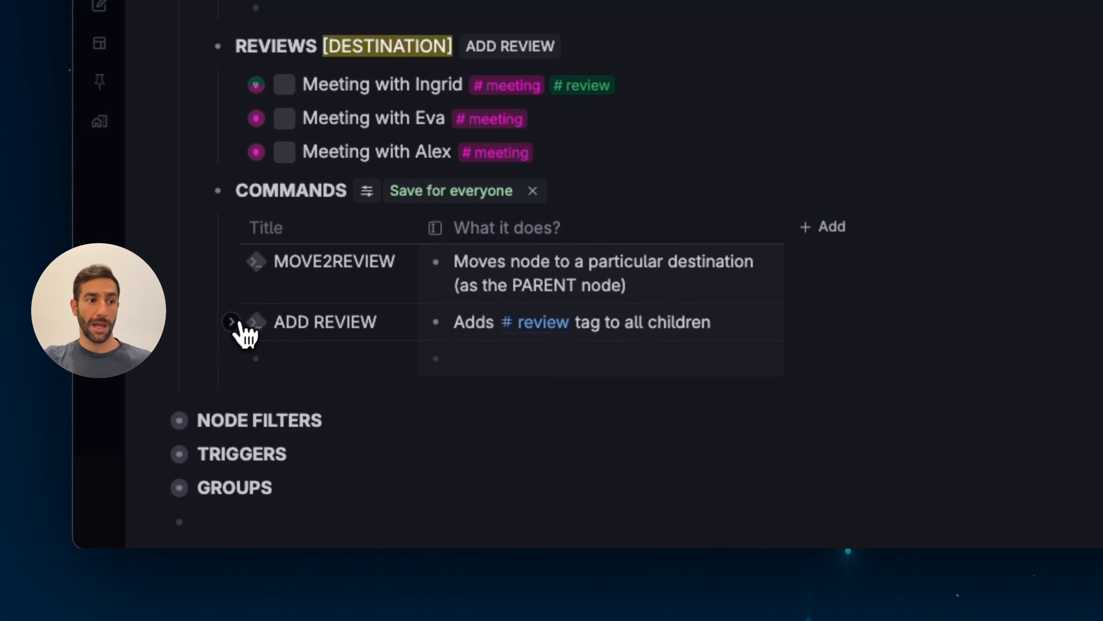
{"action": "left_click", "coordinate": [231, 321]}
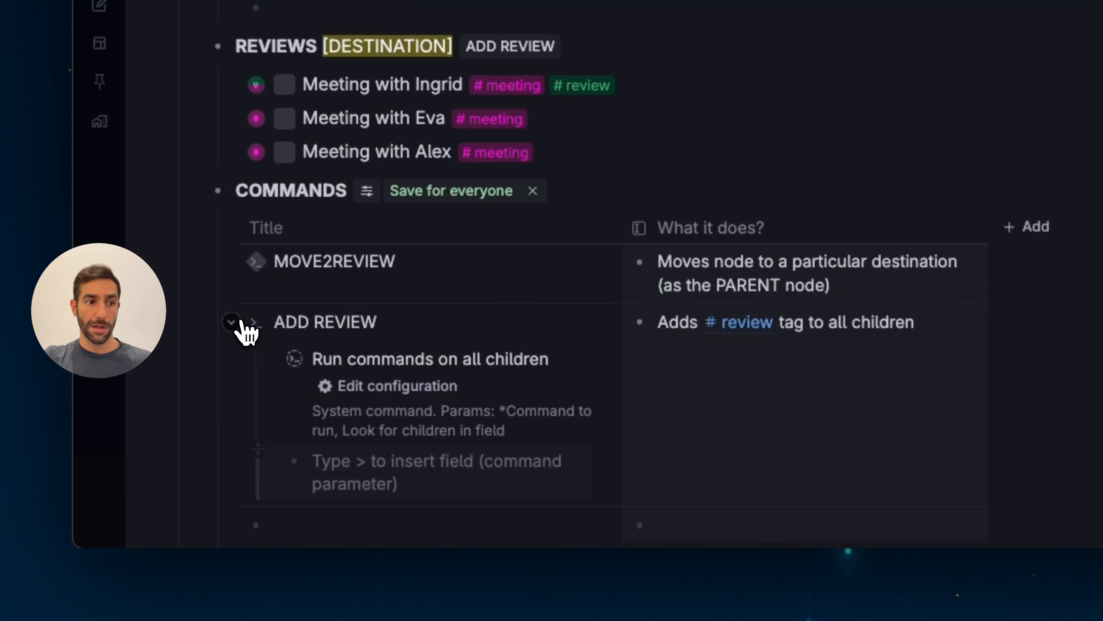
{"action": "scroll", "coordinate": [246, 328], "scroll_direction": "down", "scroll_amount": 1}
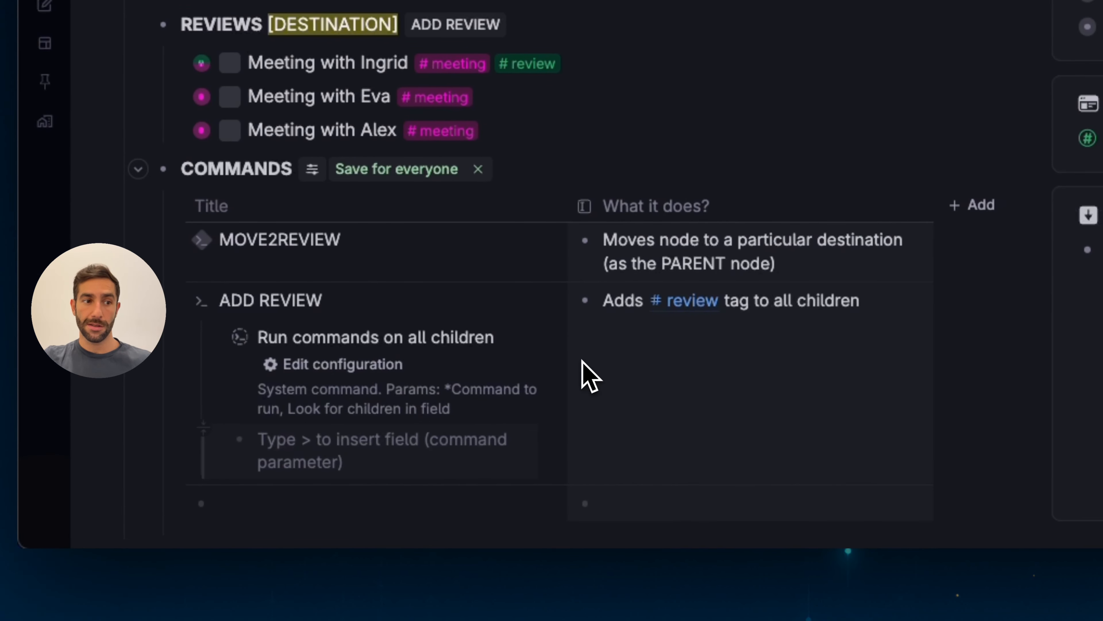
{"action": "left_click", "coordinate": [383, 365]}
{"action": "scroll", "coordinate": [378, 366], "scroll_direction": "down", "scroll_amount": 1}
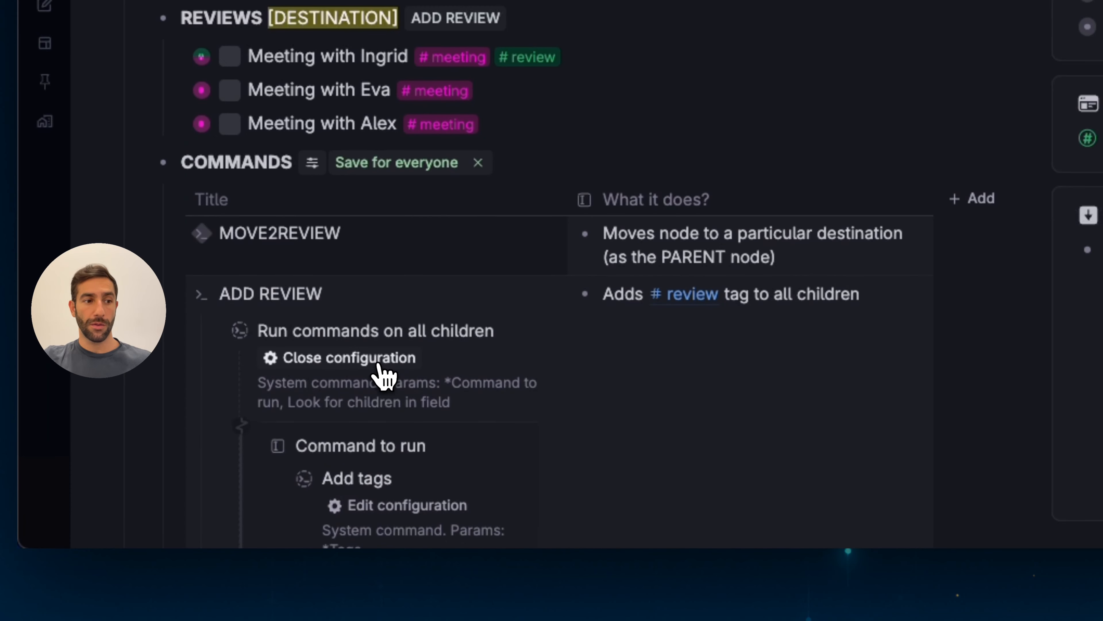
{"action": "scroll", "coordinate": [384, 375], "scroll_direction": "down", "scroll_amount": 3}
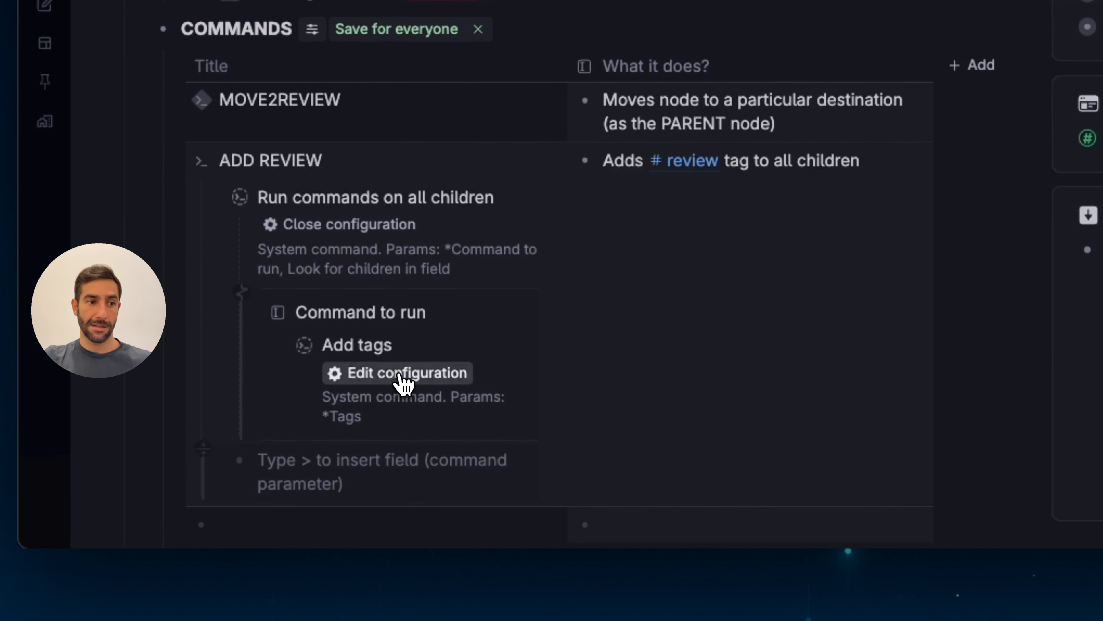
{"action": "left_click", "coordinate": [399, 375]}
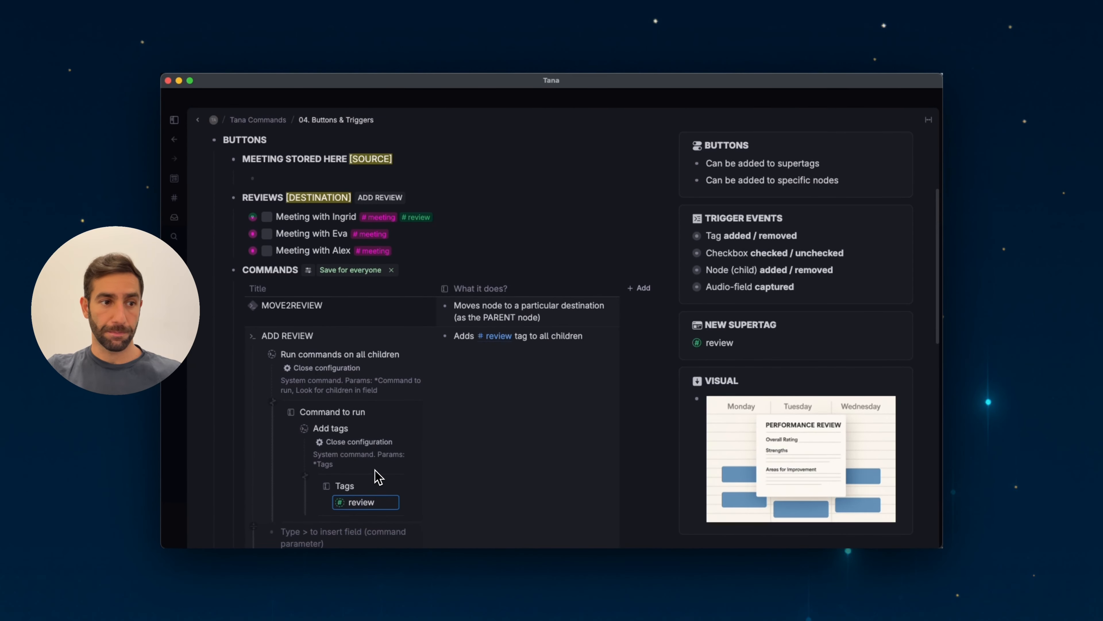
{"action": "left_click", "coordinate": [365, 442]}
{"action": "left_click", "coordinate": [347, 370]}
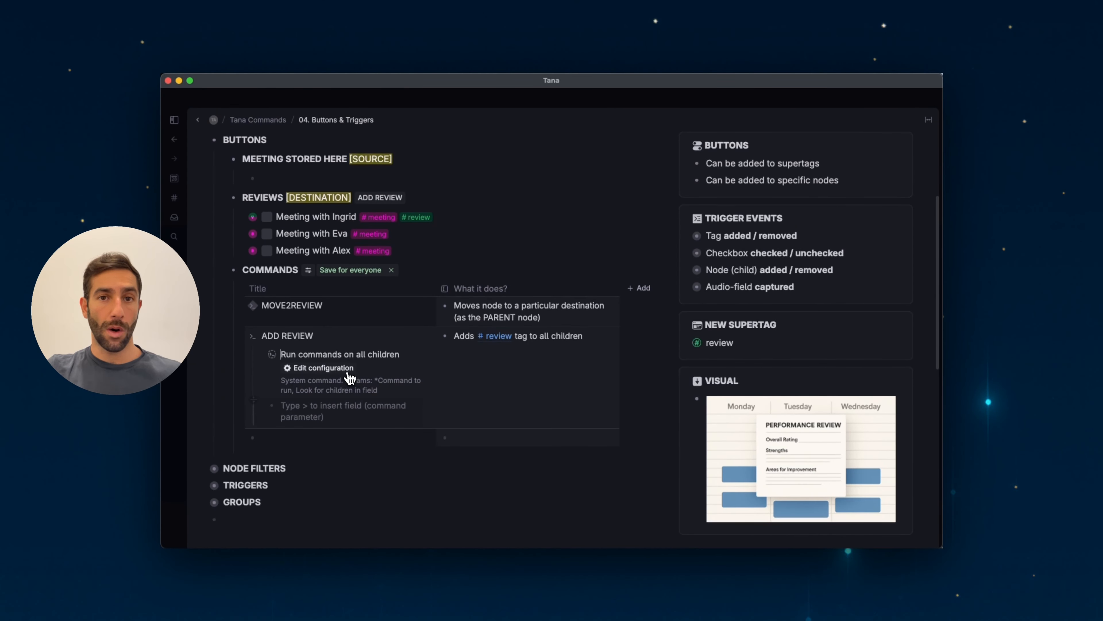
Open the node configuration of REVIEWS [DESTINATION], examine its compact menu and full menu commands, and close it.
{"action": "scroll", "coordinate": [350, 377], "scroll_direction": "up", "scroll_amount": 3}
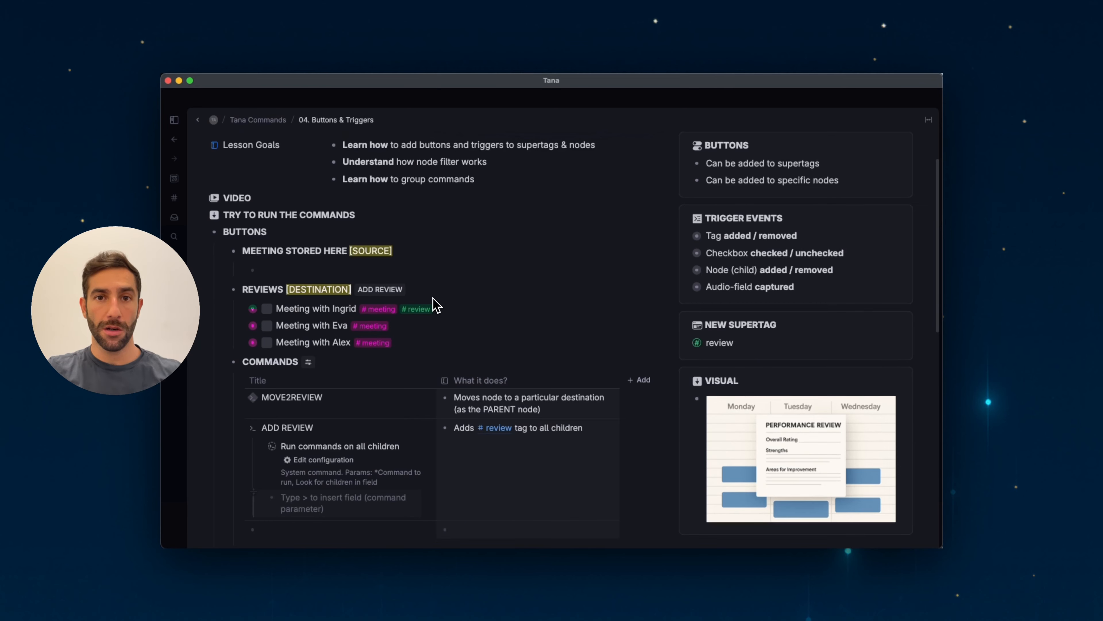
{"action": "key", "text": "super+k"}
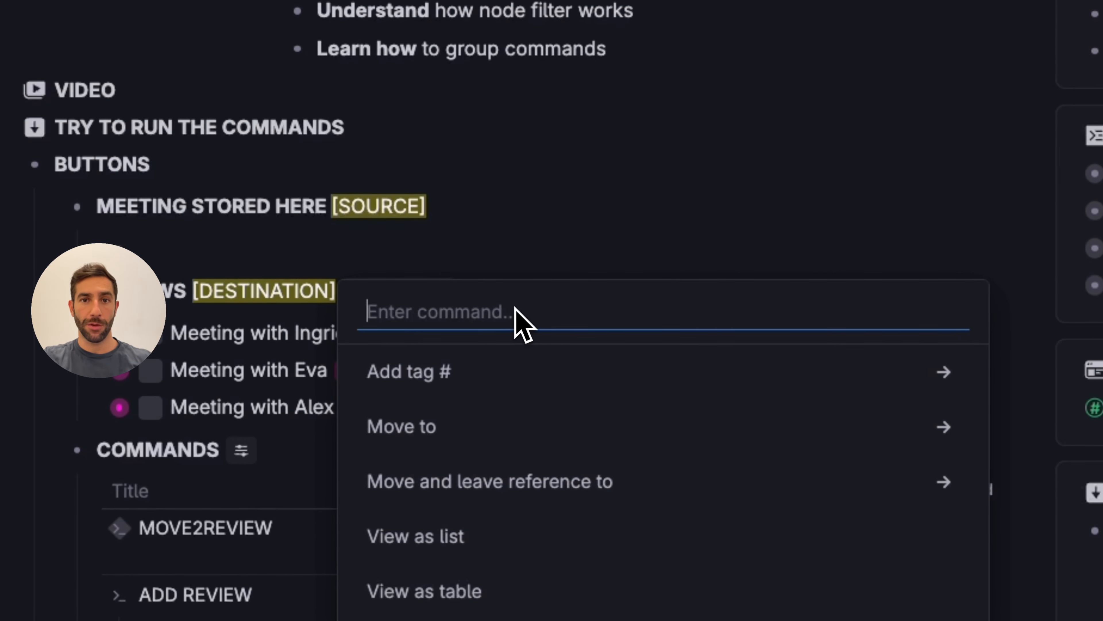
{"action": "type", "text": "configure"}
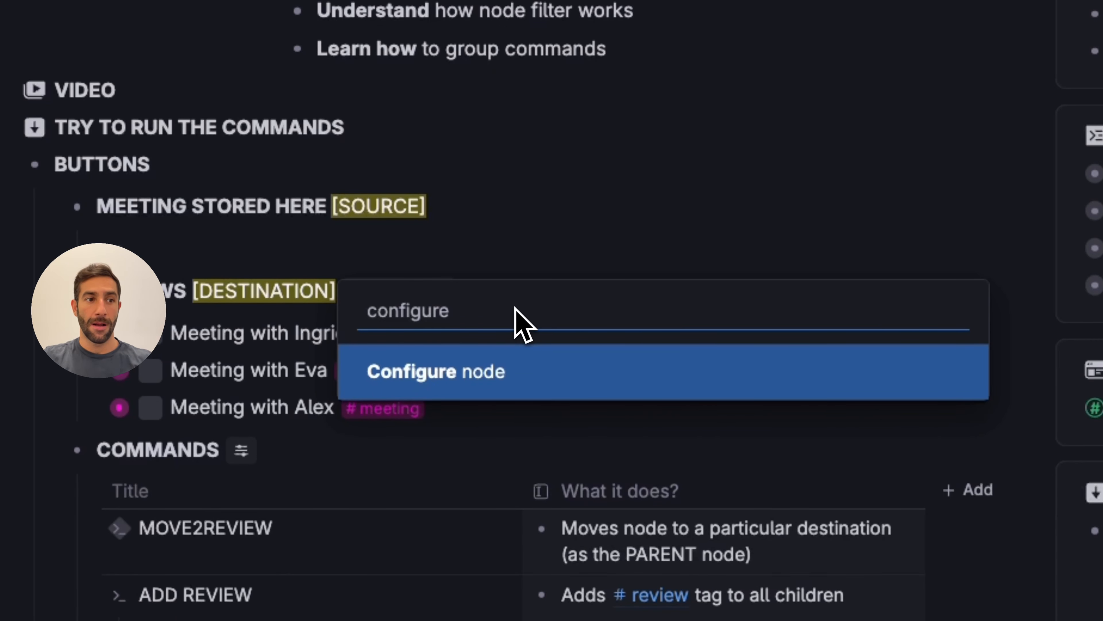
{"action": "left_click", "coordinate": [492, 375]}
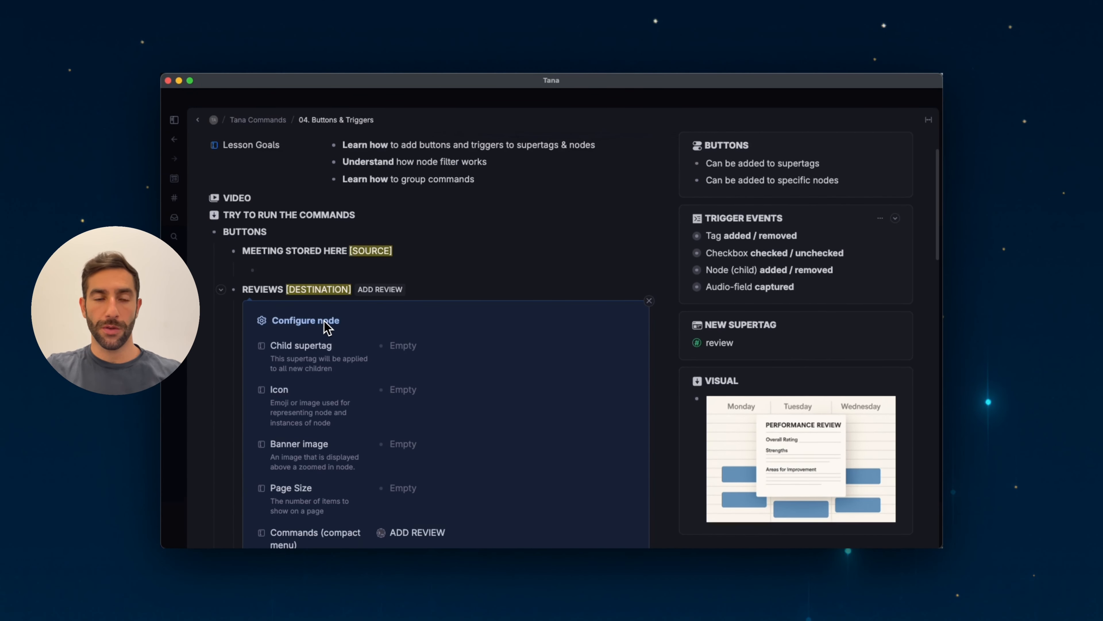
{"action": "scroll", "coordinate": [315, 347], "scroll_direction": "down", "scroll_amount": 5}
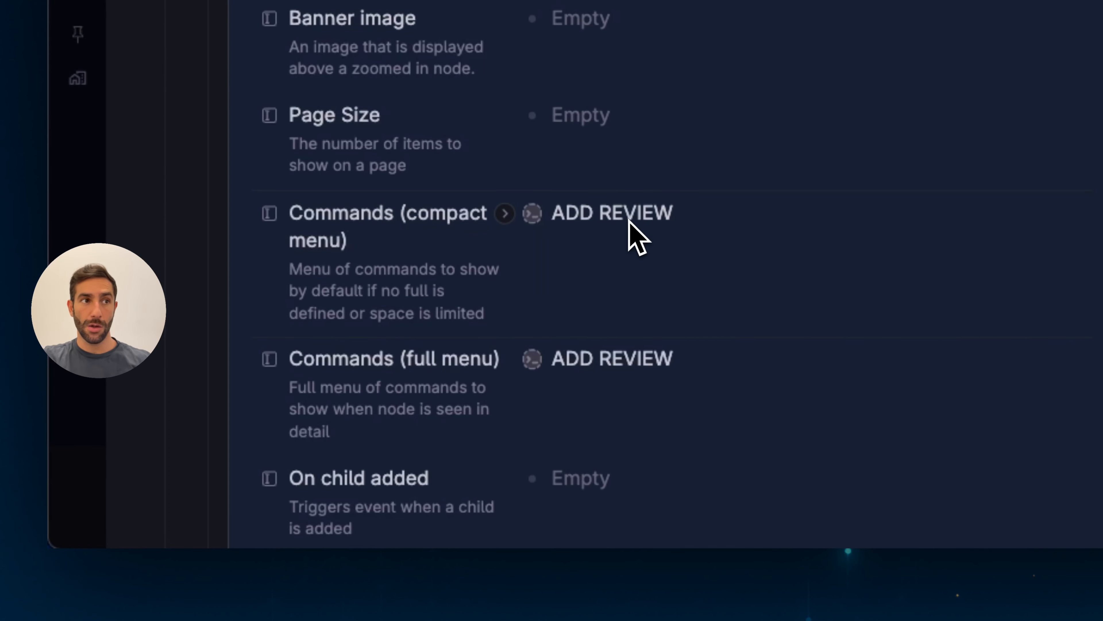
{"action": "left_click", "coordinate": [615, 217]}
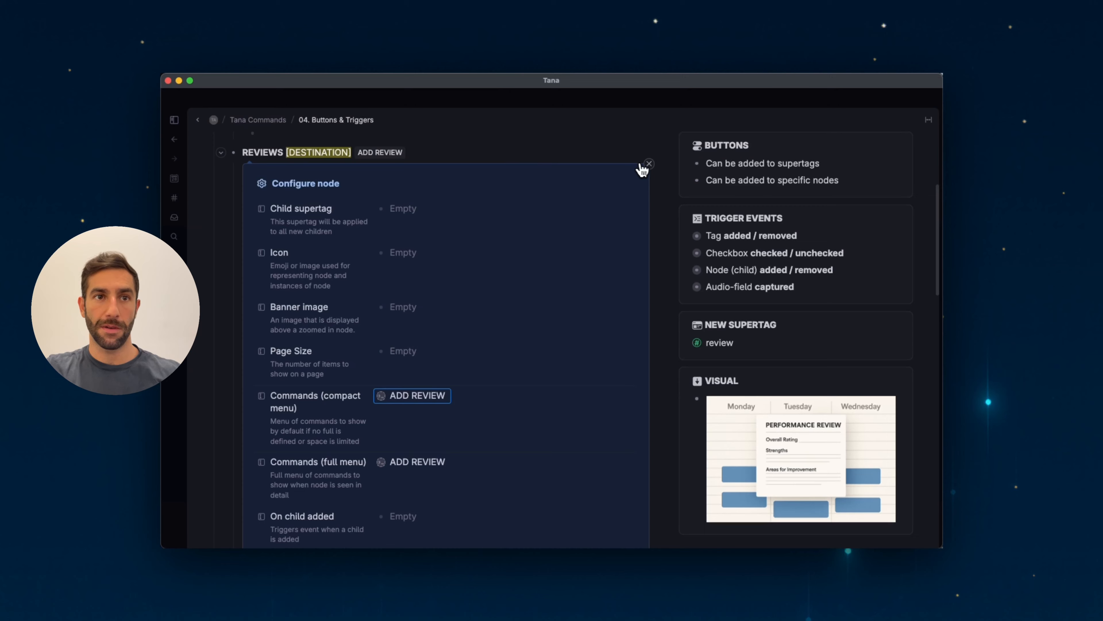
{"action": "left_click", "coordinate": [650, 163]}
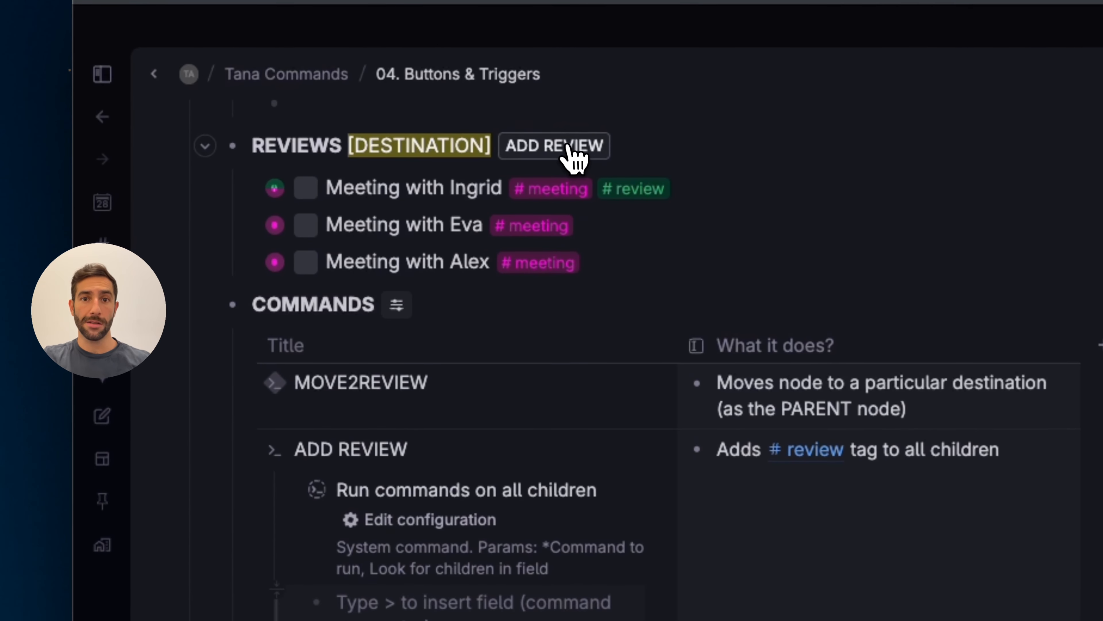
Run ADD REVIEW on the REVIEWS [DESTINATION] node and collapse the COMMANDS section.
{"action": "left_click", "coordinate": [565, 150]}
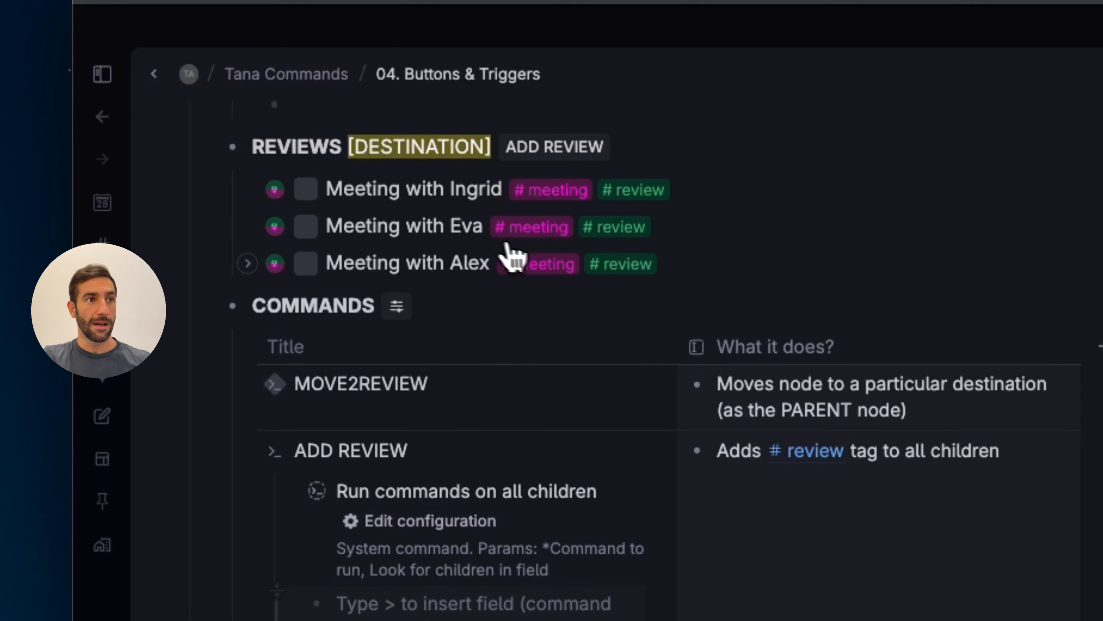
{"action": "scroll", "coordinate": [506, 305], "scroll_direction": "up", "scroll_amount": 2}
{"action": "scroll", "coordinate": [506, 324], "scroll_direction": "up", "scroll_amount": 2}
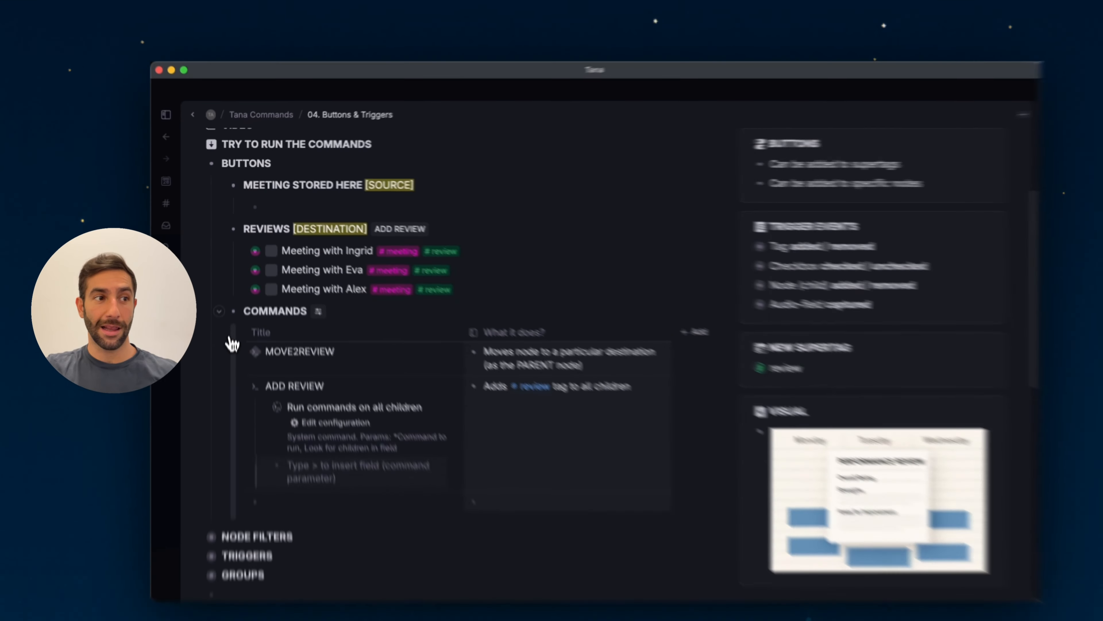
{"action": "left_click", "coordinate": [232, 343]}
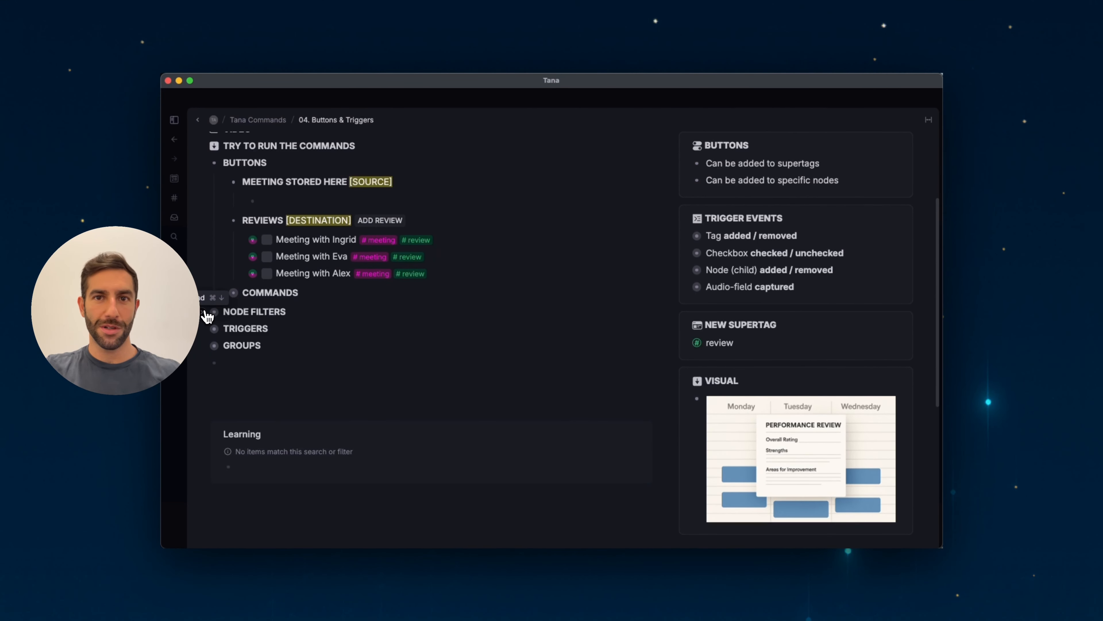
Expand MOVE2REVIEW under NODE FILTERS and examine the 04. Buttons & Triggers clause of its node filter.
{"action": "left_click", "coordinate": [208, 312]}
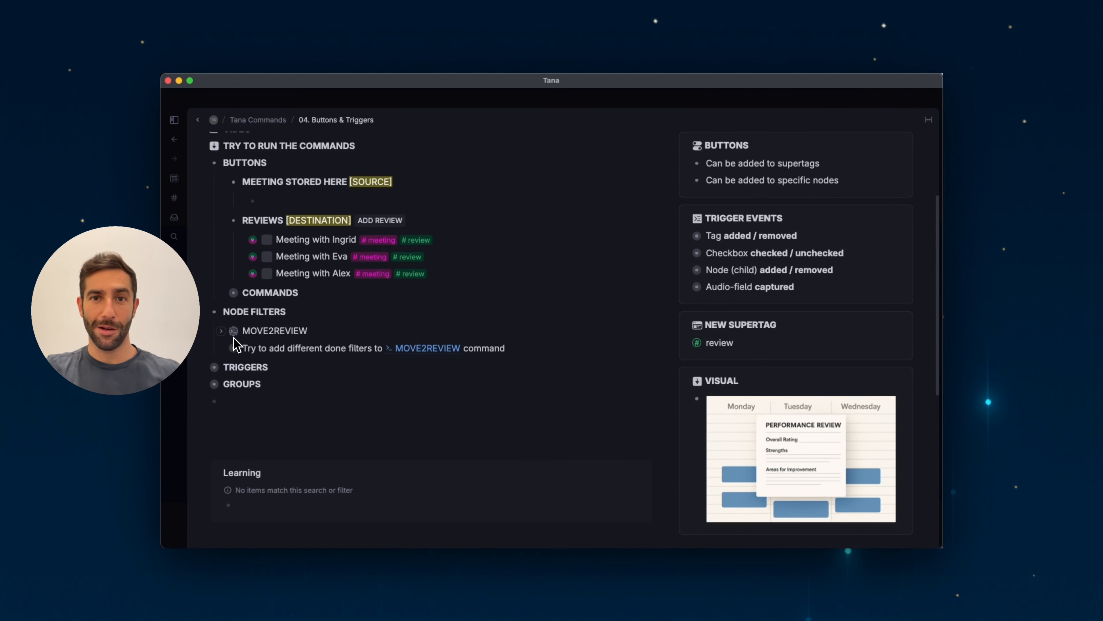
{"action": "mouse_move", "coordinate": [238, 331]}
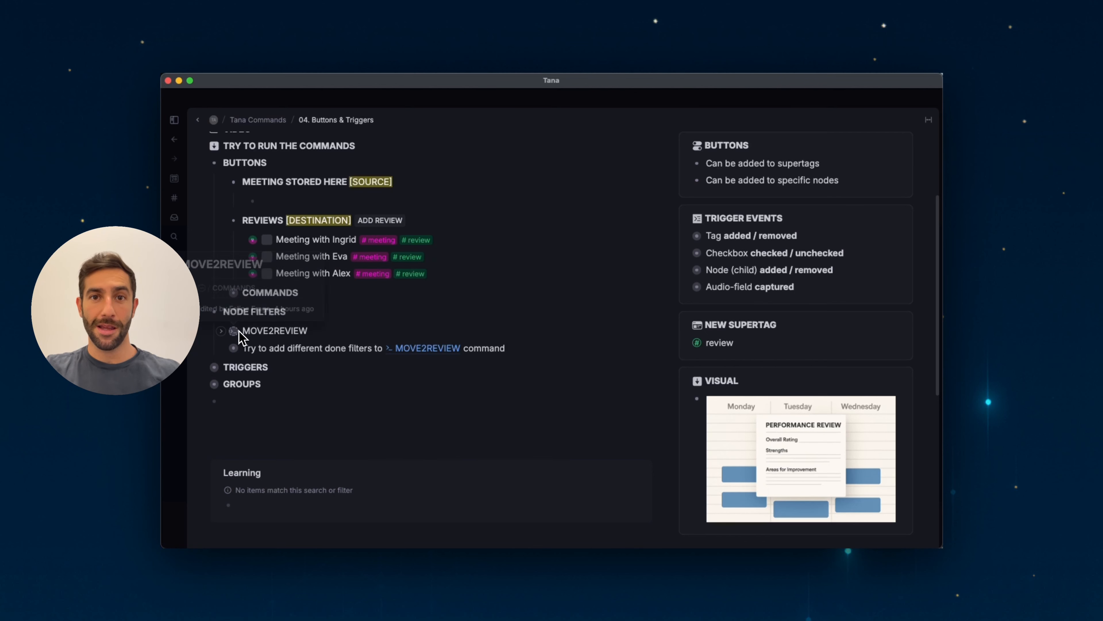
{"action": "left_click", "coordinate": [222, 331]}
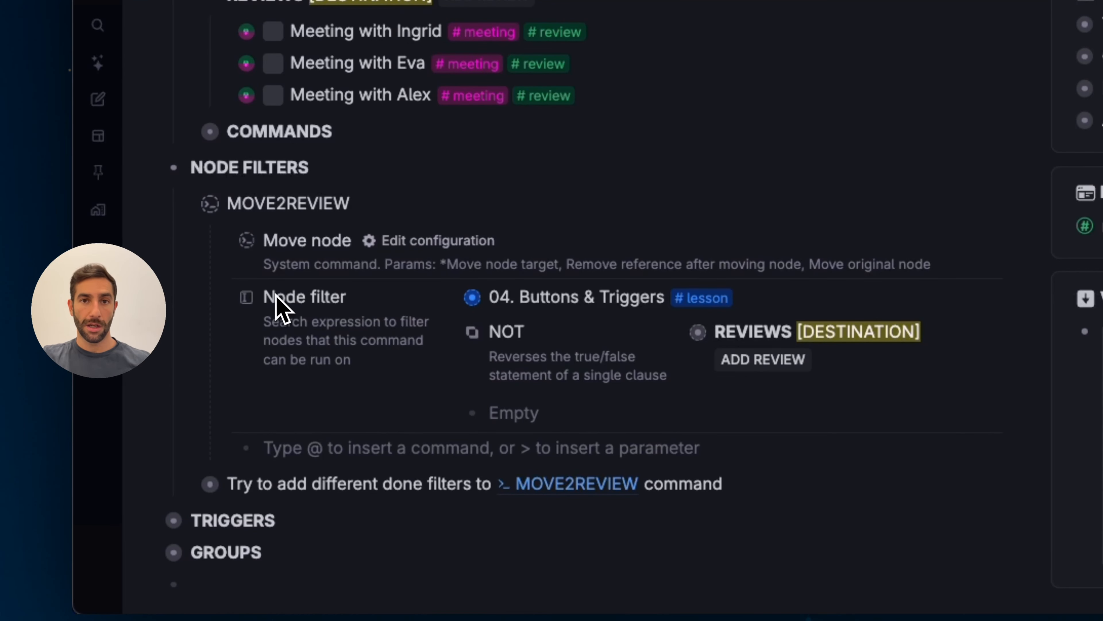
{"action": "left_click", "coordinate": [591, 303]}
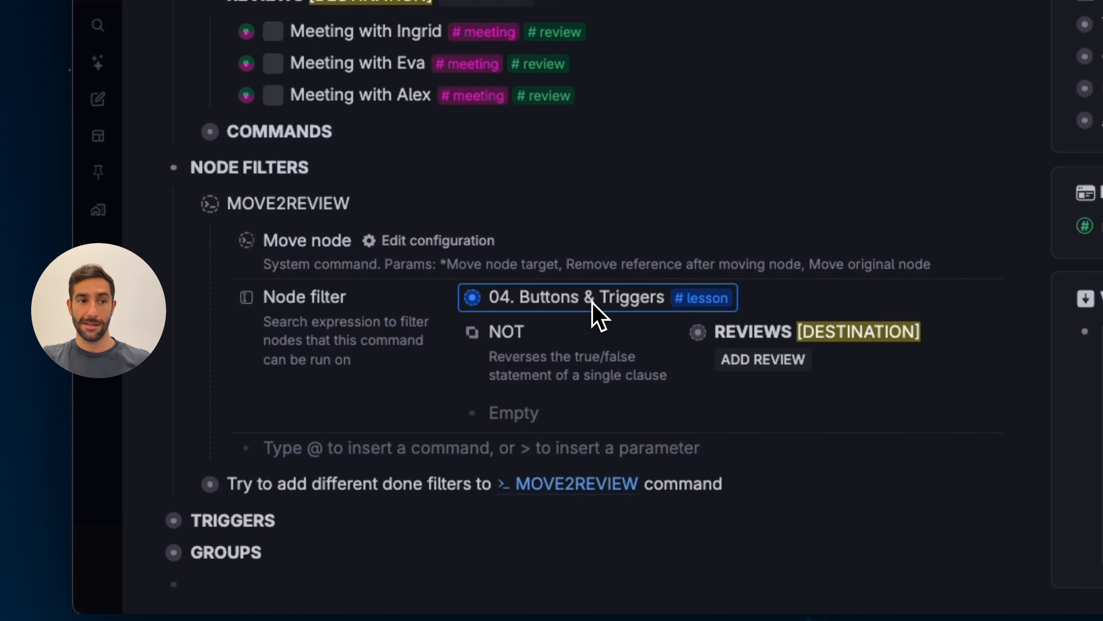
{"action": "left_click", "coordinate": [768, 303]}
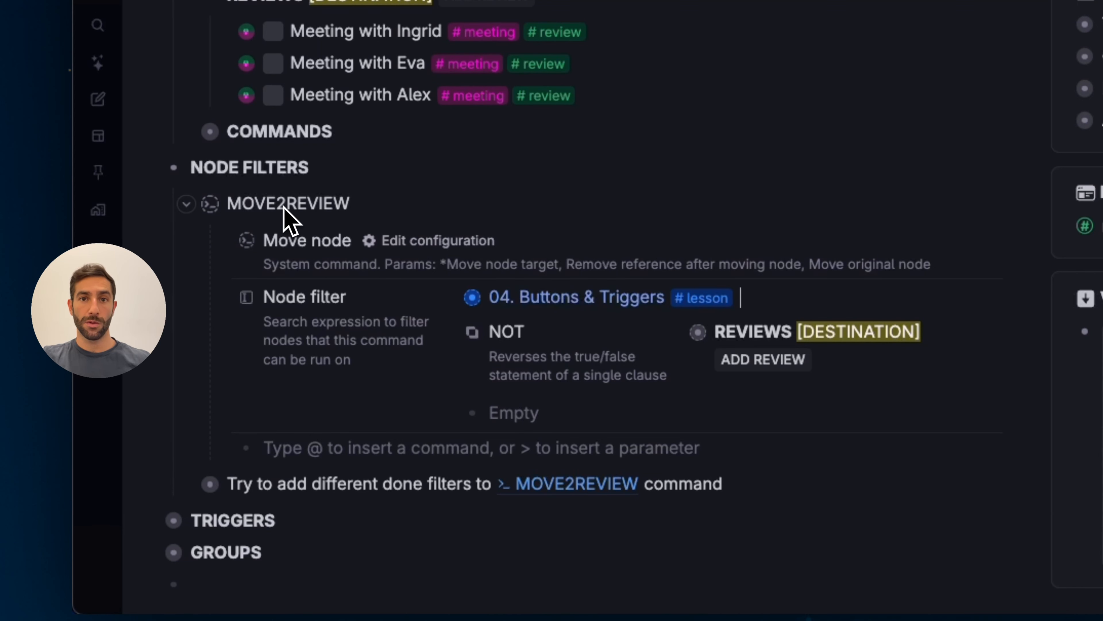
Examine the node filter's NOT clause and compare it with the meetings under REVIEWS [DESTINATION].
{"action": "scroll", "coordinate": [288, 216], "scroll_direction": "up", "scroll_amount": 5}
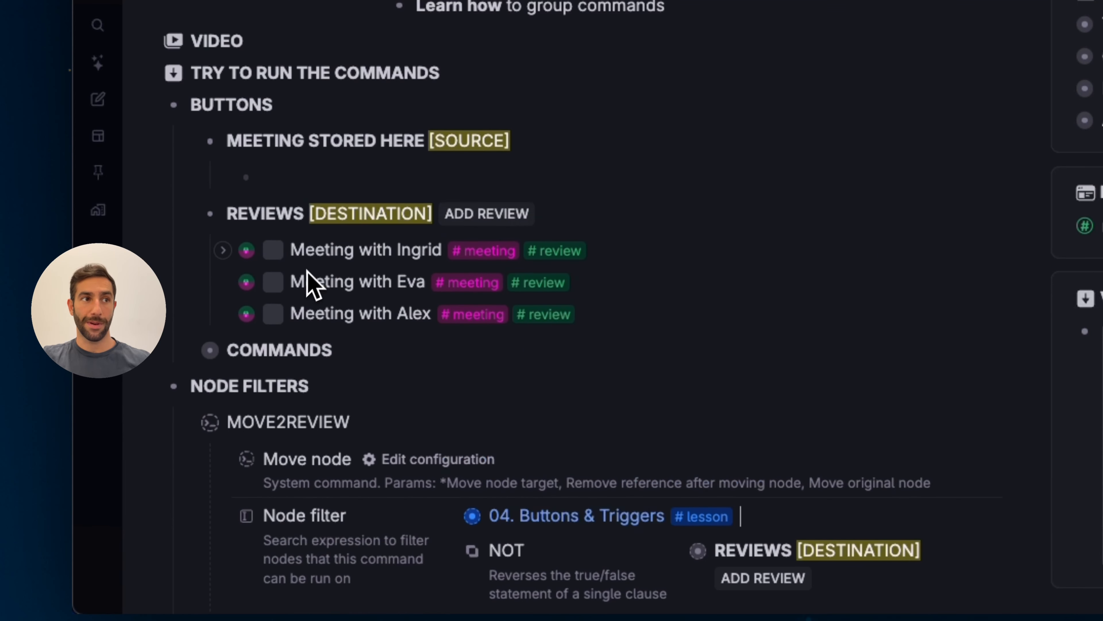
{"action": "scroll", "coordinate": [308, 217], "scroll_direction": "up", "scroll_amount": 1}
{"action": "scroll", "coordinate": [469, 208], "scroll_direction": "down", "scroll_amount": 2}
{"action": "left_click", "coordinate": [538, 503]}
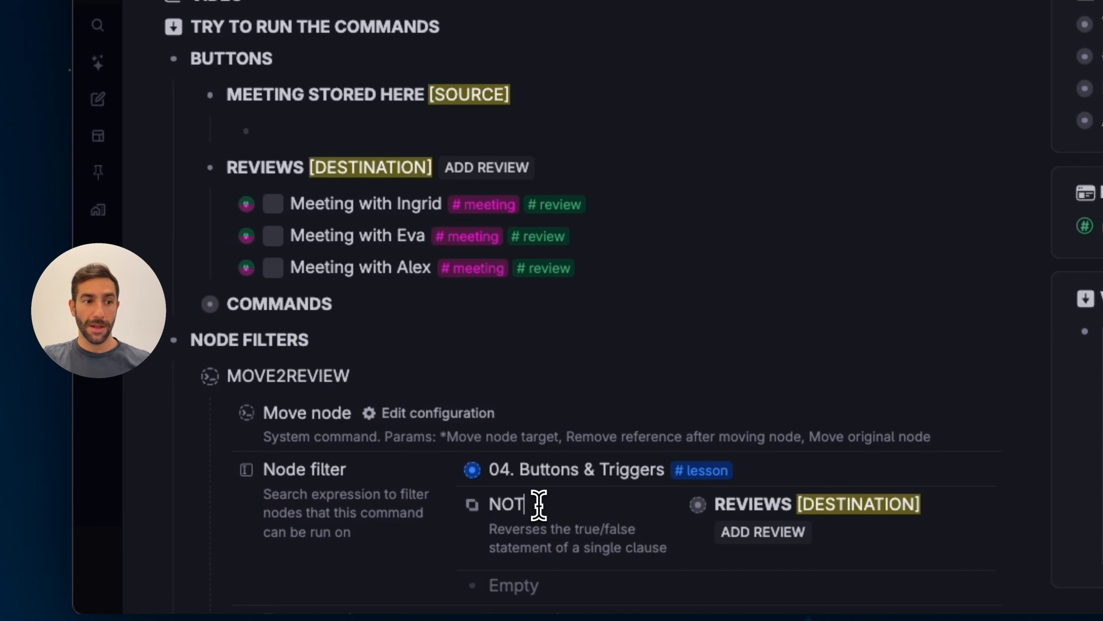
{"action": "left_click", "coordinate": [478, 502]}
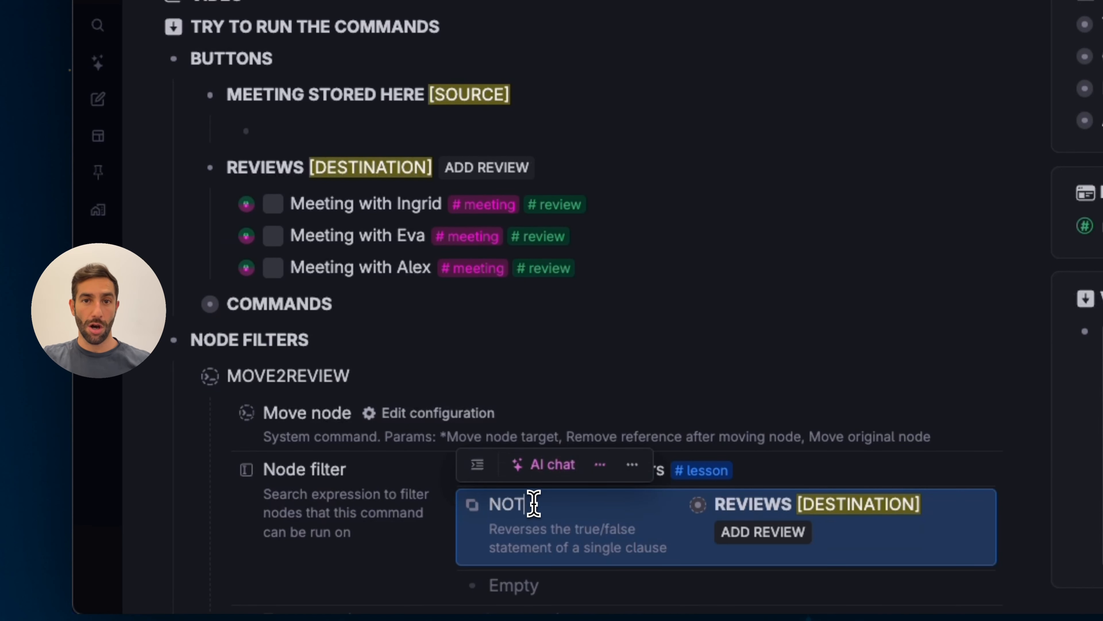
{"action": "left_click", "coordinate": [534, 503]}
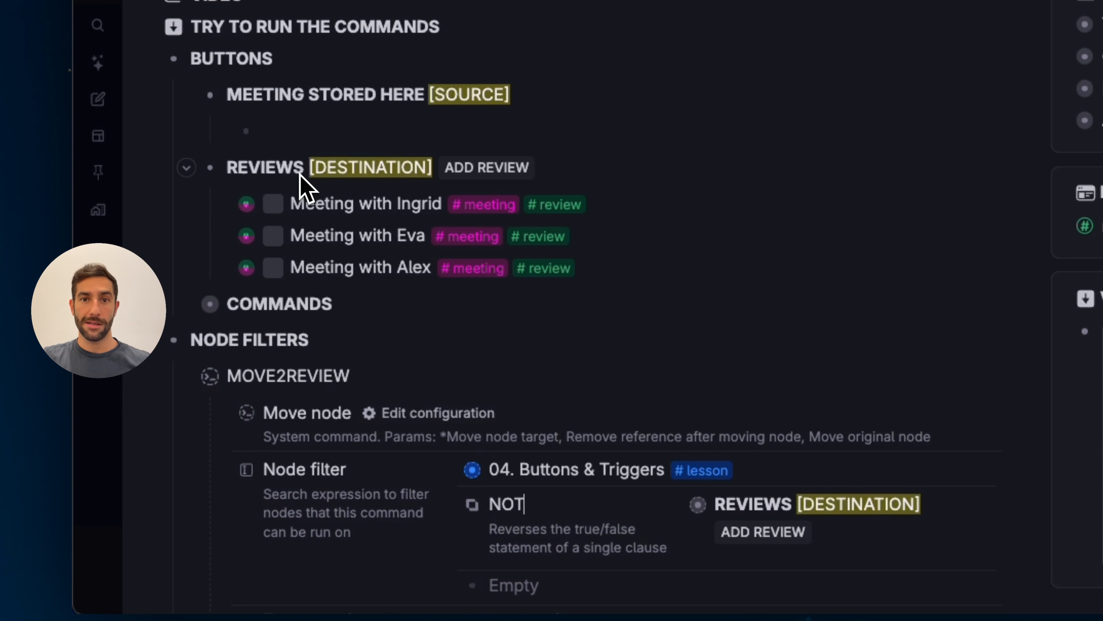
{"action": "left_click", "coordinate": [768, 502]}
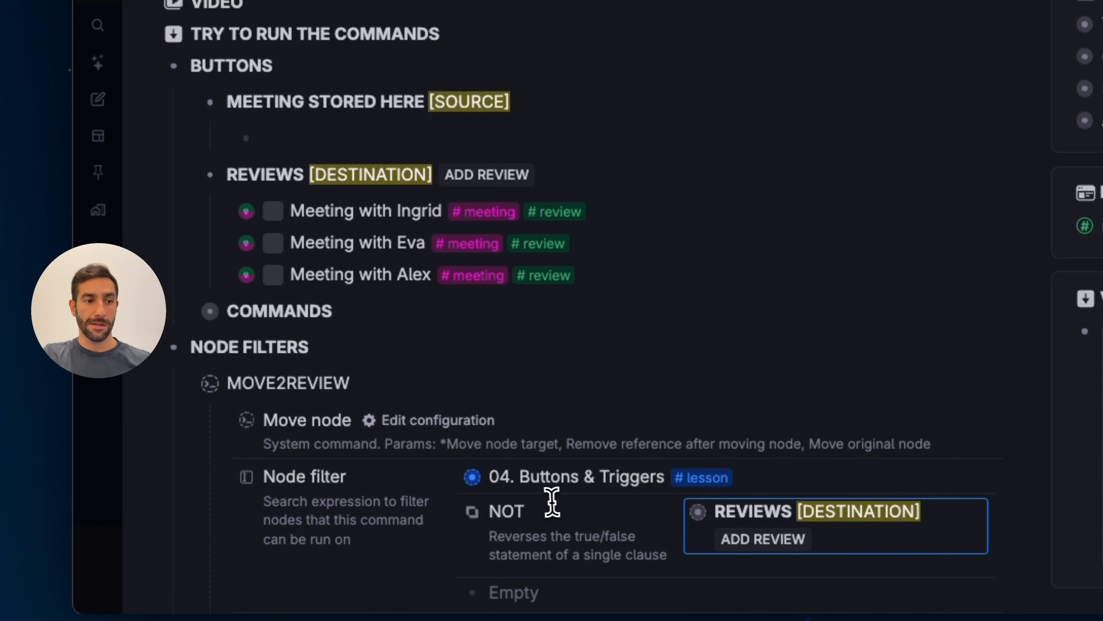
Delete the NOT clause from MOVE2REVIEW's node filter and run MOVE2REVIEW on the first meeting under REVIEWS [DESTINATION].
{"action": "left_click", "coordinate": [548, 502]}
{"action": "key", "text": "Escape"}
{"action": "key", "text": "BackSpace"}
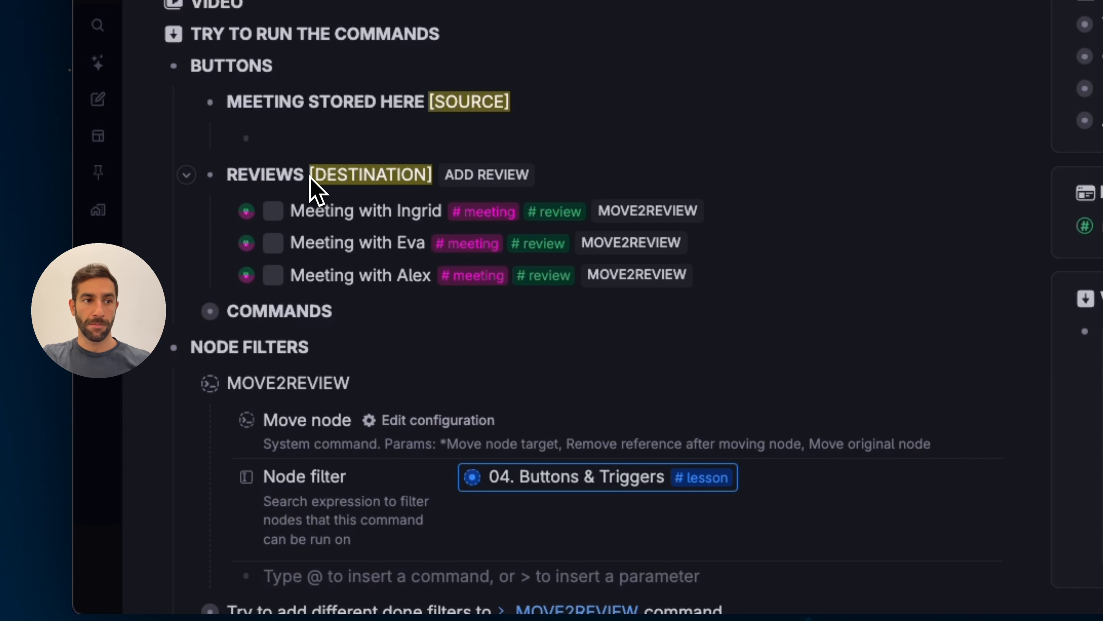
{"action": "left_click", "coordinate": [640, 214]}
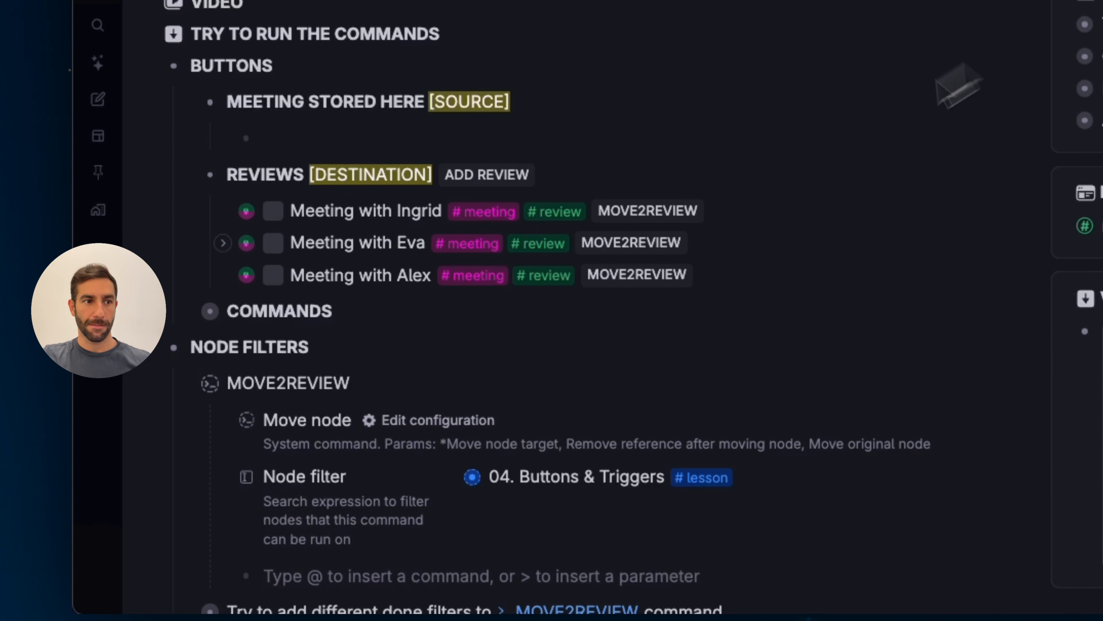
Add a NOT field below the 04. Buttons & Triggers clause in MOVE2REVIEW's node filter.
{"action": "left_click", "coordinate": [500, 506]}
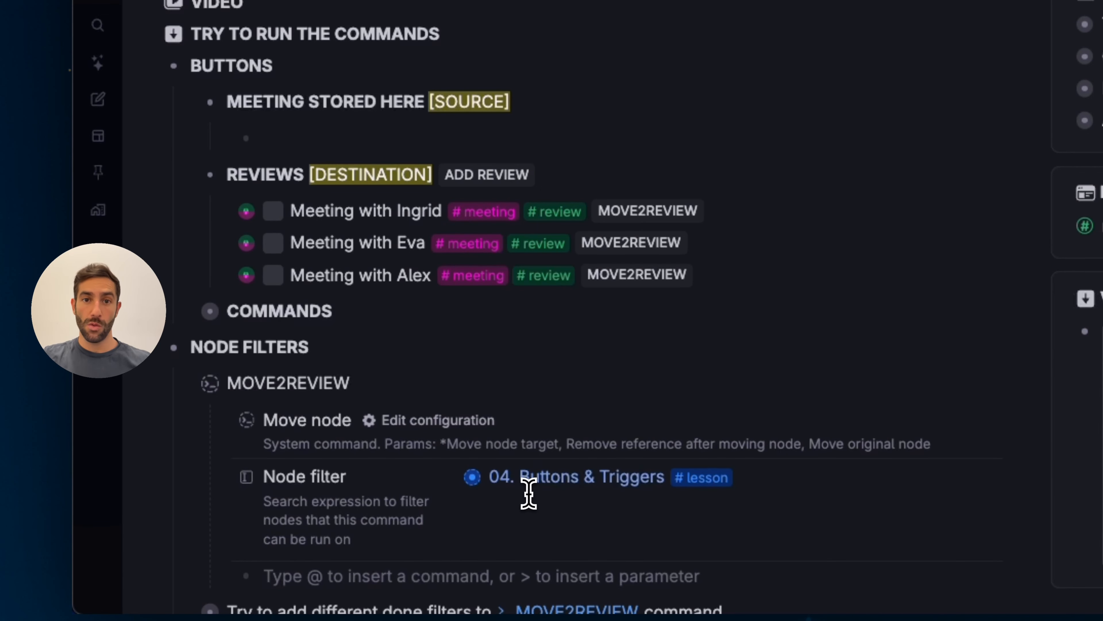
{"action": "key", "text": "Return"}
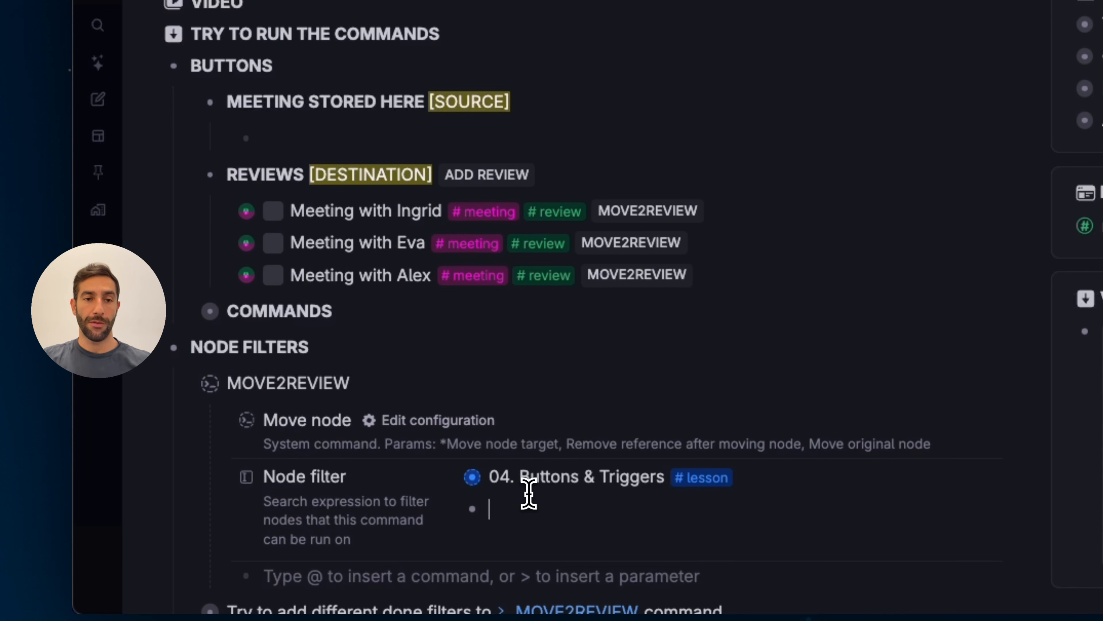
{"action": "type", "text": ">"}
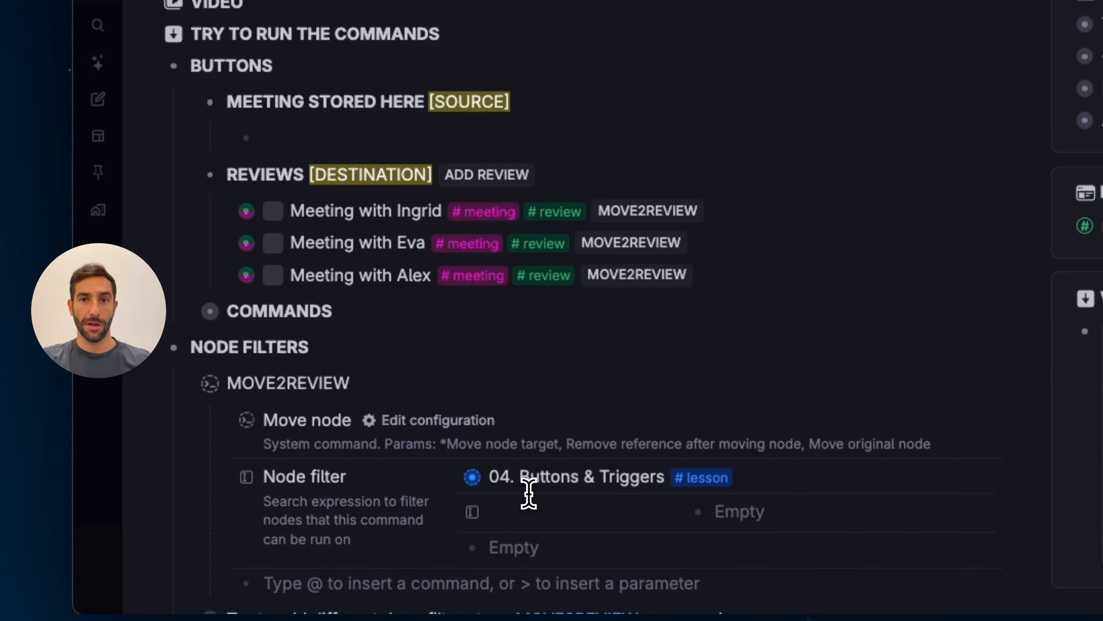
{"action": "type", "text": "not"}
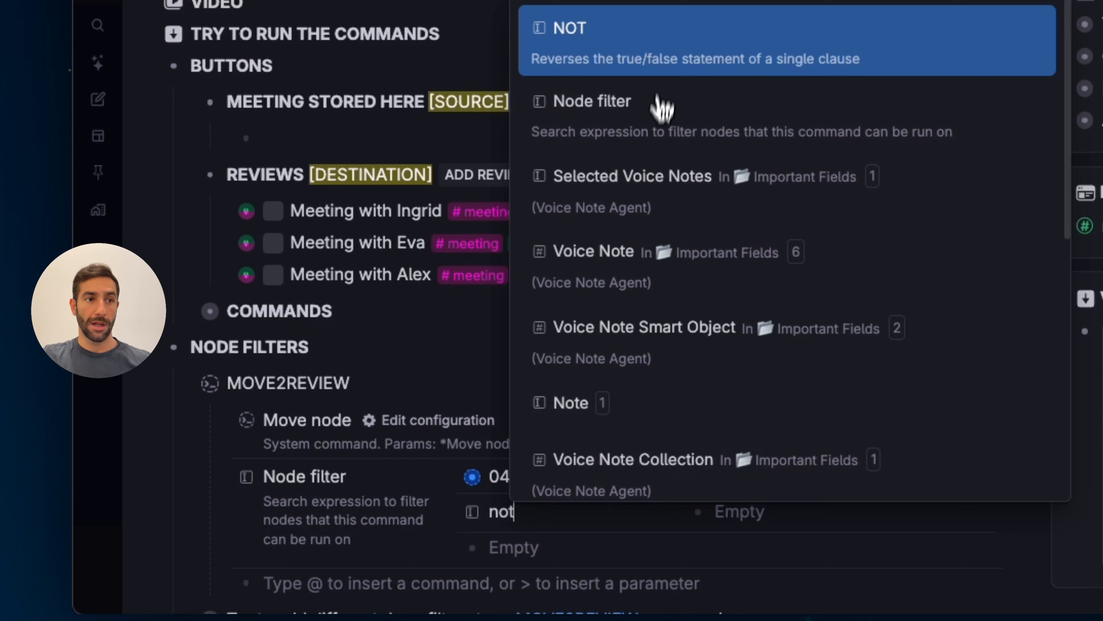
{"action": "left_click", "coordinate": [667, 46]}
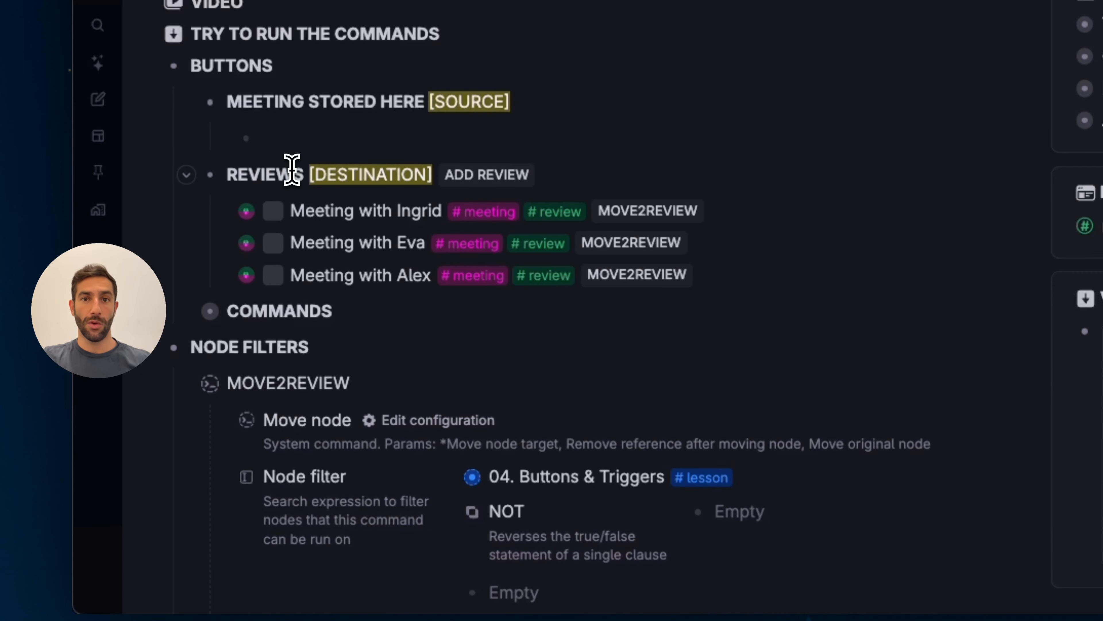
Set the NOT clause's value to a reference to the REVIEWS [DESTINATION] node.
{"action": "left_click", "coordinate": [292, 172]}
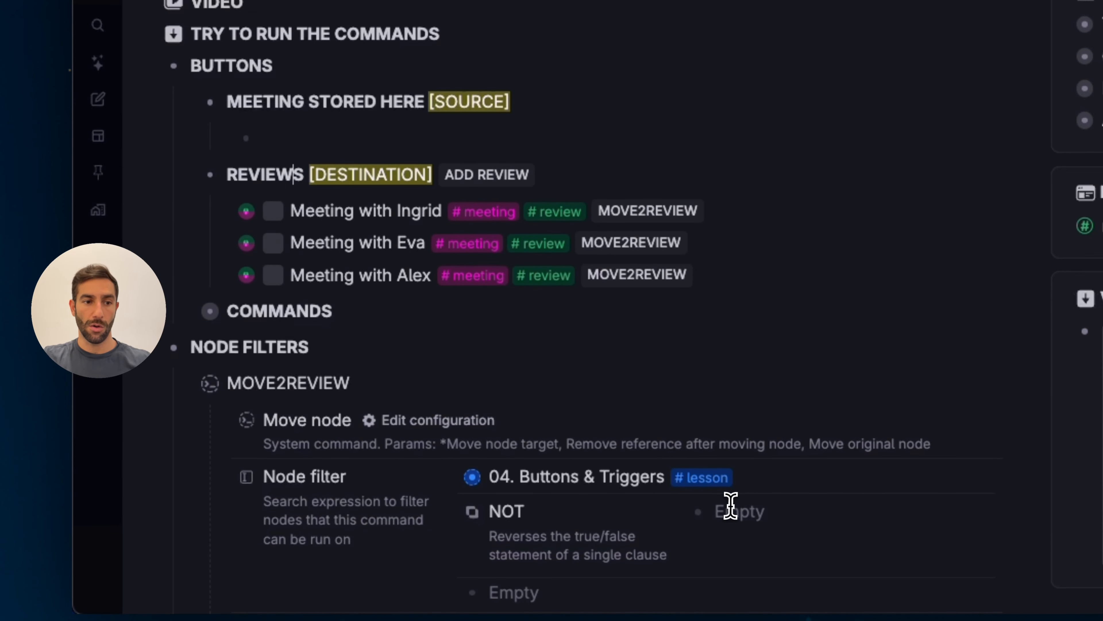
{"action": "left_click", "coordinate": [731, 506]}
{"action": "key", "text": "ctrl+v"}
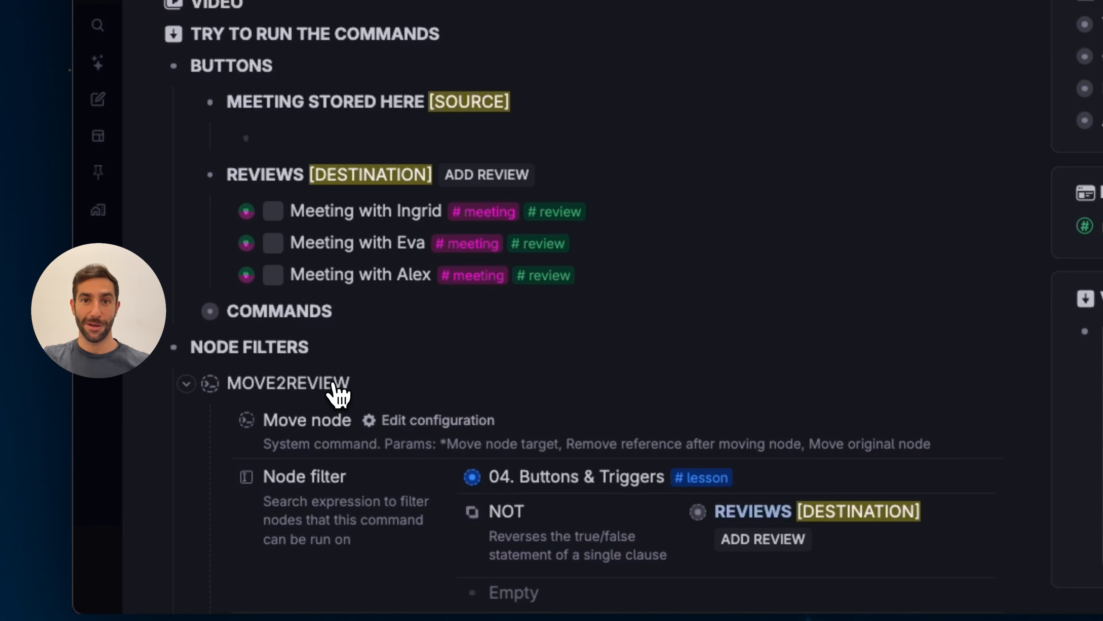
Collapse MOVE2REVIEW and read the practice note about adding different done filters, including its examples.
{"action": "left_click", "coordinate": [208, 385]}
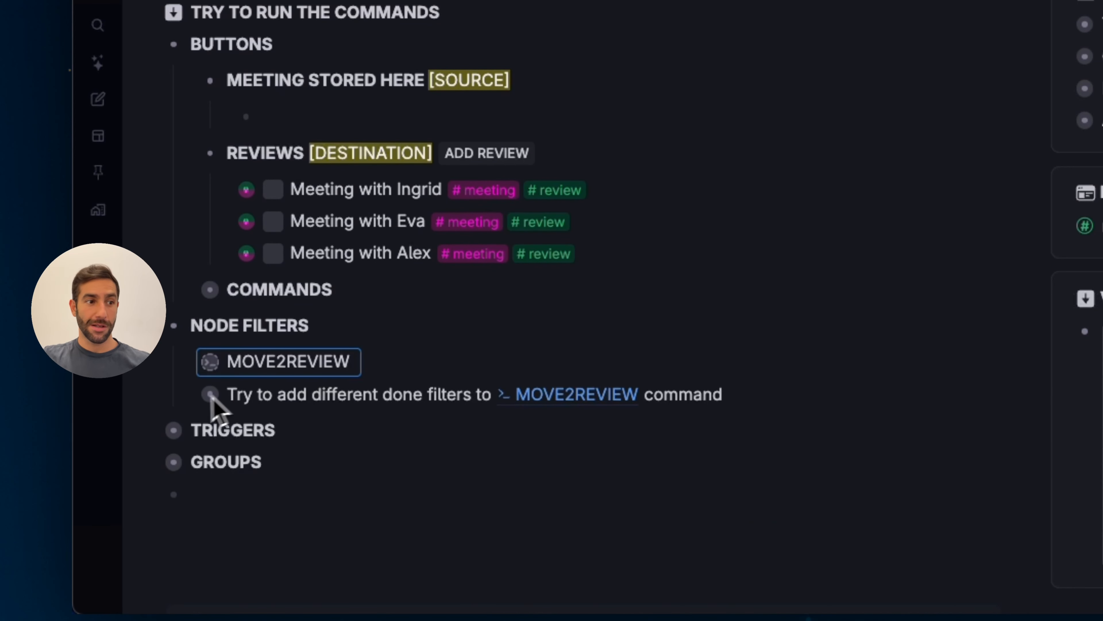
{"action": "left_click", "coordinate": [187, 395]}
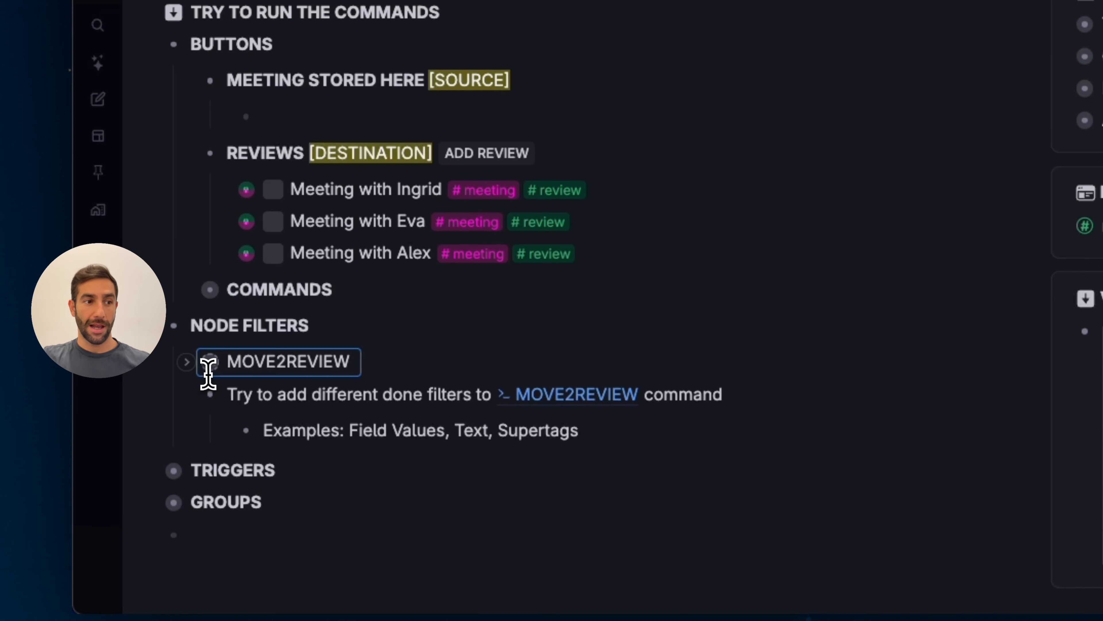
{"action": "left_click", "coordinate": [285, 394]}
{"action": "left_click_drag", "start_coordinate": [285, 394], "coordinate": [472, 395]}
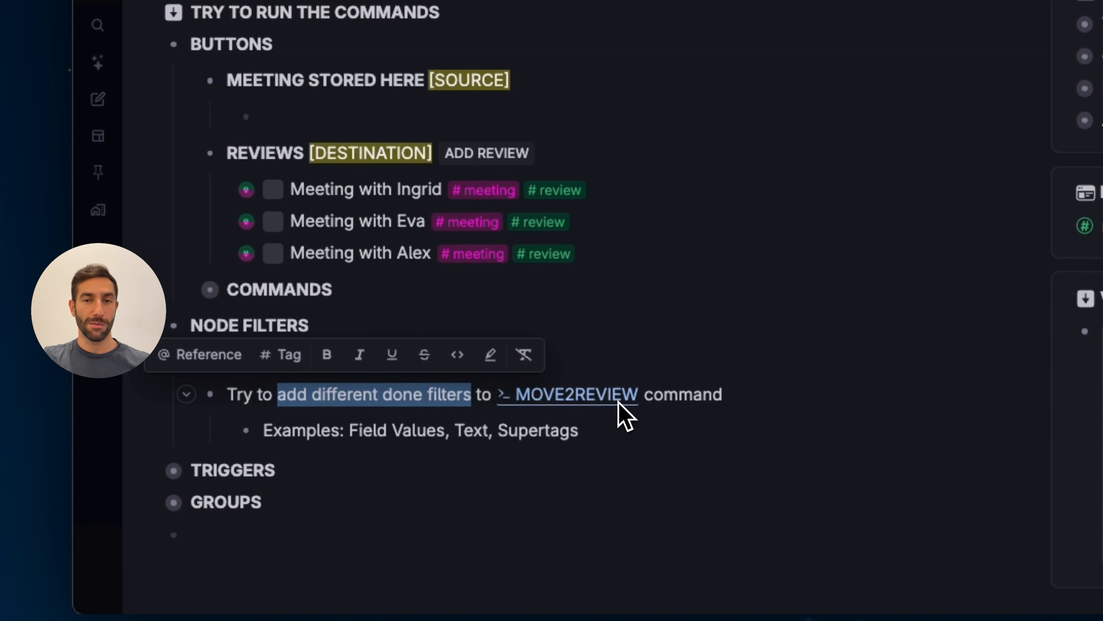
{"action": "left_click", "coordinate": [715, 398]}
{"action": "left_click", "coordinate": [660, 438]}
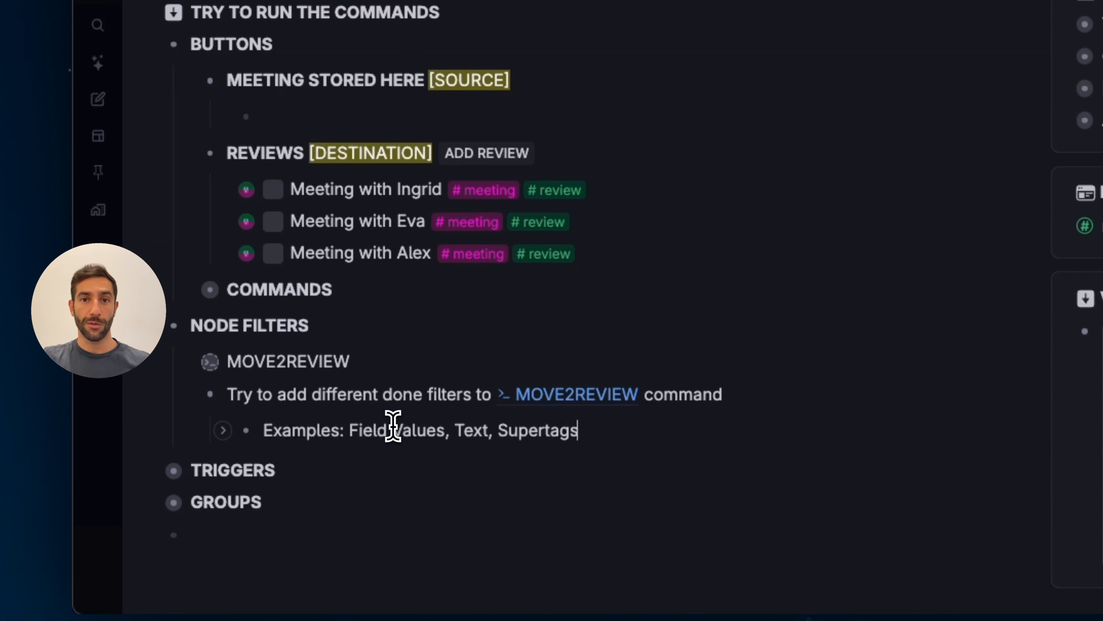
{"action": "left_click", "coordinate": [205, 435]}
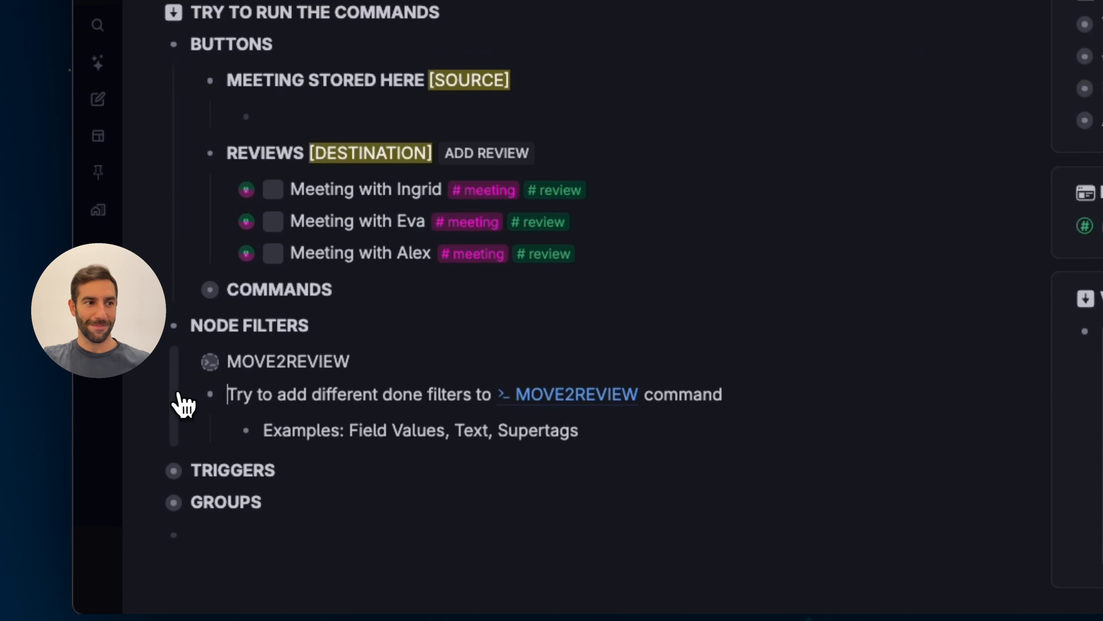
Collapse the practice note and the NODE FILTERS section, and expand TRIGGERS to view its commands table.
{"action": "left_click", "coordinate": [187, 395]}
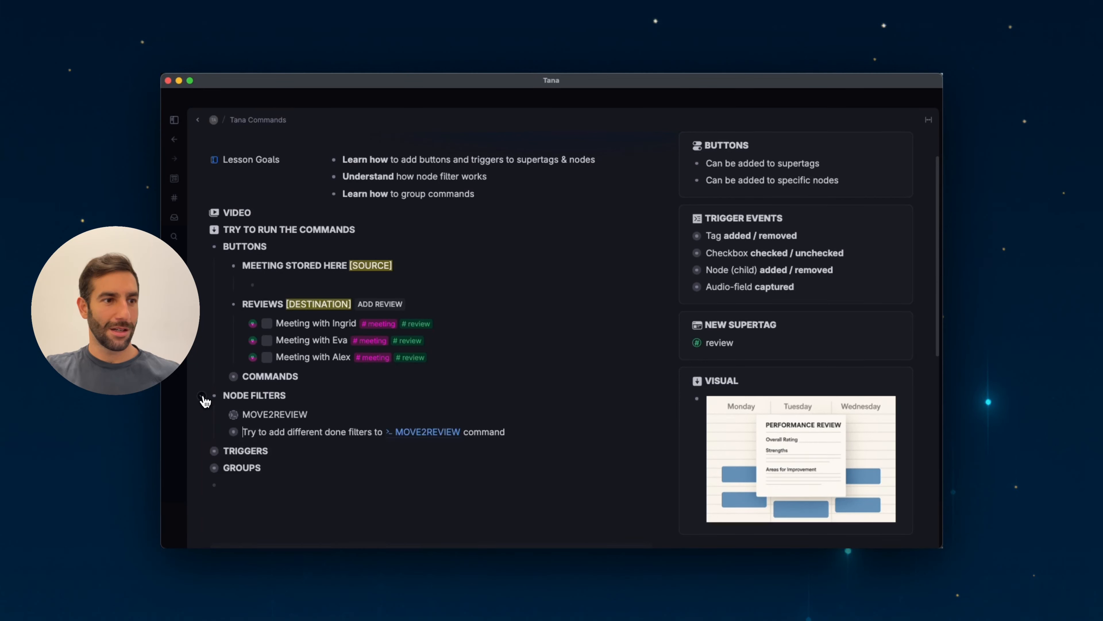
{"action": "left_click", "coordinate": [203, 396]}
{"action": "left_click", "coordinate": [203, 413]}
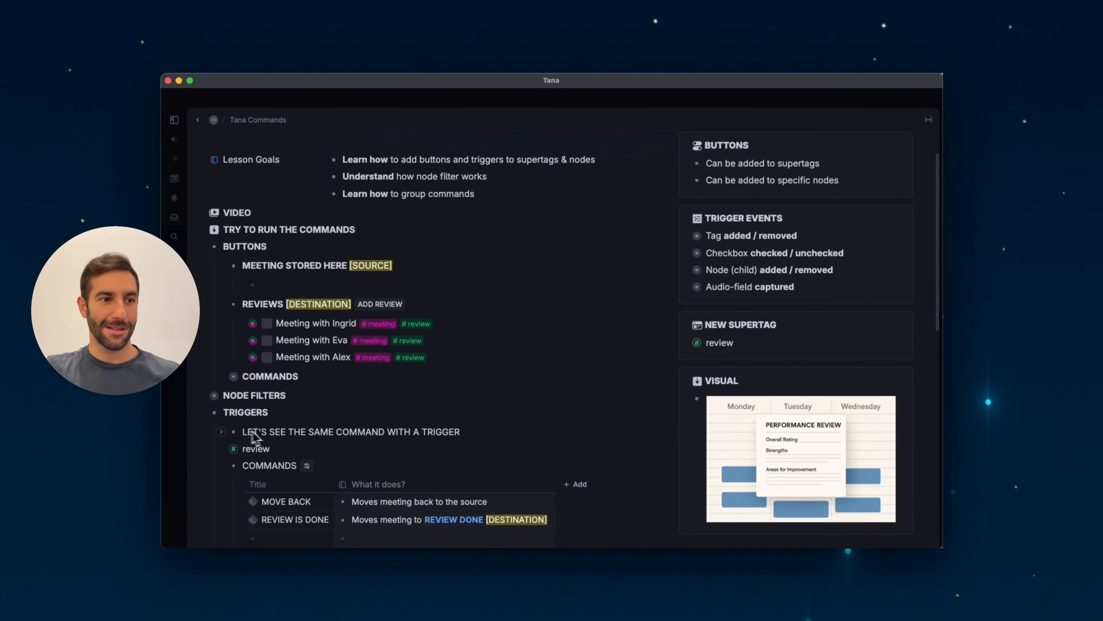
{"action": "scroll", "coordinate": [256, 437], "scroll_direction": "down", "scroll_amount": 1}
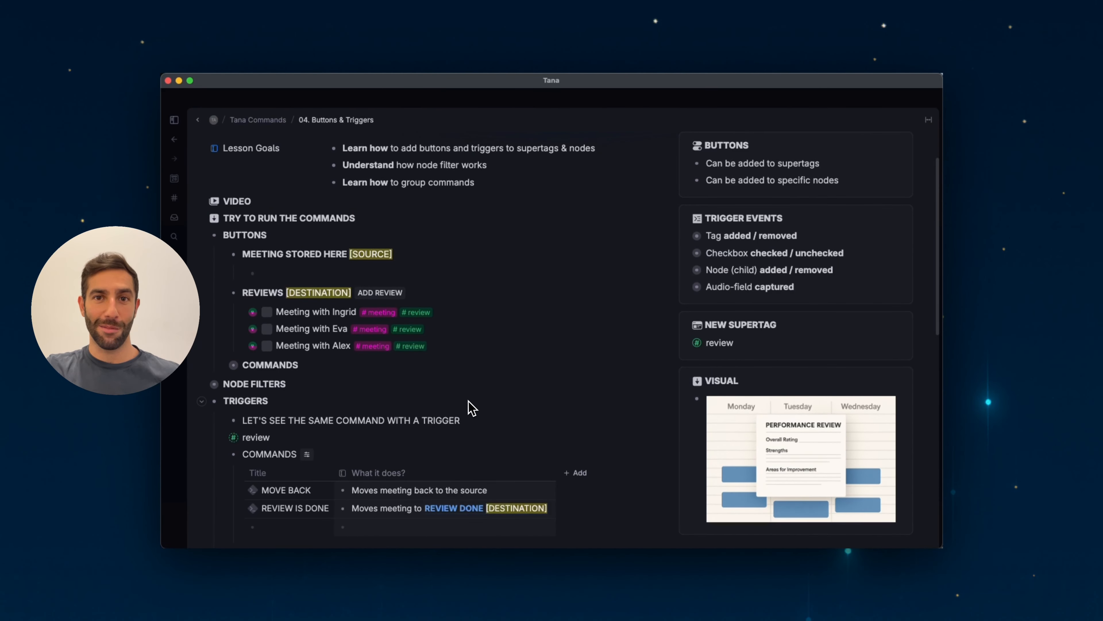
{"action": "scroll", "coordinate": [439, 418], "scroll_direction": "down", "scroll_amount": 2}
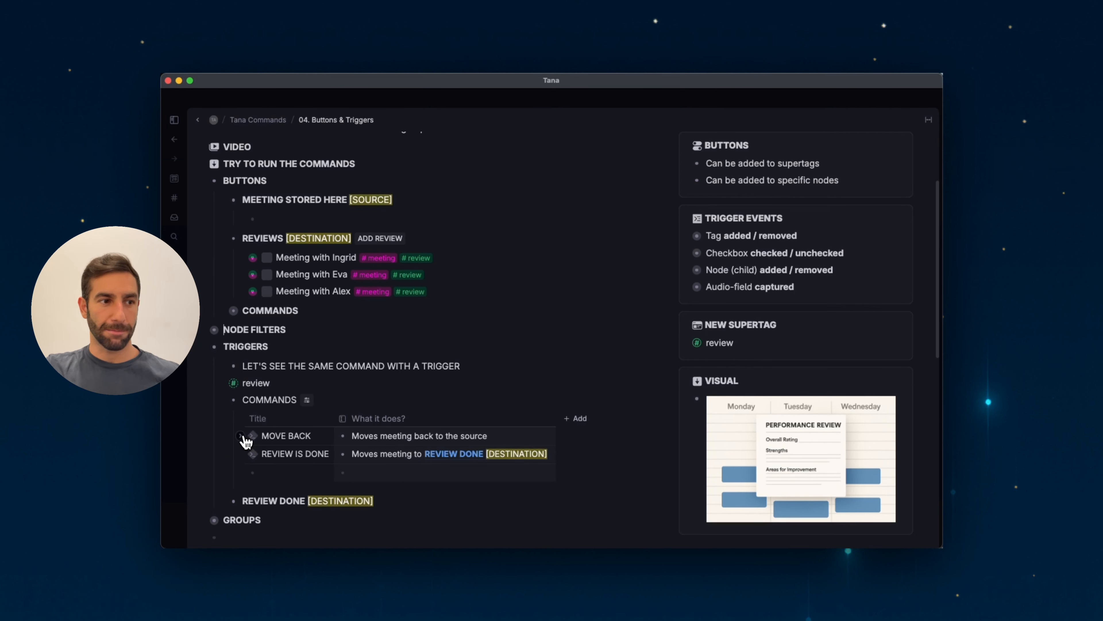
Expand MOVE BACK under TRIGGERS, examine its Move node configuration and target, and collapse it again.
{"action": "scroll", "coordinate": [246, 441], "scroll_direction": "down", "scroll_amount": 3}
{"action": "left_click", "coordinate": [241, 330]}
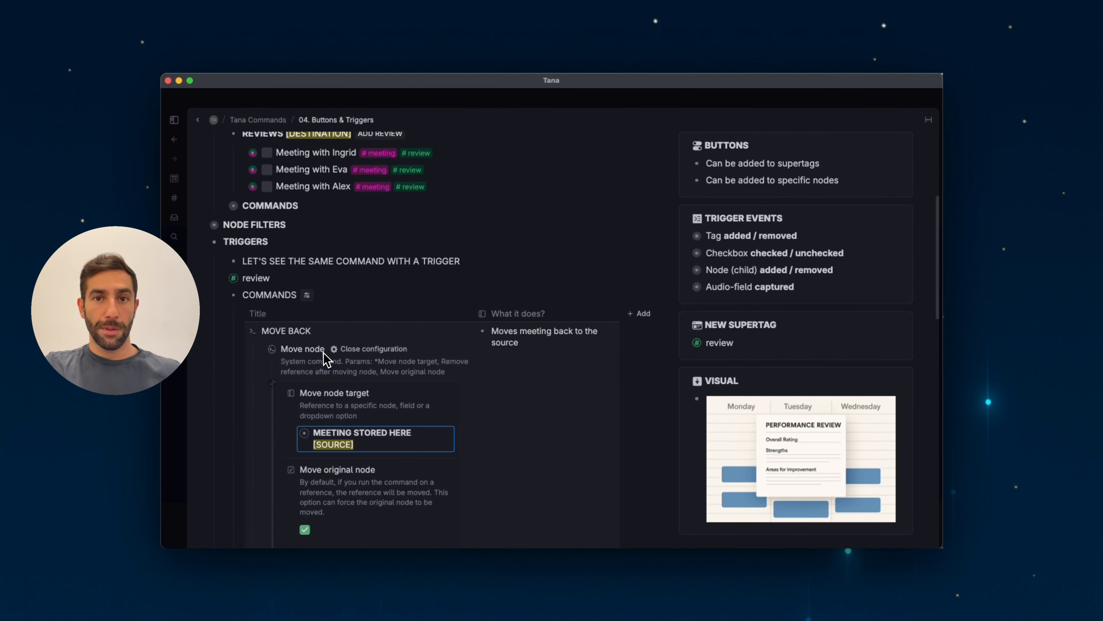
{"action": "scroll", "coordinate": [331, 395], "scroll_direction": "up", "scroll_amount": 1}
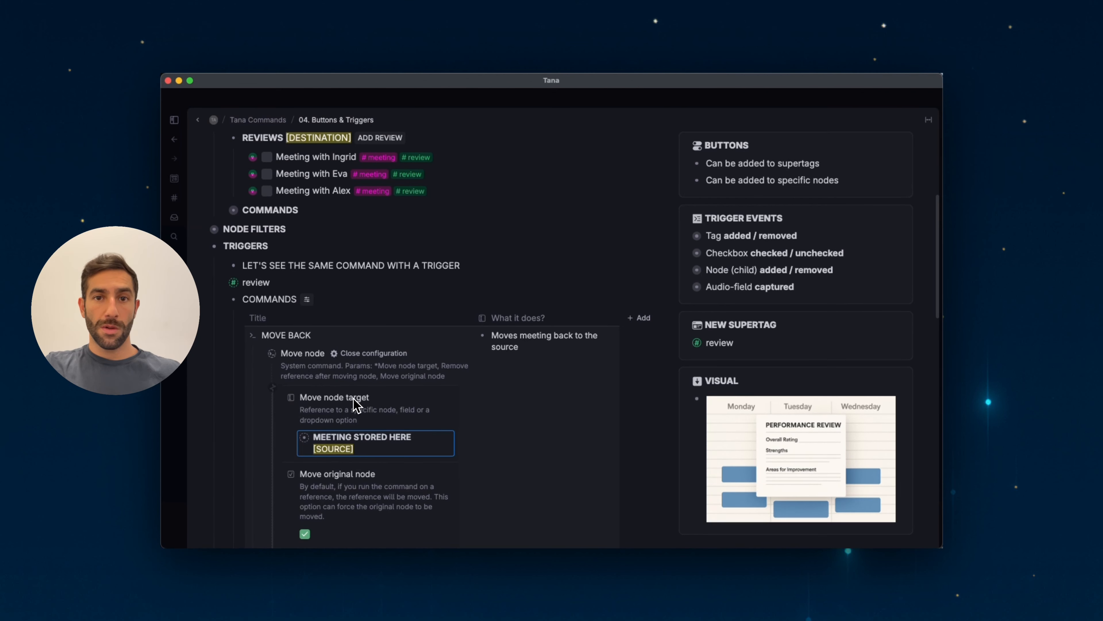
{"action": "scroll", "coordinate": [363, 439], "scroll_direction": "up", "scroll_amount": 2}
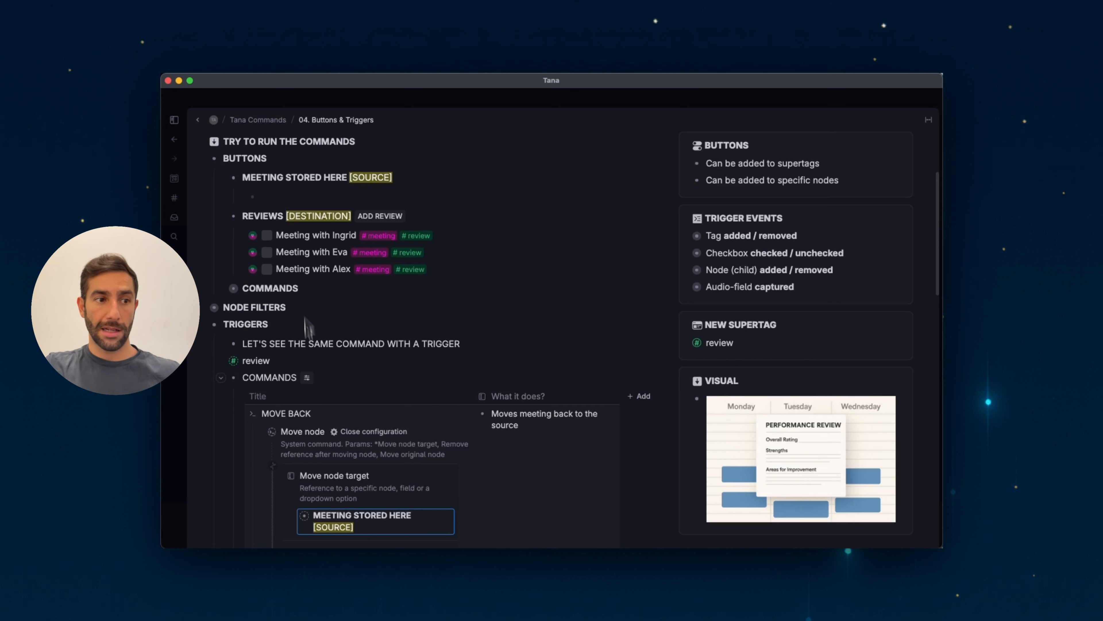
{"action": "left_click", "coordinate": [365, 431]}
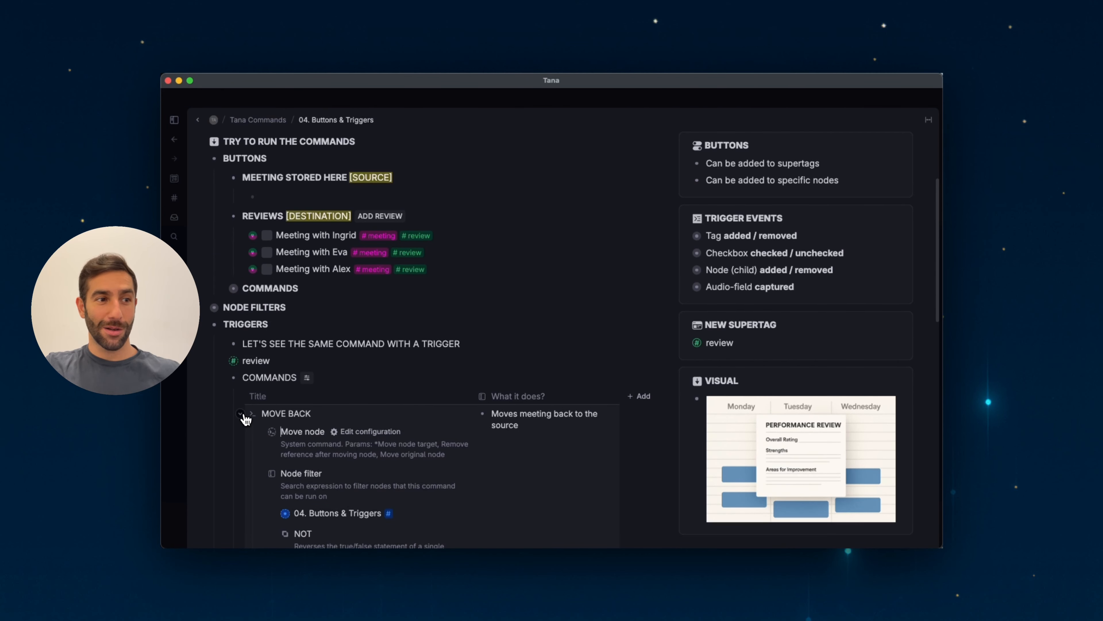
{"action": "left_click", "coordinate": [242, 414]}
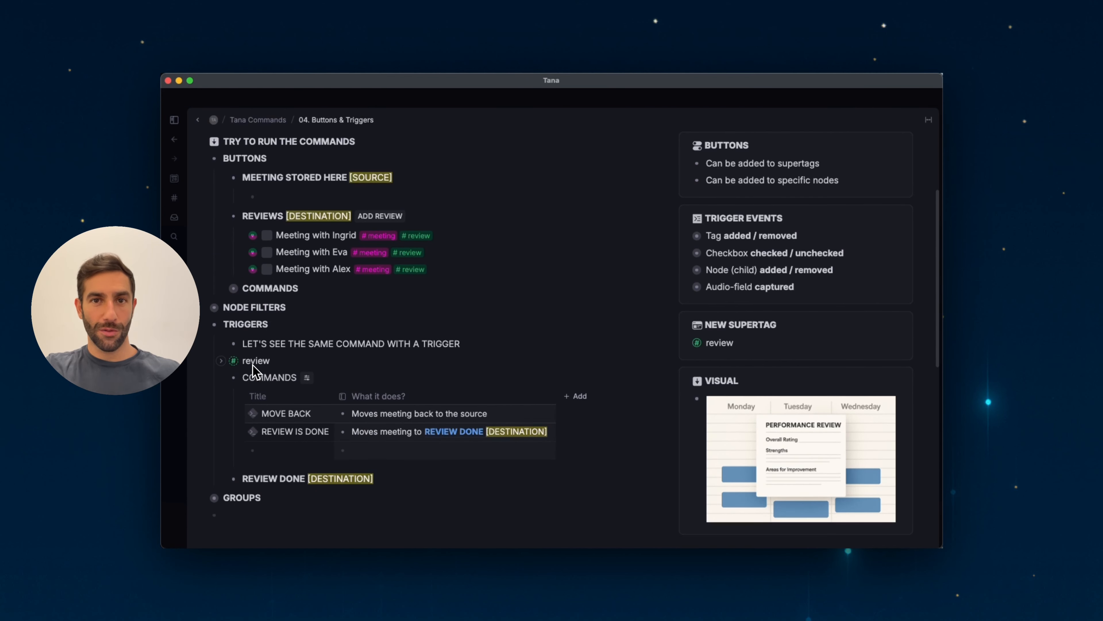
Open the review supertag's configuration and expand its AI and Commands settings.
{"action": "mouse_move", "coordinate": [236, 361]}
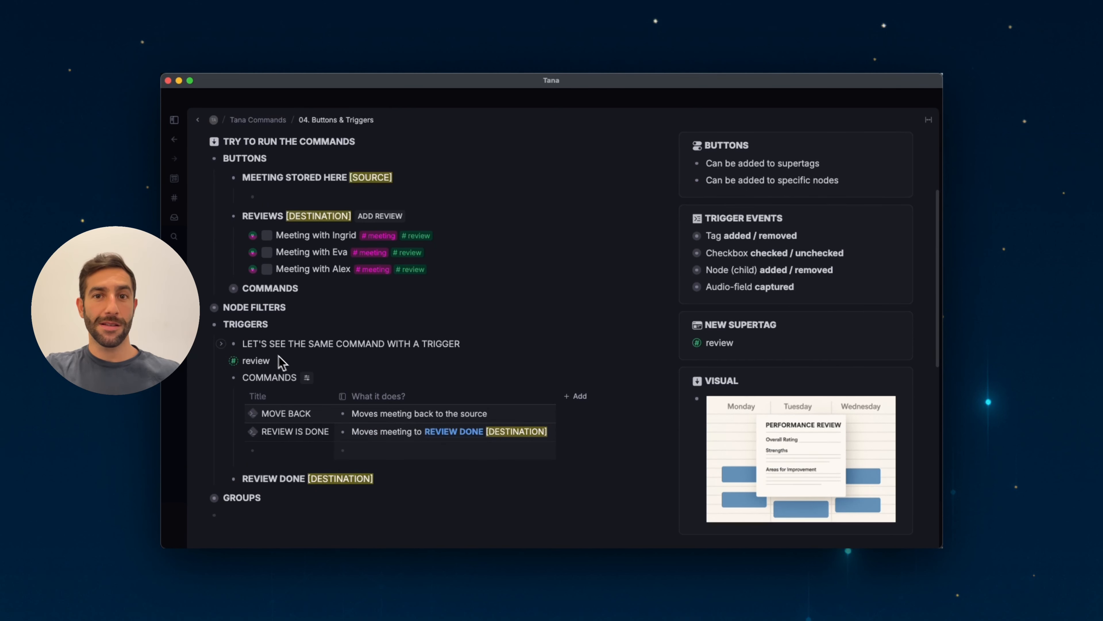
{"action": "right_click", "coordinate": [234, 361]}
{"action": "left_click", "coordinate": [286, 331]}
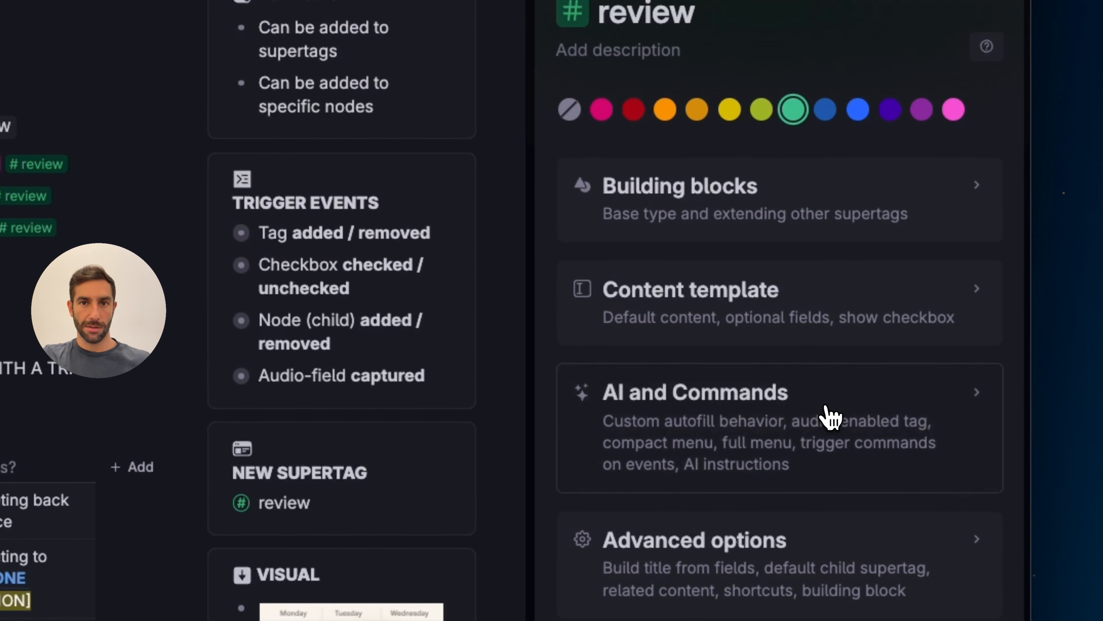
{"action": "left_click", "coordinate": [850, 361]}
{"action": "scroll", "coordinate": [834, 420], "scroll_direction": "down", "scroll_amount": 15}
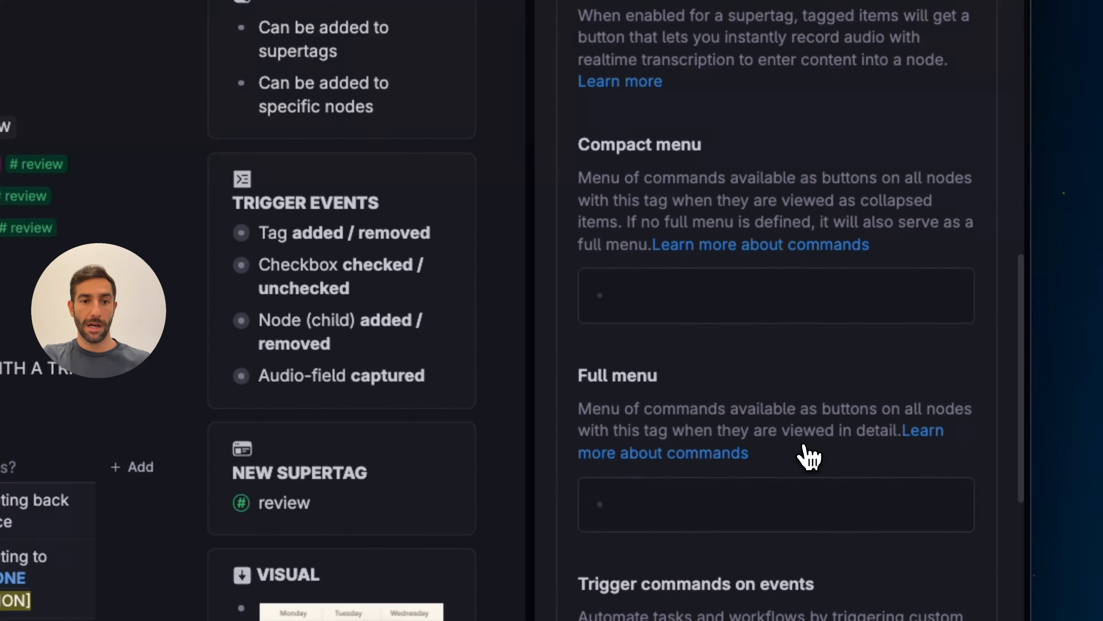
Examine the review supertag's Compact menu, Full menu and Trigger commands on events settings.
{"action": "scroll", "coordinate": [646, 195], "scroll_direction": "down", "scroll_amount": 1}
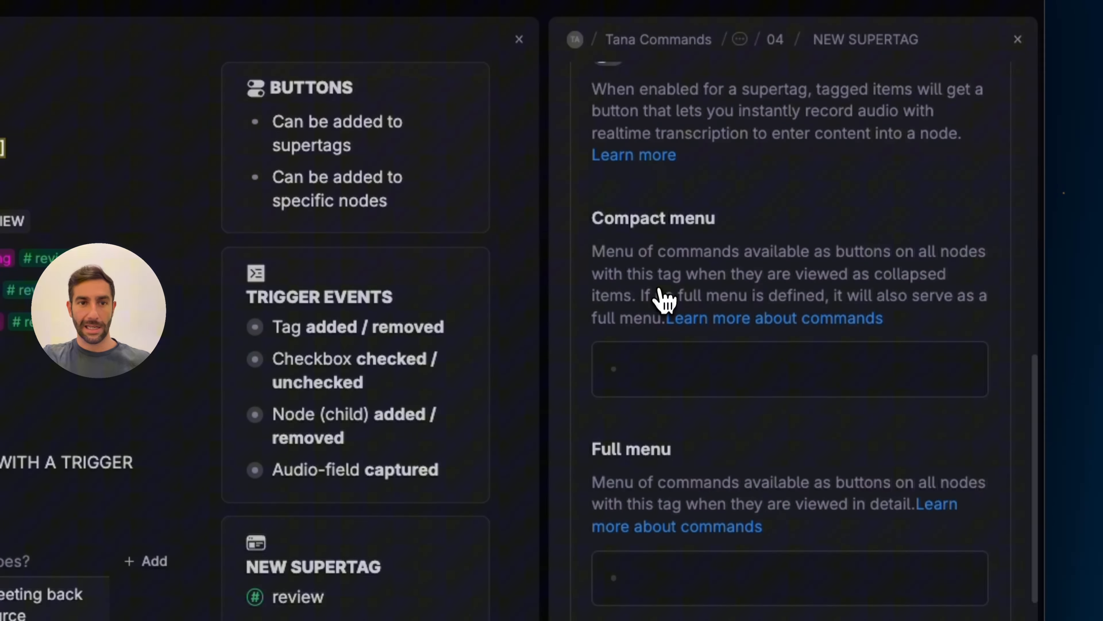
{"action": "scroll", "coordinate": [665, 300], "scroll_direction": "down", "scroll_amount": 3}
{"action": "scroll", "coordinate": [677, 357], "scroll_direction": "down", "scroll_amount": 3}
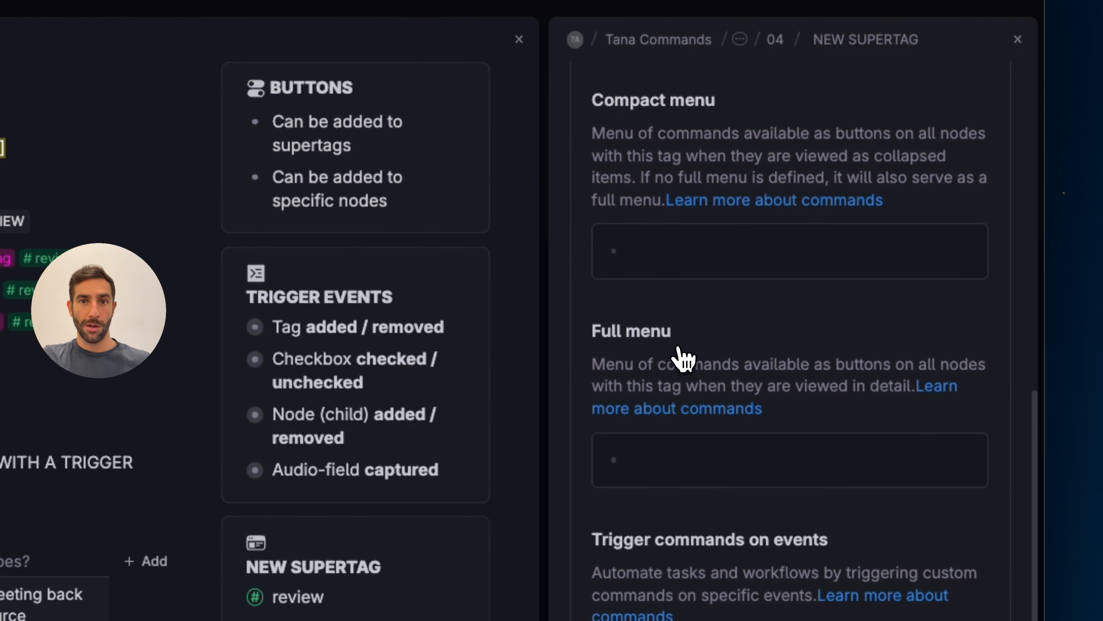
{"action": "scroll", "coordinate": [683, 357], "scroll_direction": "down", "scroll_amount": 4}
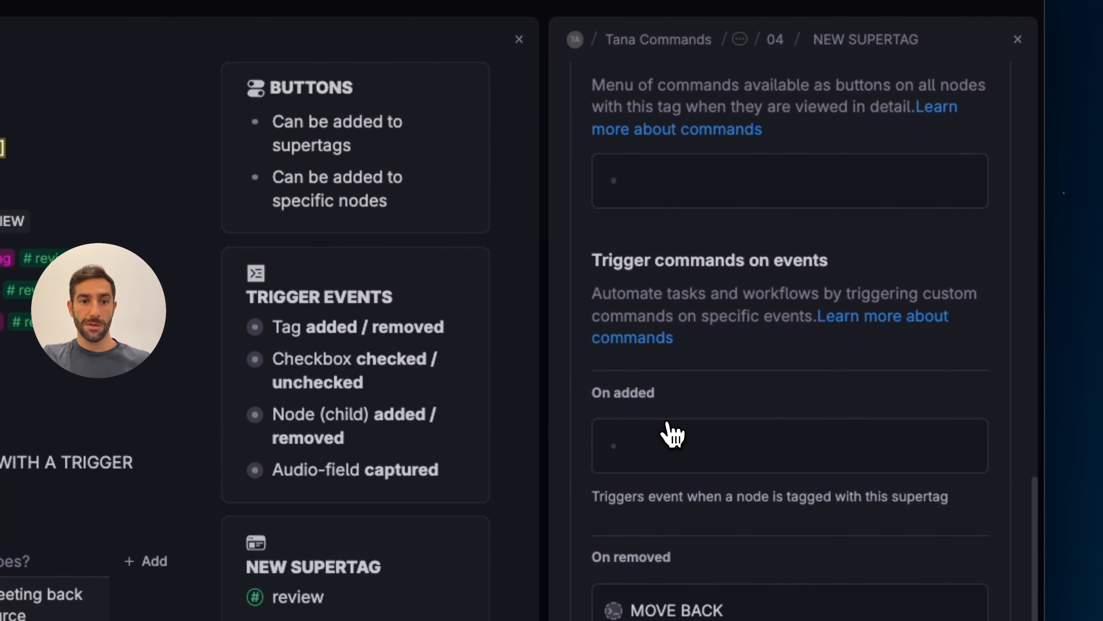
{"action": "scroll", "coordinate": [669, 436], "scroll_direction": "down", "scroll_amount": 1}
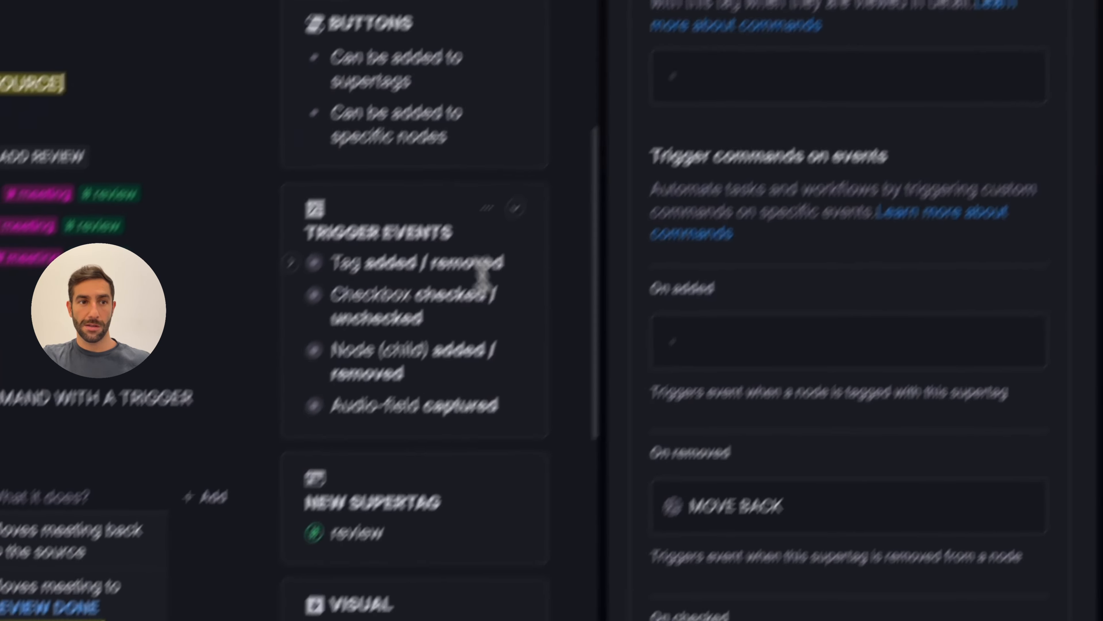
Compare the TRIGGER EVENTS list with the commands assigned to On added, On removed and On checked of the review supertag.
{"action": "left_click_drag", "start_coordinate": [425, 208], "coordinate": [467, 249]}
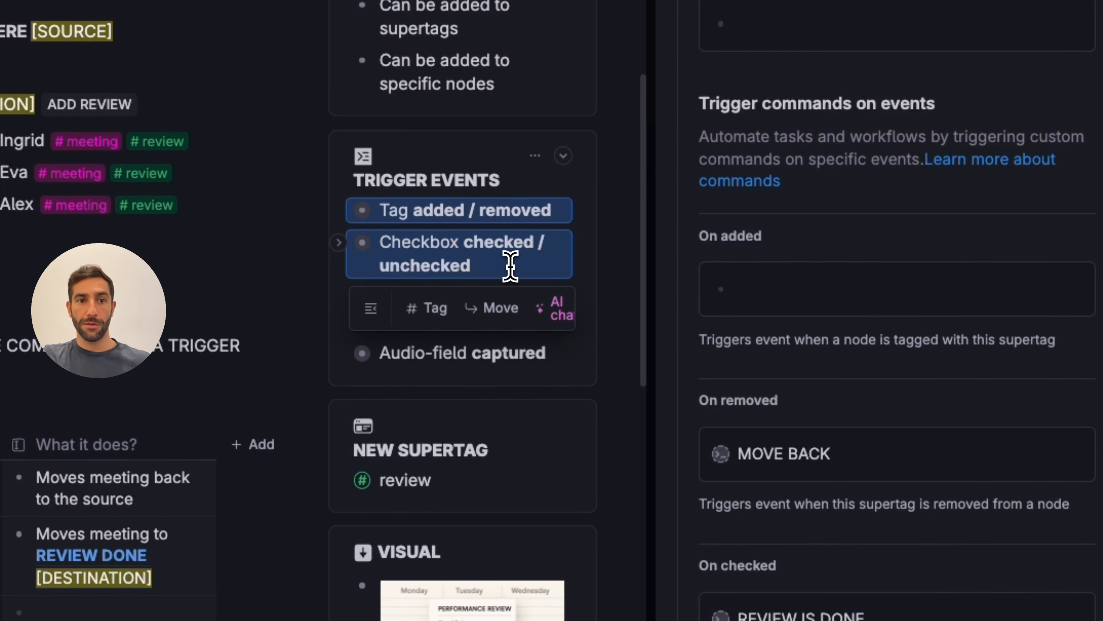
{"action": "left_click", "coordinate": [712, 236]}
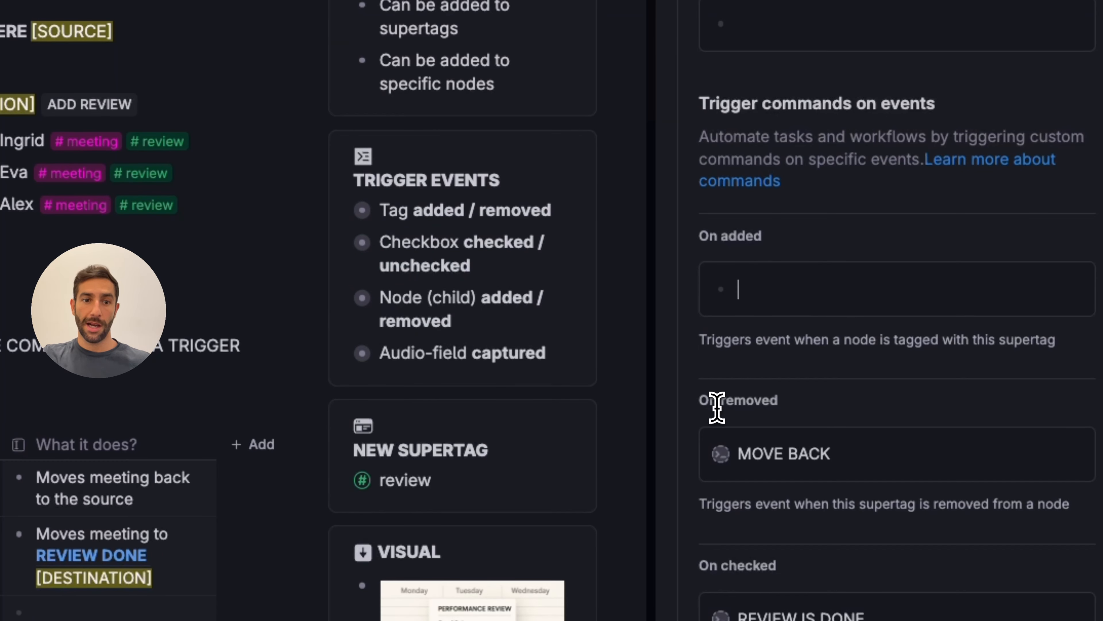
{"action": "scroll", "coordinate": [708, 250], "scroll_direction": "down", "scroll_amount": 2}
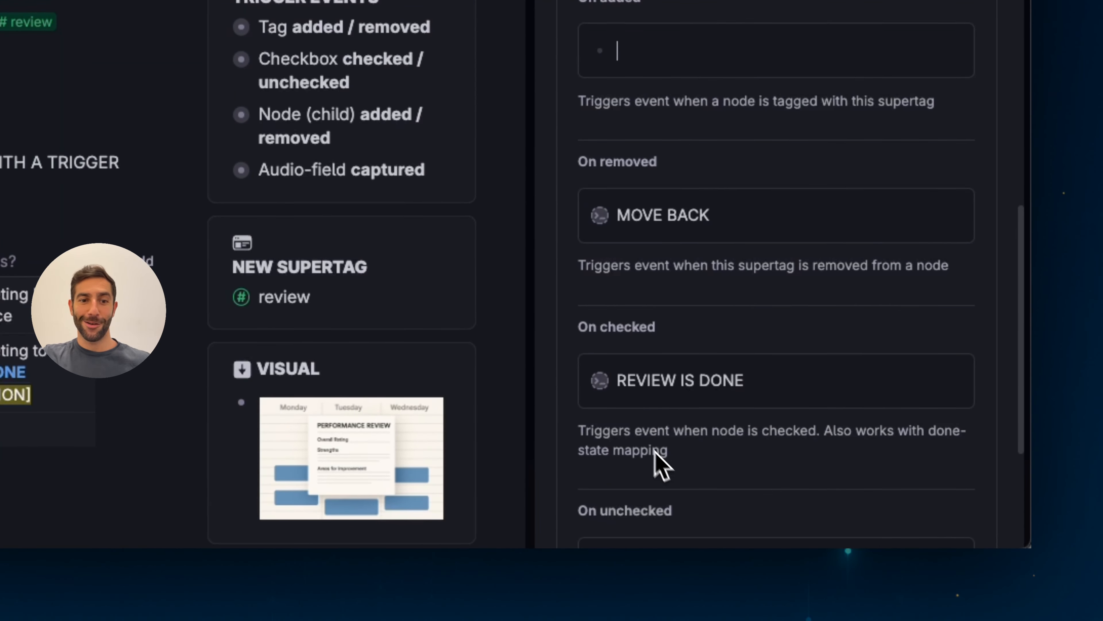
{"action": "scroll", "coordinate": [671, 468], "scroll_direction": "down", "scroll_amount": 1}
{"action": "scroll", "coordinate": [680, 475], "scroll_direction": "down", "scroll_amount": 1}
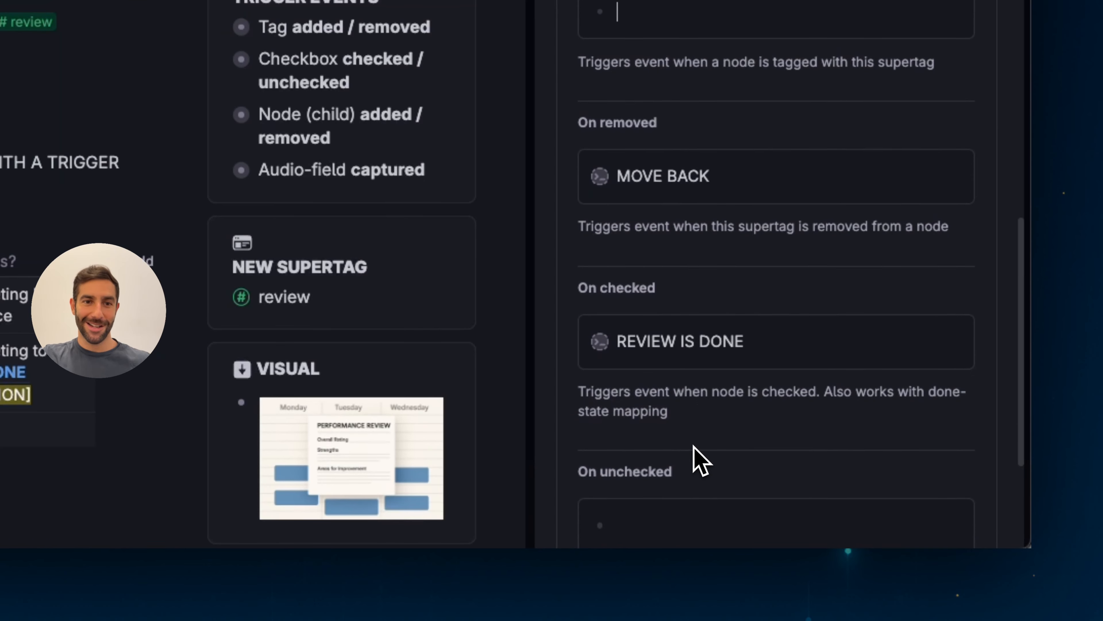
{"action": "left_click", "coordinate": [691, 180]}
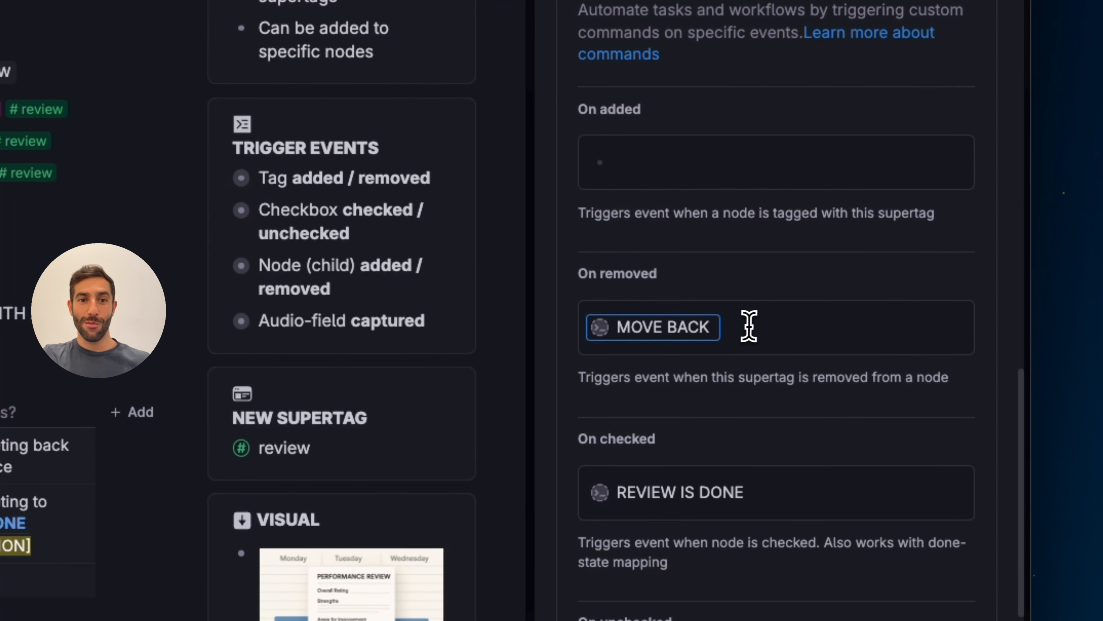
{"action": "left_click", "coordinate": [752, 175]}
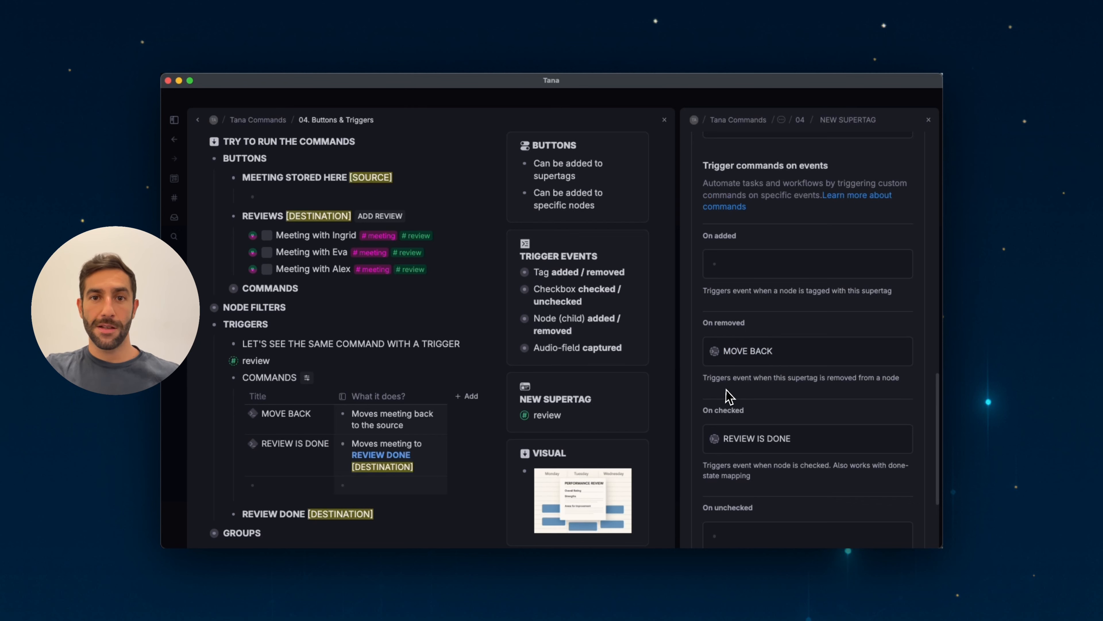
Remove the review tag from the first meeting under REVIEWS [DESTINATION] to test the On removed trigger.
{"action": "left_click", "coordinate": [339, 239]}
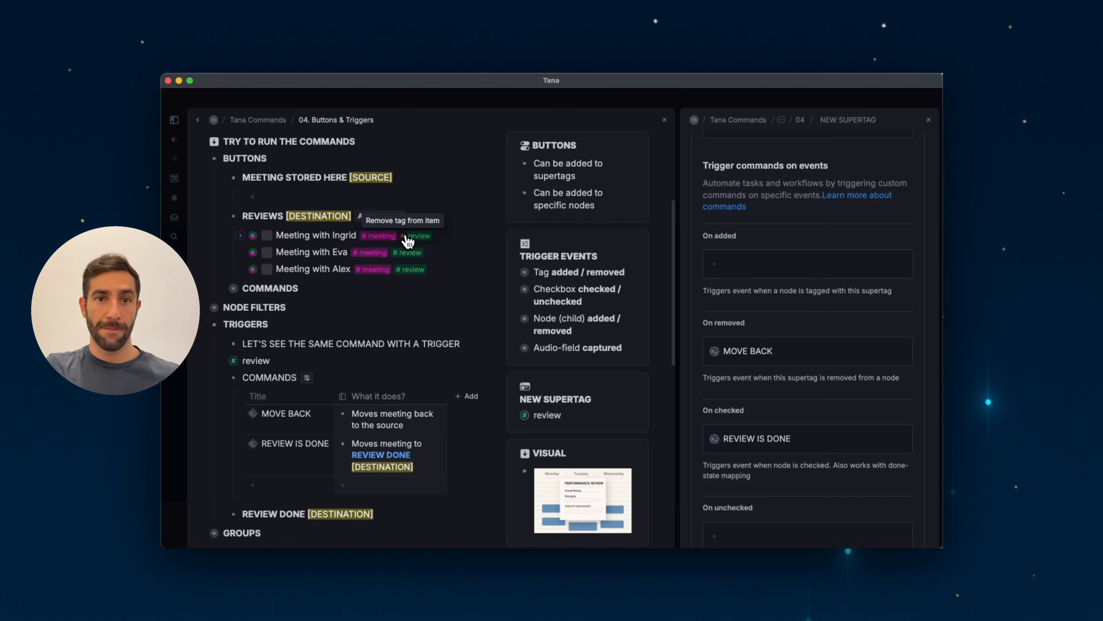
{"action": "left_click", "coordinate": [404, 236]}
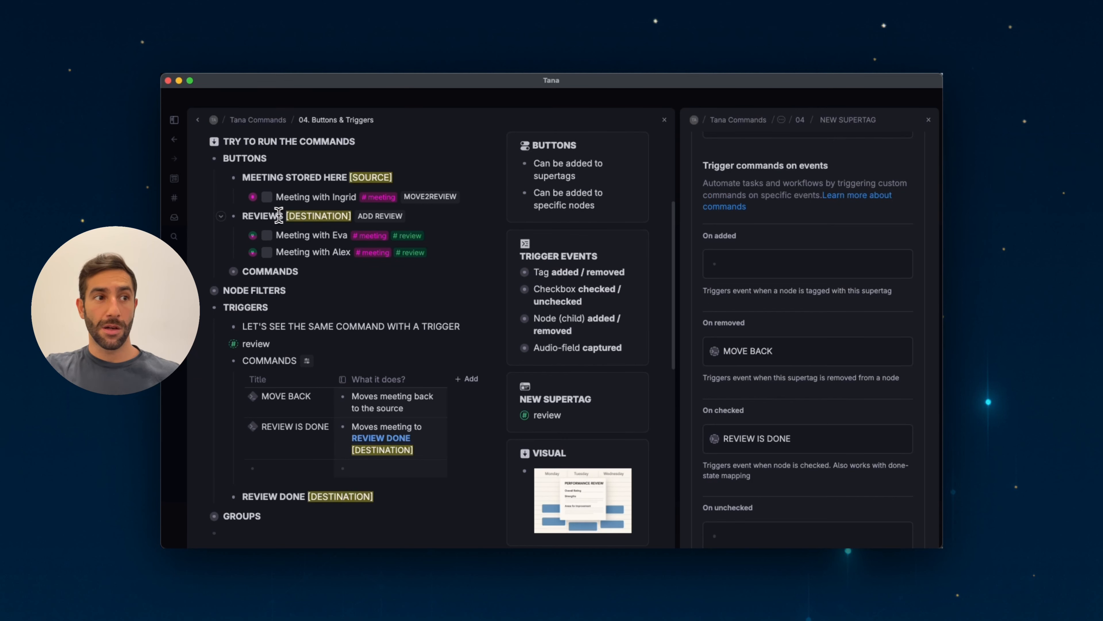
{"action": "left_click_drag", "start_coordinate": [262, 215], "coordinate": [267, 239]}
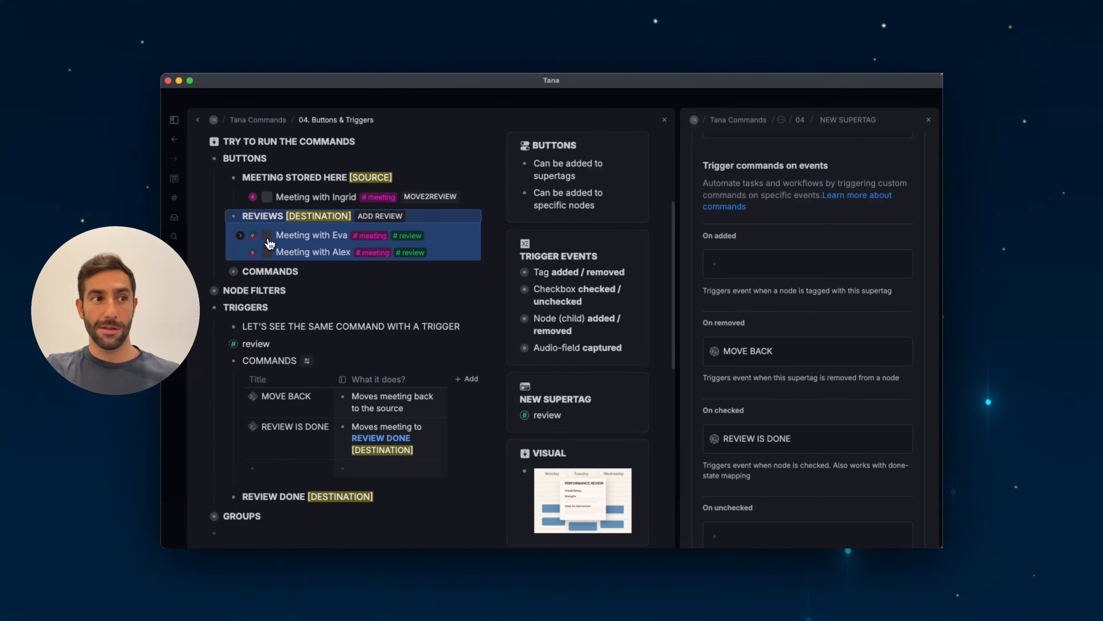
{"action": "left_click", "coordinate": [281, 215]}
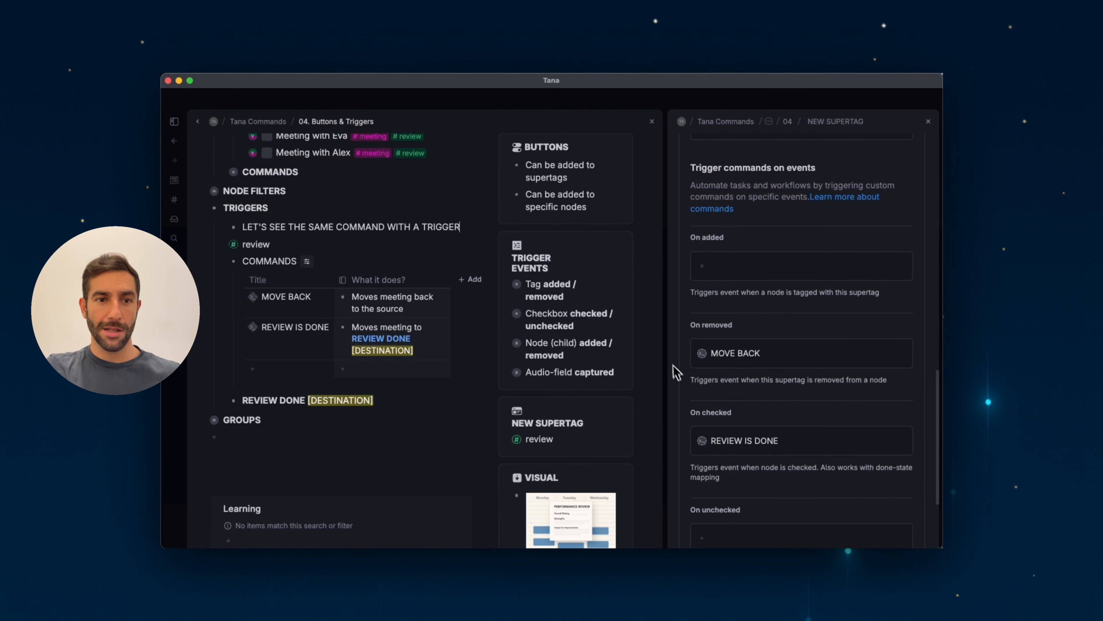
Widen the review supertag's configuration pane, then expand REVIEW IS DONE and examine its Move node configuration and target.
{"action": "left_click_drag", "start_coordinate": [666, 350], "coordinate": [561, 338]}
{"action": "scroll", "coordinate": [243, 296], "scroll_direction": "up", "scroll_amount": 3}
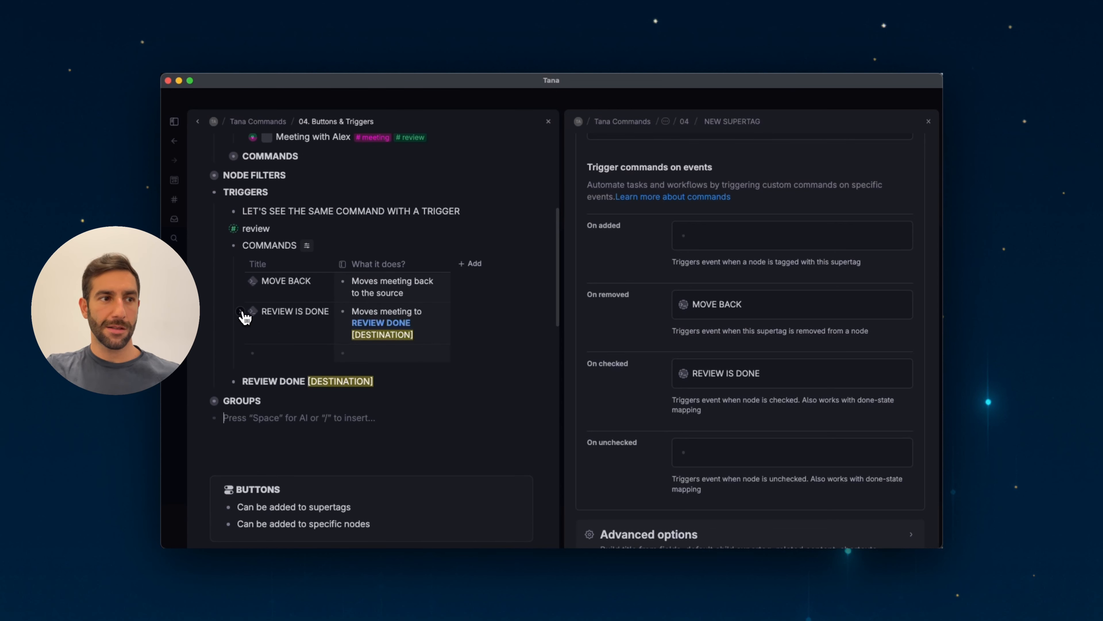
{"action": "left_click", "coordinate": [240, 311]}
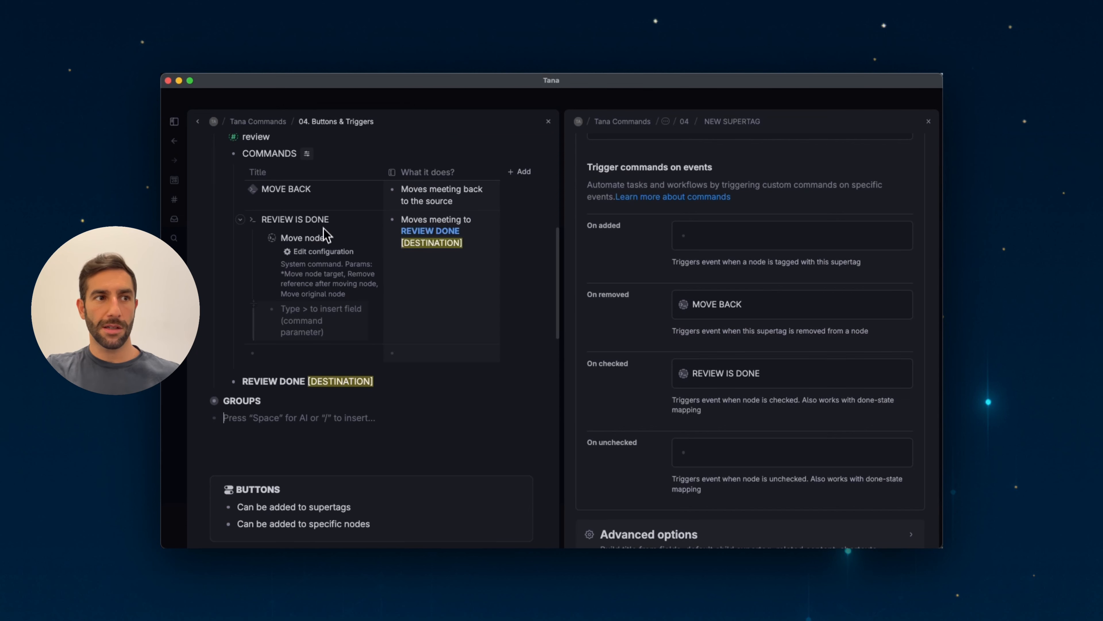
{"action": "left_click", "coordinate": [333, 251]}
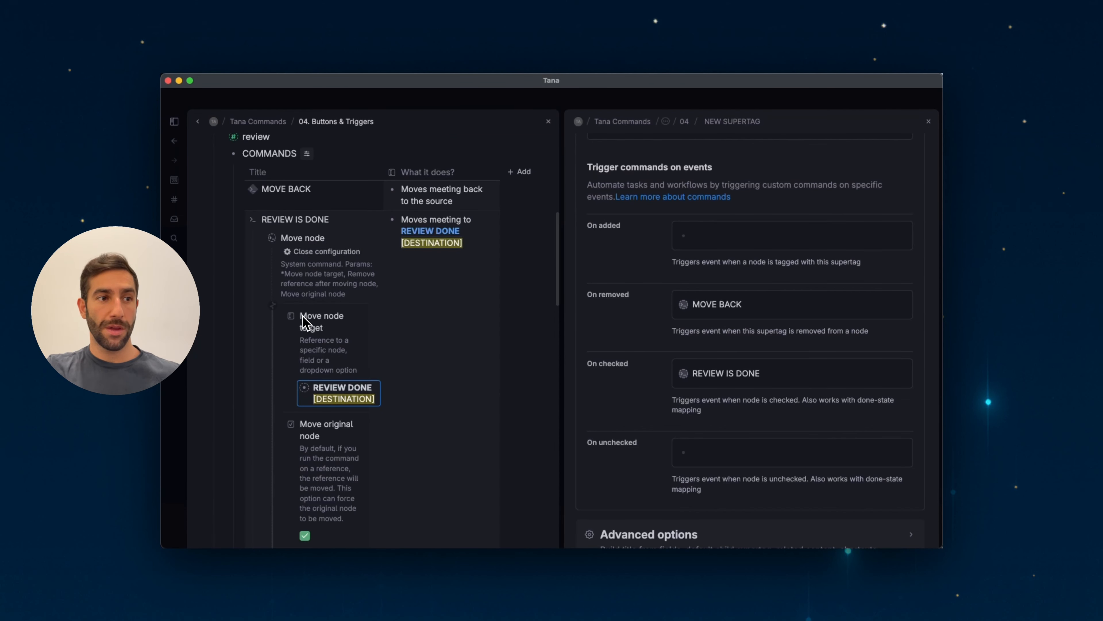
{"action": "key", "text": "Escape"}
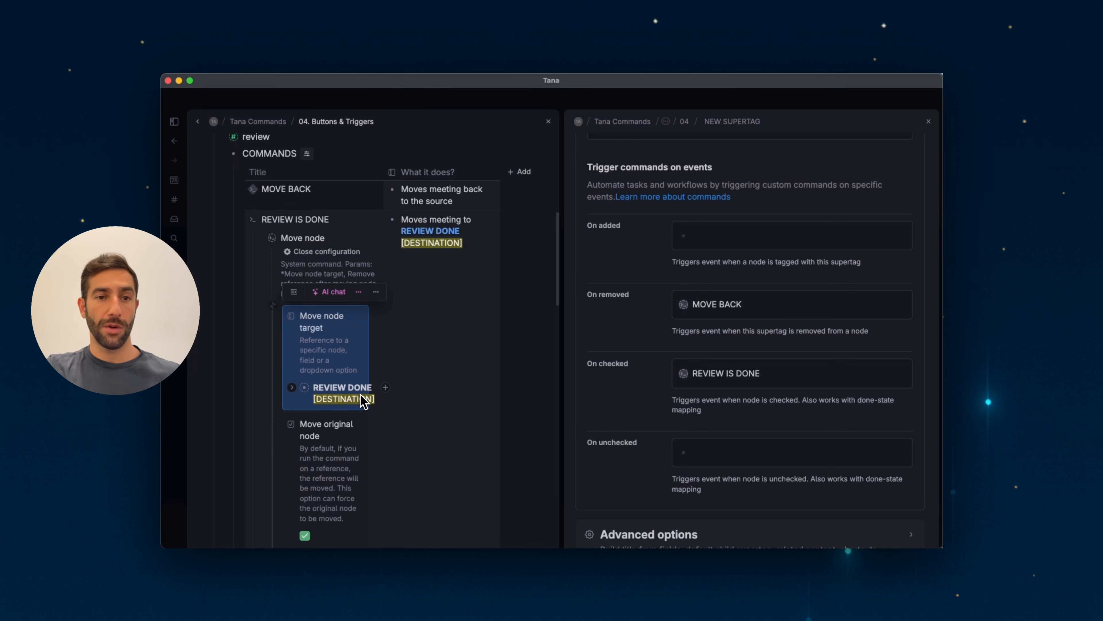
{"action": "key", "text": "Escape"}
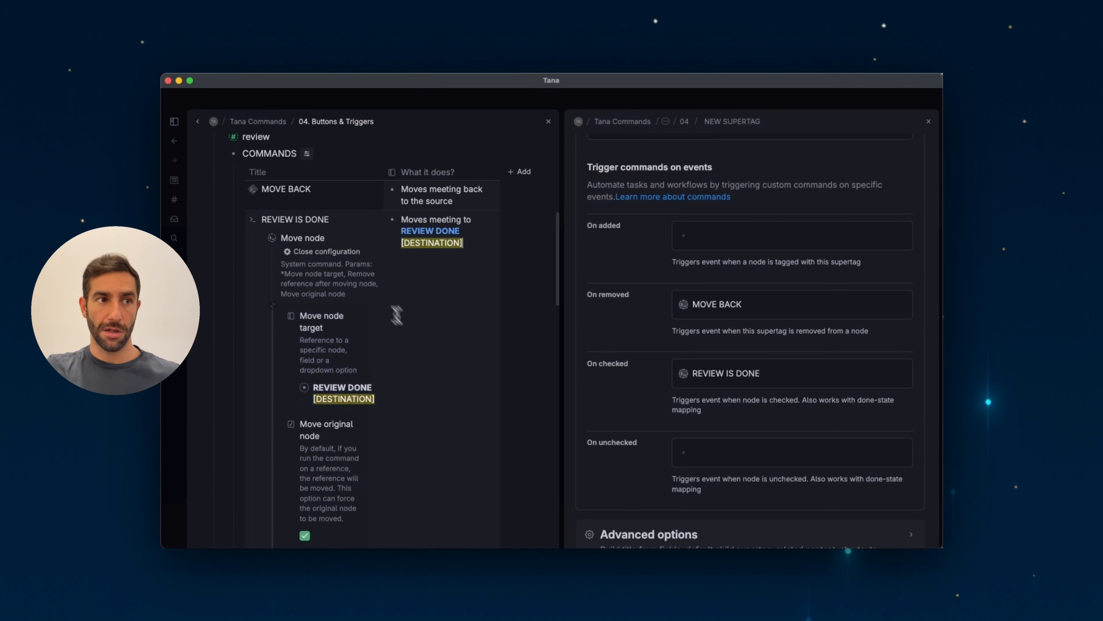
{"action": "left_click", "coordinate": [319, 252]}
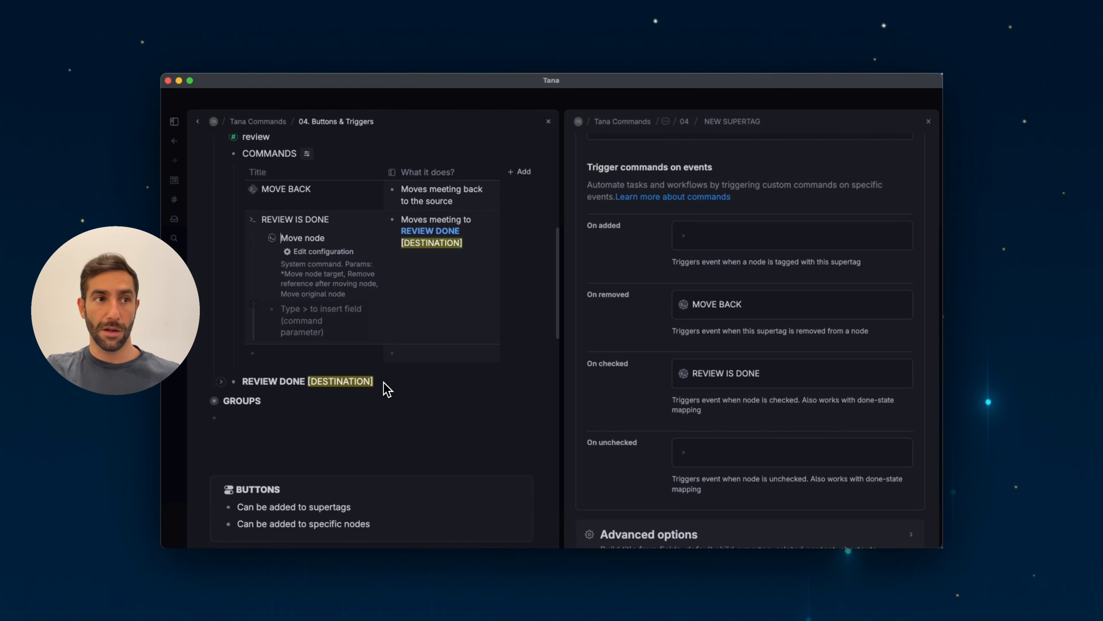
Check off both meetings under REVIEWS [DESTINATION] to test the On checked trigger, and expand REVIEW DONE [DESTINATION].
{"action": "scroll", "coordinate": [325, 302], "scroll_direction": "up", "scroll_amount": 3}
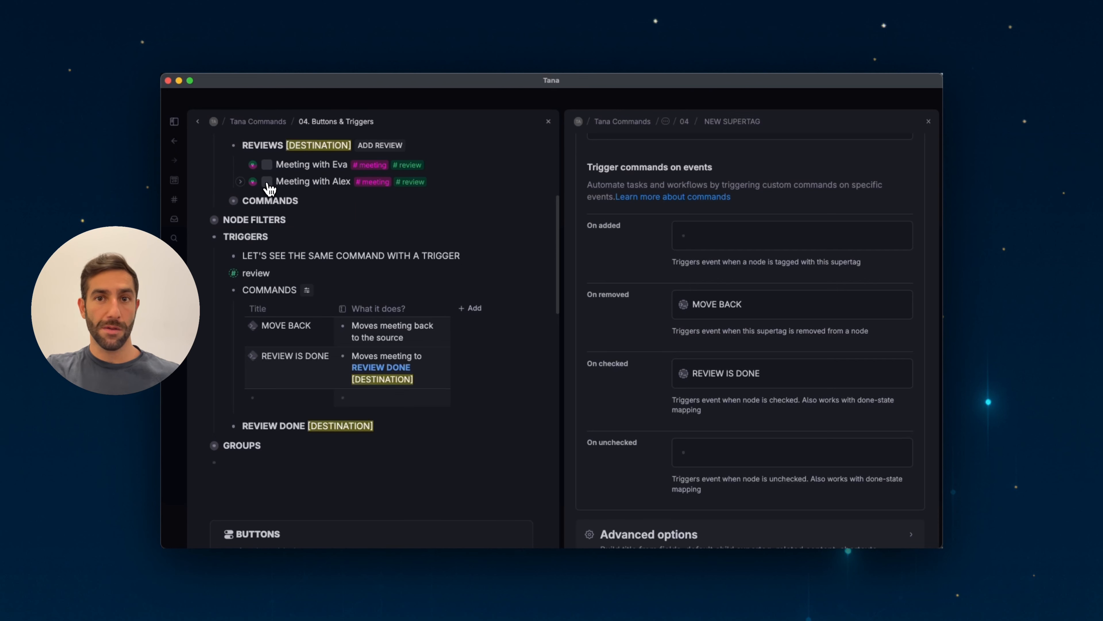
{"action": "left_click", "coordinate": [266, 181]}
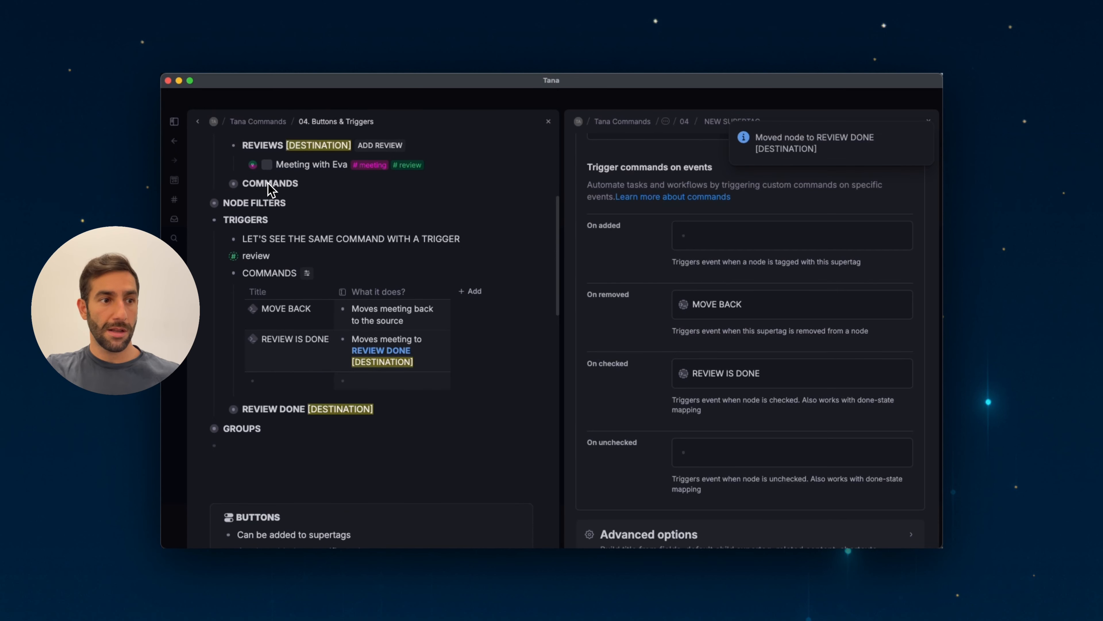
{"action": "left_click", "coordinate": [222, 410]}
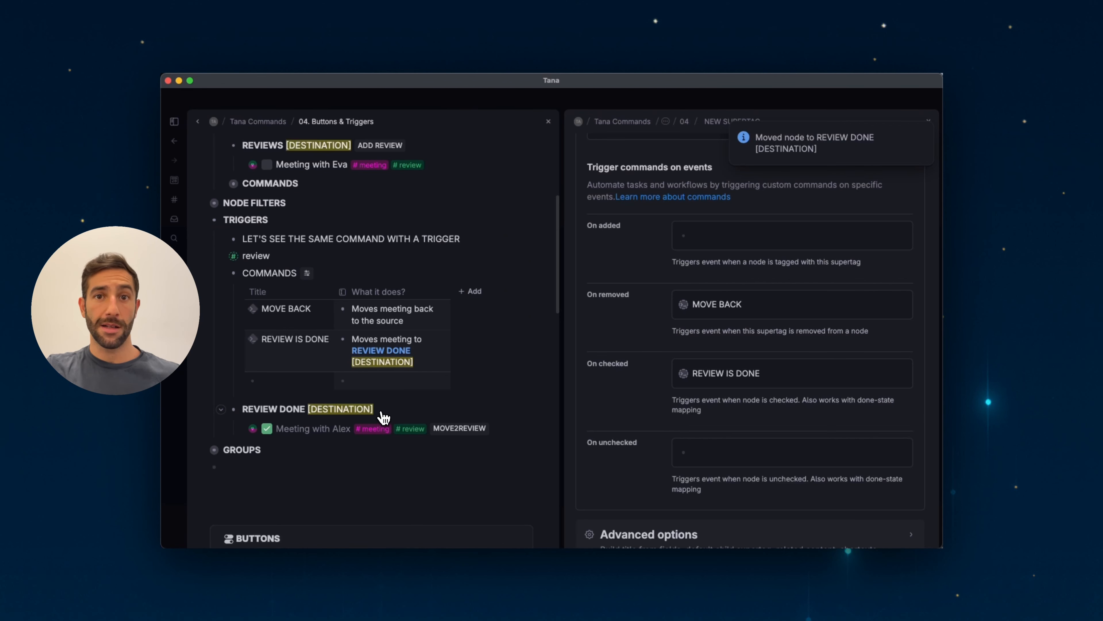
{"action": "left_click", "coordinate": [267, 164]}
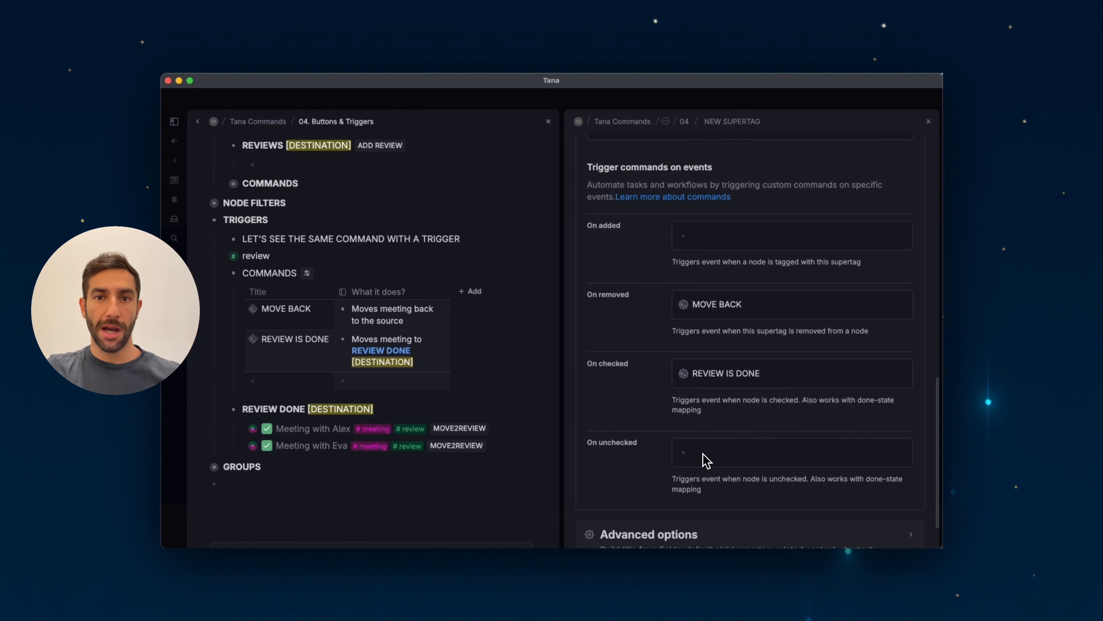
Uncheck both meetings under REVIEW DONE [DESTINATION], re-check the first one to retest the trigger, and dismiss the notification.
{"action": "left_click", "coordinate": [267, 429]}
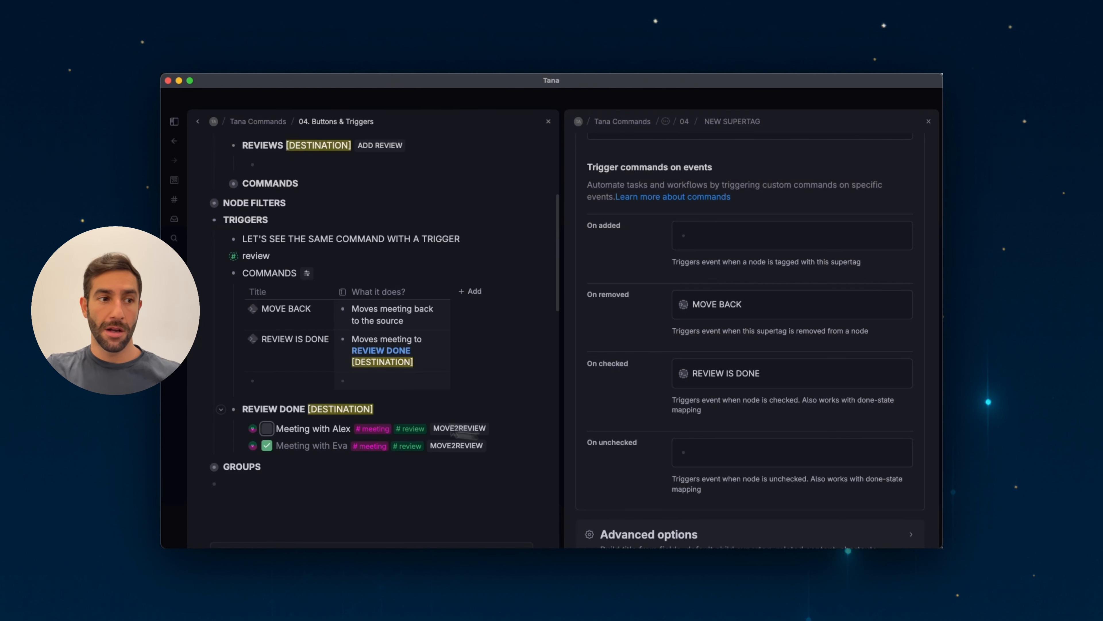
{"action": "left_click", "coordinate": [267, 446]}
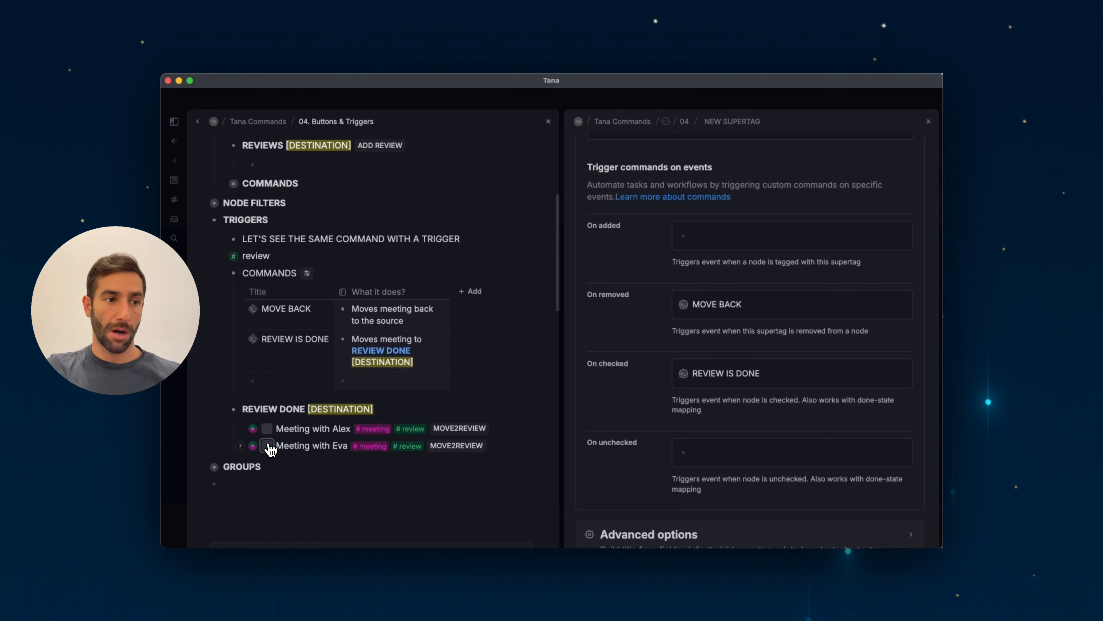
{"action": "left_click", "coordinate": [267, 429]}
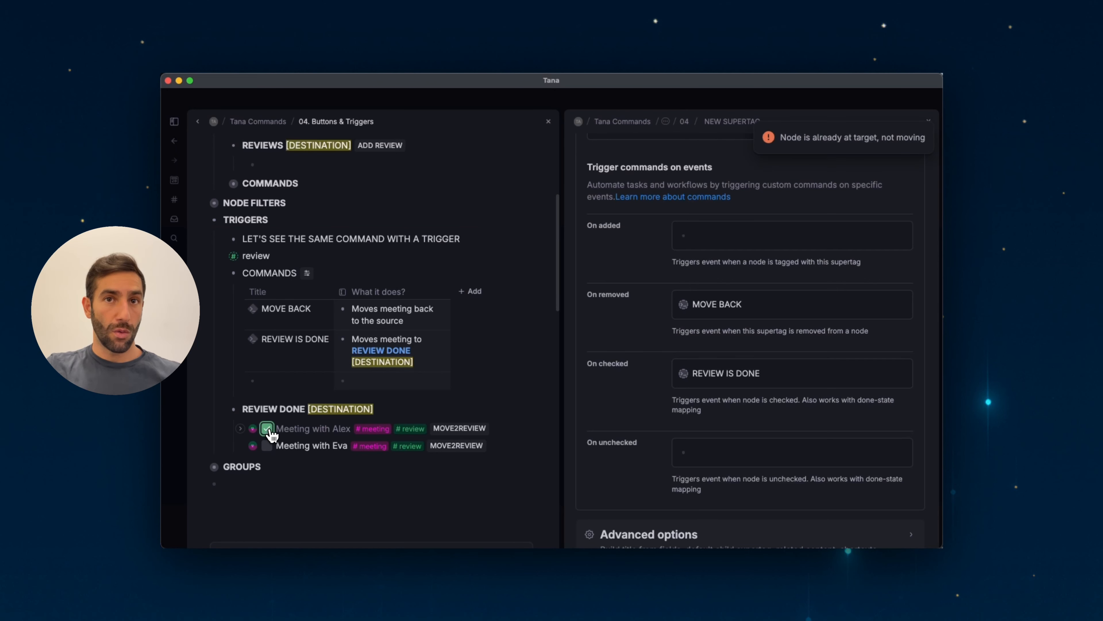
{"action": "mouse_move", "coordinate": [825, 142]}
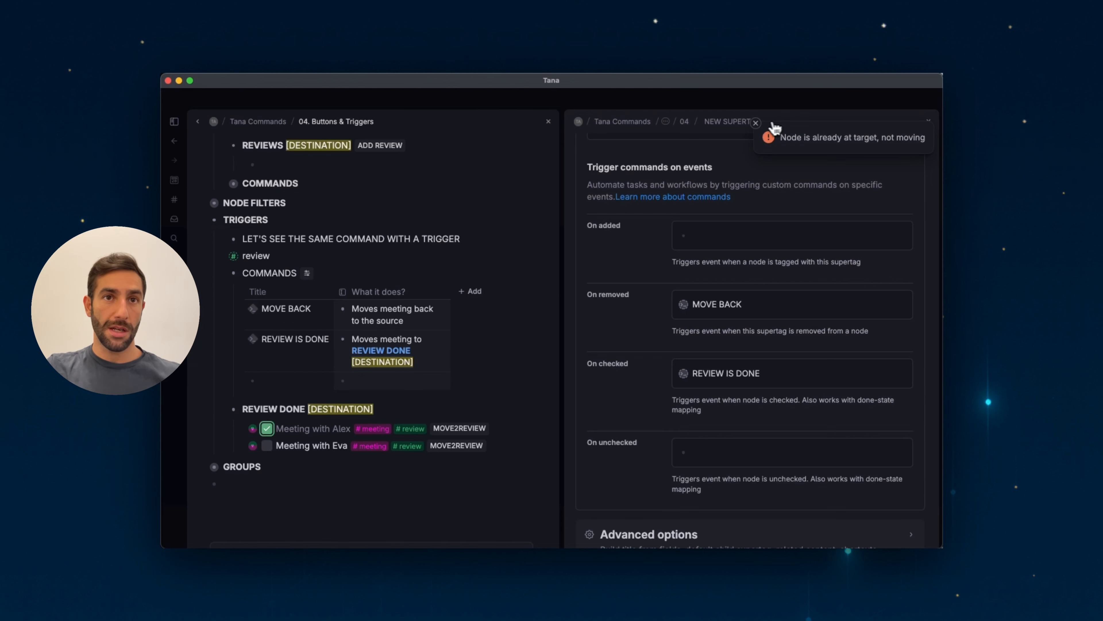
{"action": "left_click", "coordinate": [757, 123]}
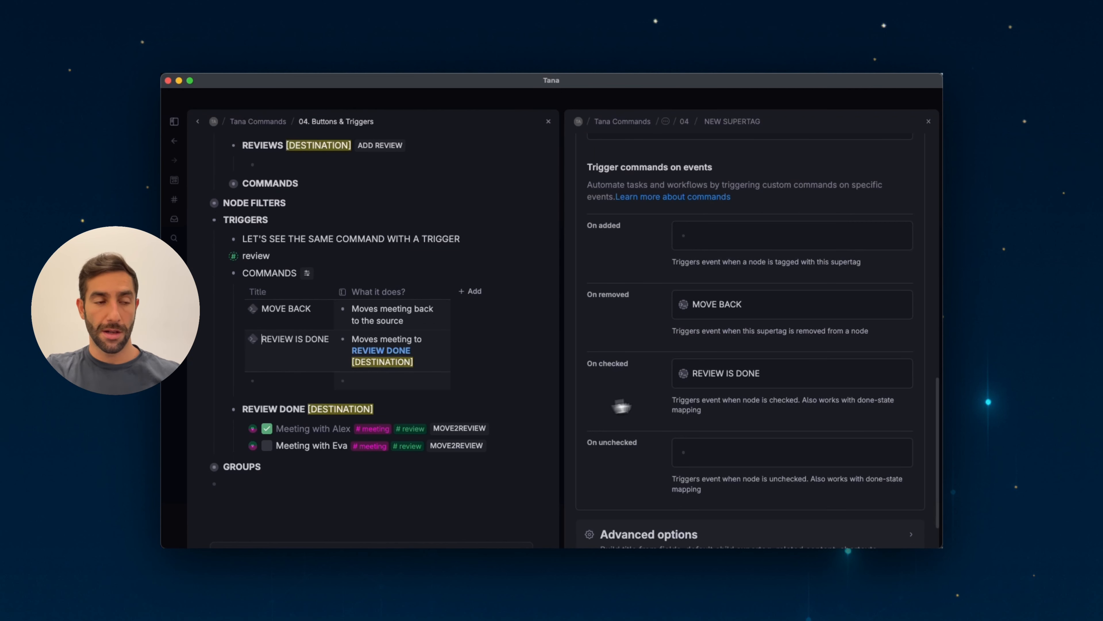
Expand REVIEW IS DONE under On checked and add a Node filter parameter below its Move node command.
{"action": "left_click", "coordinate": [672, 373]}
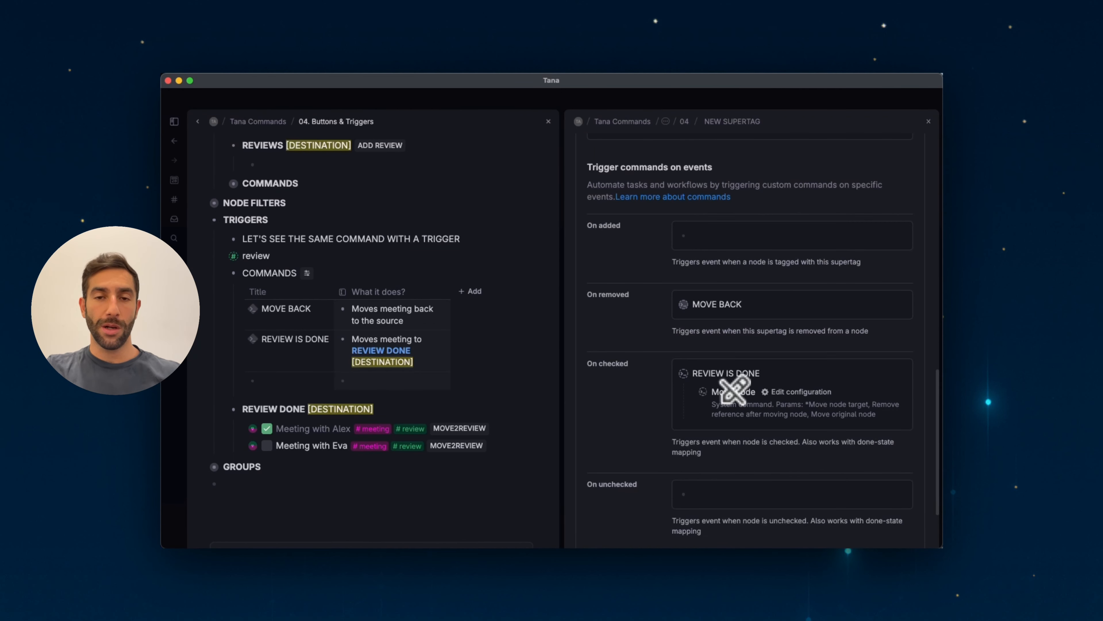
{"action": "left_click", "coordinate": [735, 391]}
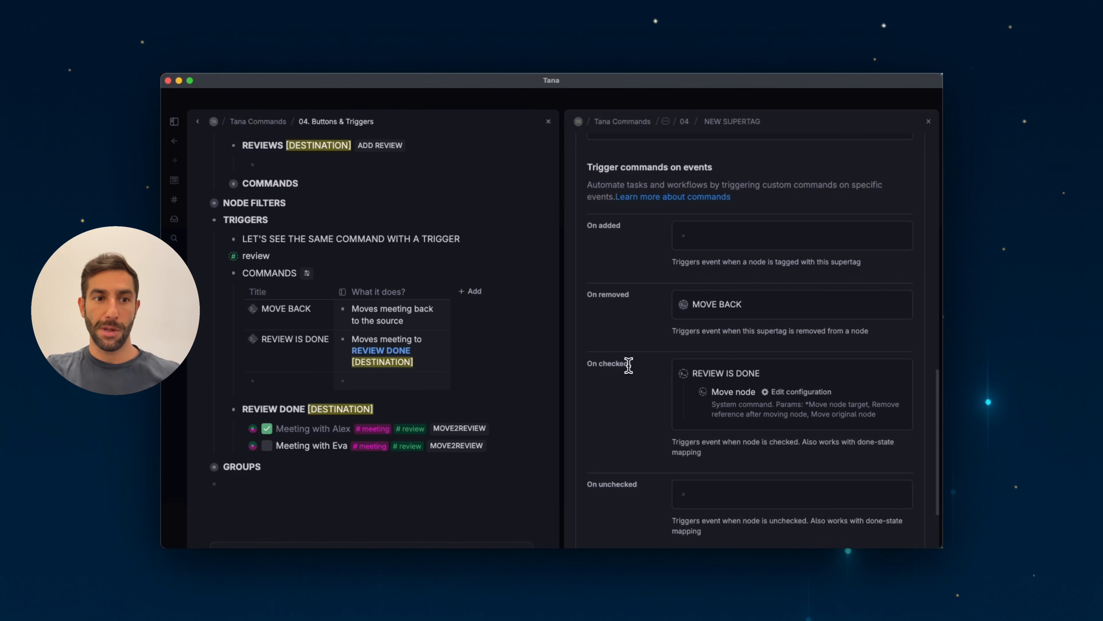
{"action": "scroll", "coordinate": [687, 171], "scroll_direction": "up", "scroll_amount": 5}
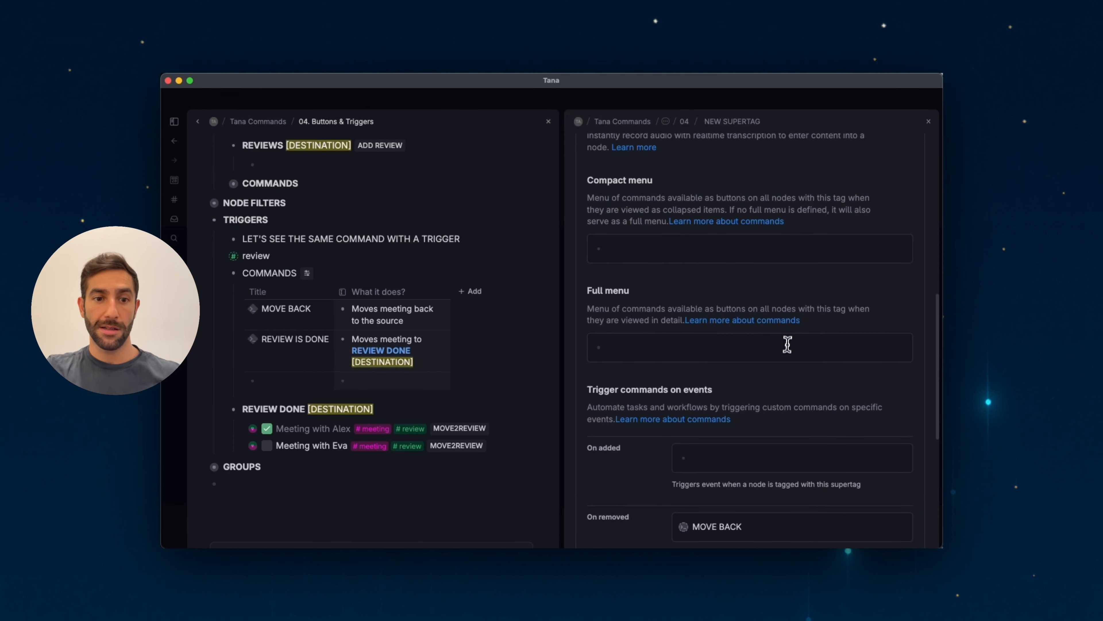
{"action": "scroll", "coordinate": [787, 344], "scroll_direction": "down", "scroll_amount": 5}
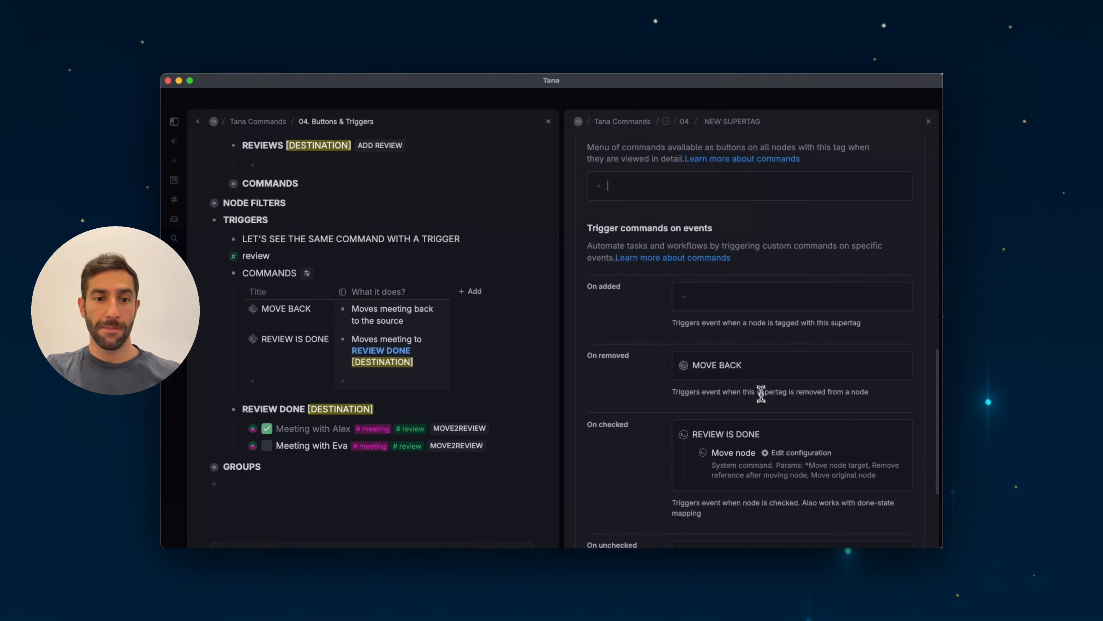
{"action": "left_click", "coordinate": [756, 445]}
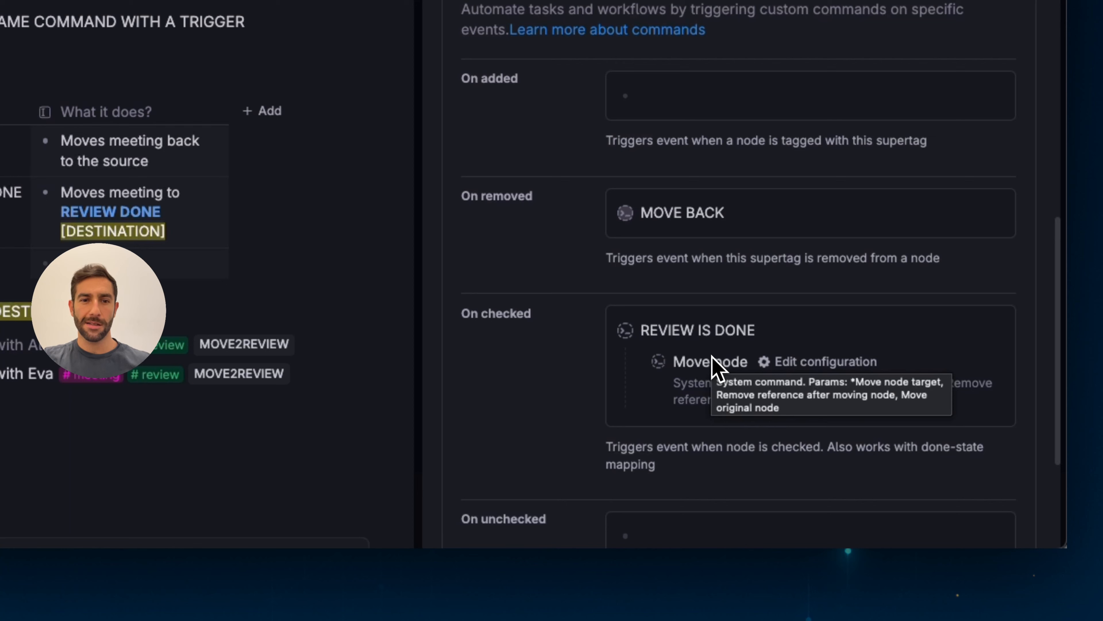
{"action": "key", "text": "Return"}
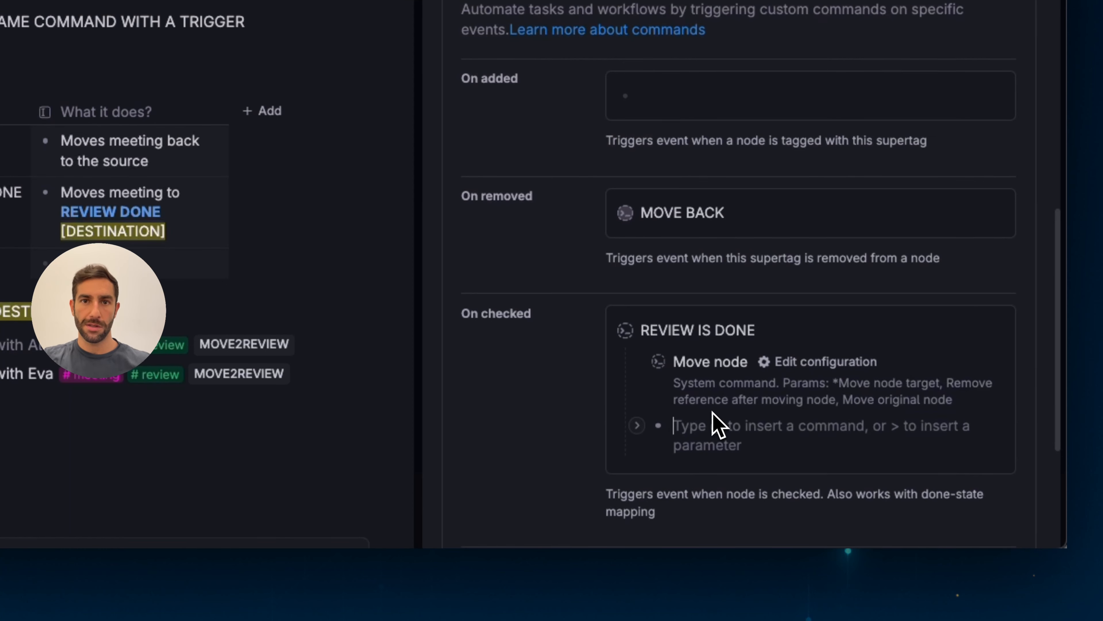
{"action": "type", "text": ">"}
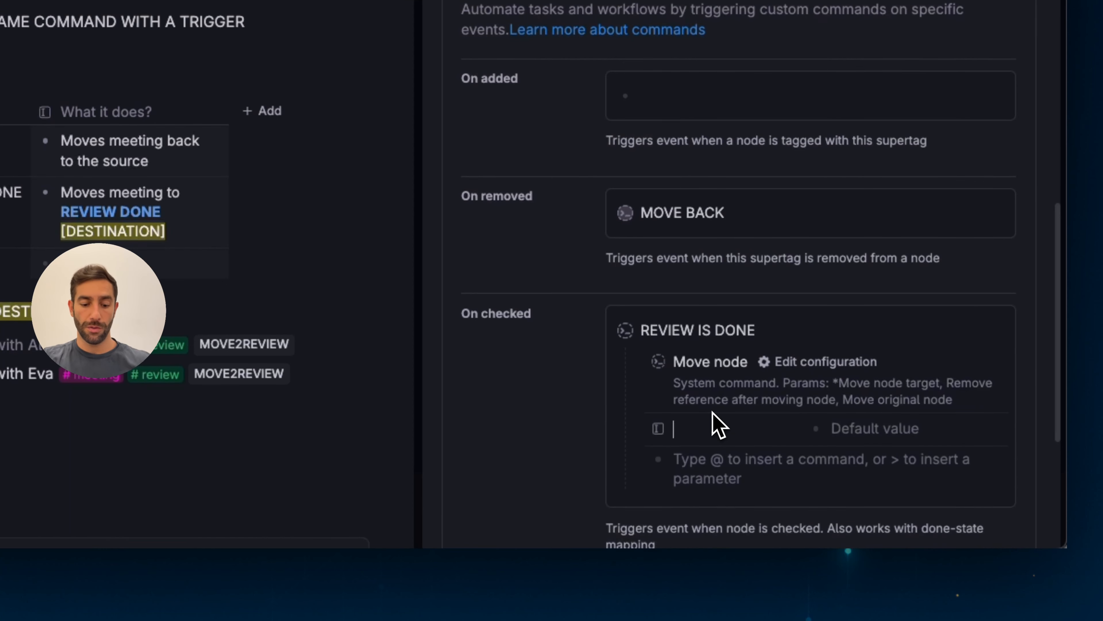
{"action": "type", "text": "node"}
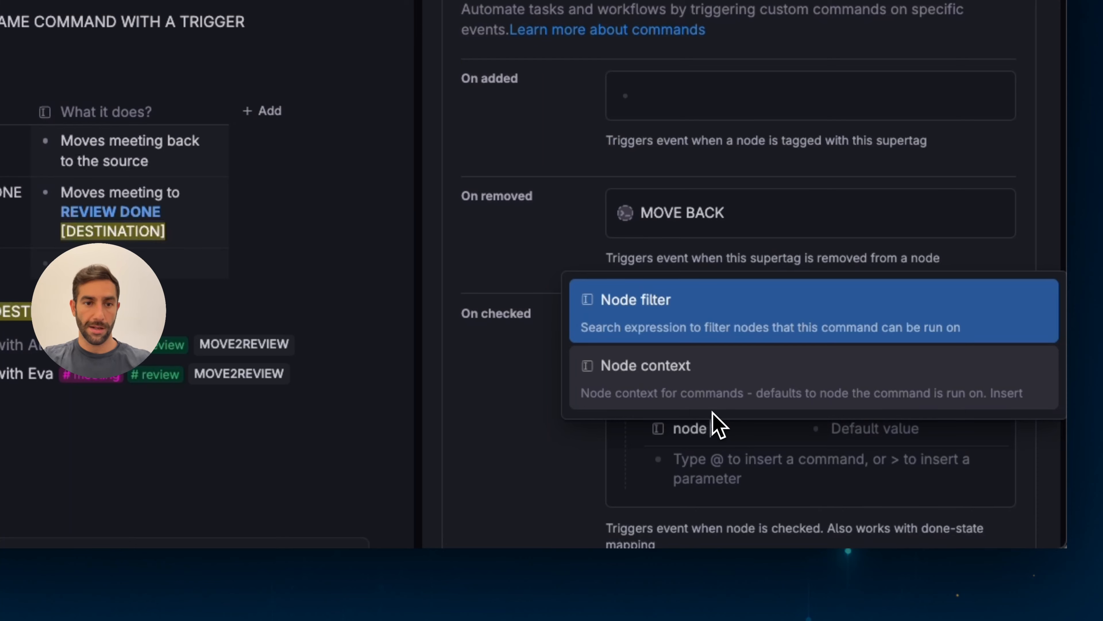
{"action": "key", "text": "Return"}
{"action": "scroll", "coordinate": [828, 456], "scroll_direction": "down", "scroll_amount": 1}
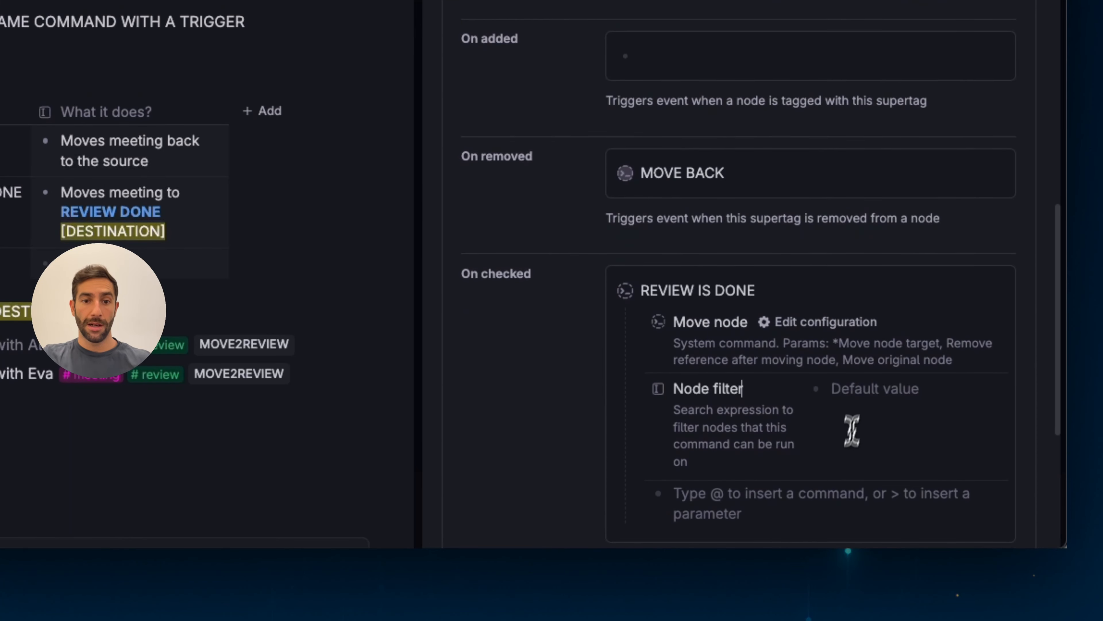
Set the Node filter of REVIEW IS DONE to NOT with a reference to REVIEW DONE [DESTINATION].
{"action": "left_click", "coordinate": [864, 391]}
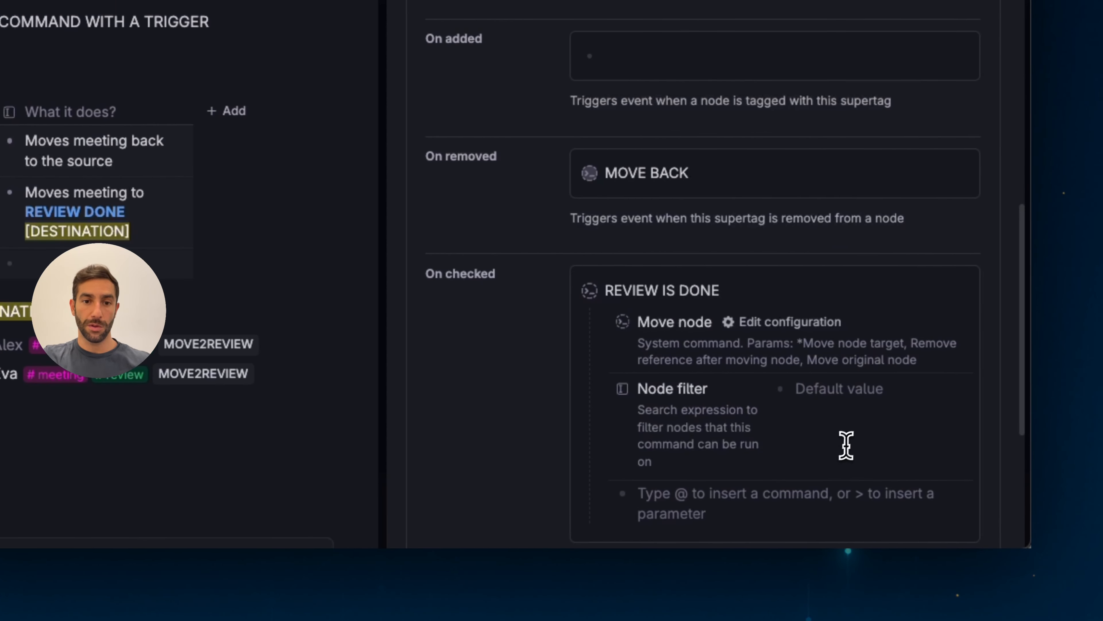
{"action": "left_click", "coordinate": [855, 430]}
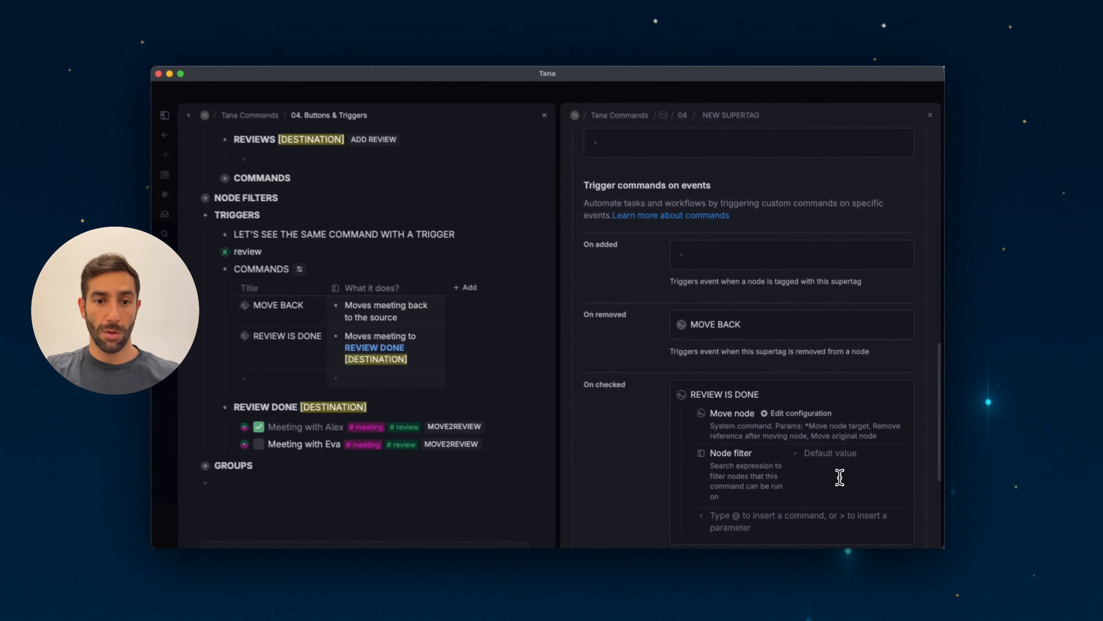
{"action": "key", "text": "super+Down"}
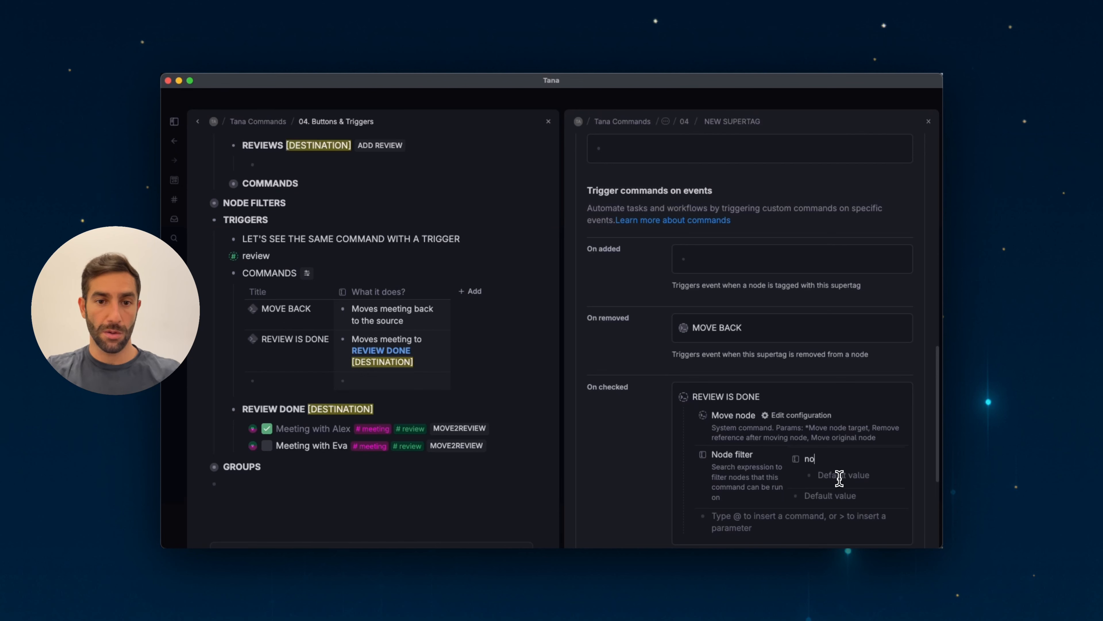
{"action": "type", "text": "no"}
{"action": "left_click", "coordinate": [734, 217]}
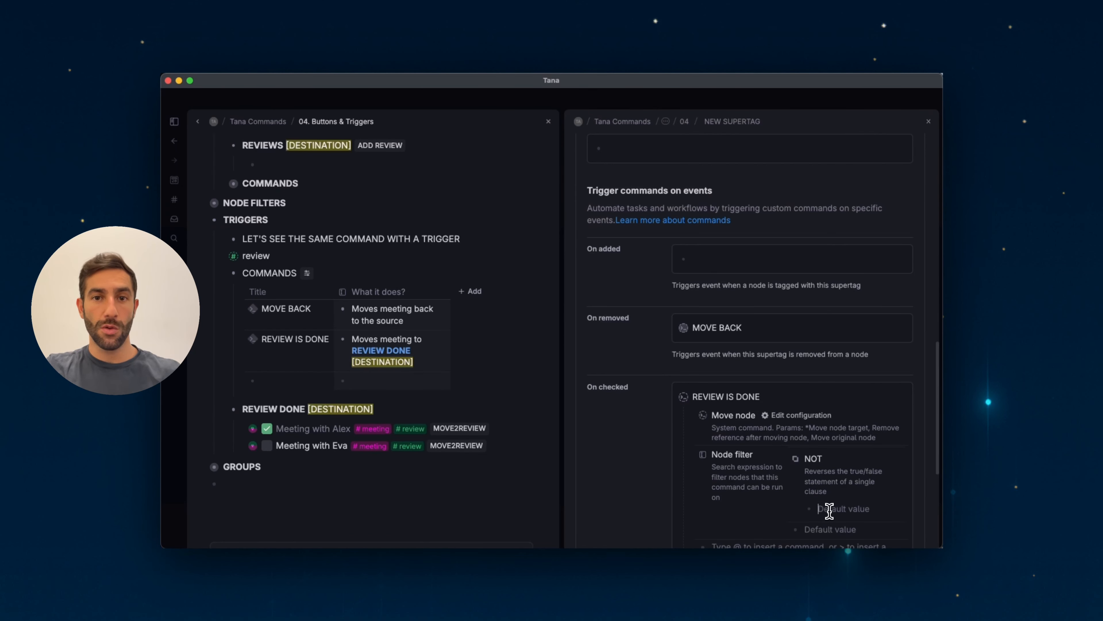
{"action": "key", "text": "super+v"}
{"action": "scroll", "coordinate": [826, 508], "scroll_direction": "down", "scroll_amount": 1}
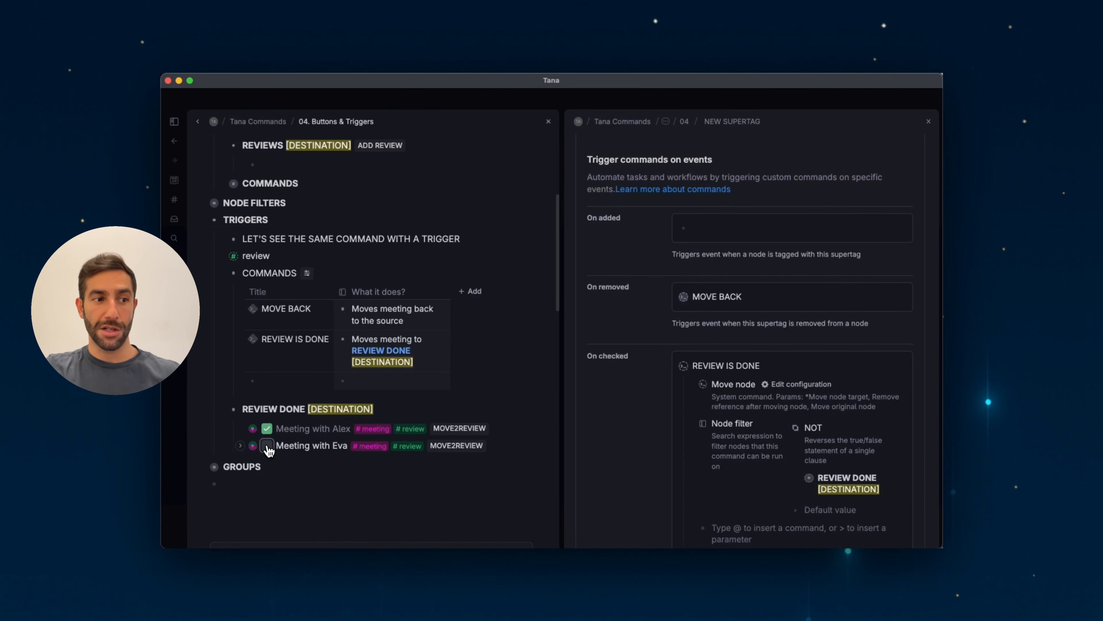
Check the second meeting under REVIEW DONE [DESTINATION] to test the filter, and collapse REVIEW IS DONE under On checked.
{"action": "left_click", "coordinate": [266, 445]}
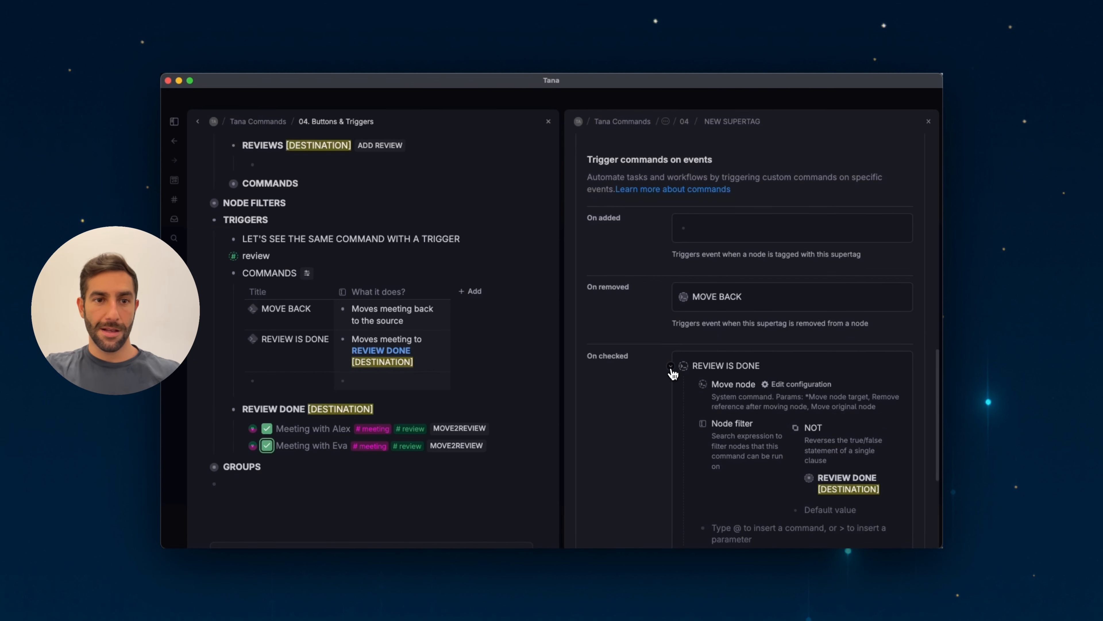
{"action": "left_click", "coordinate": [671, 366]}
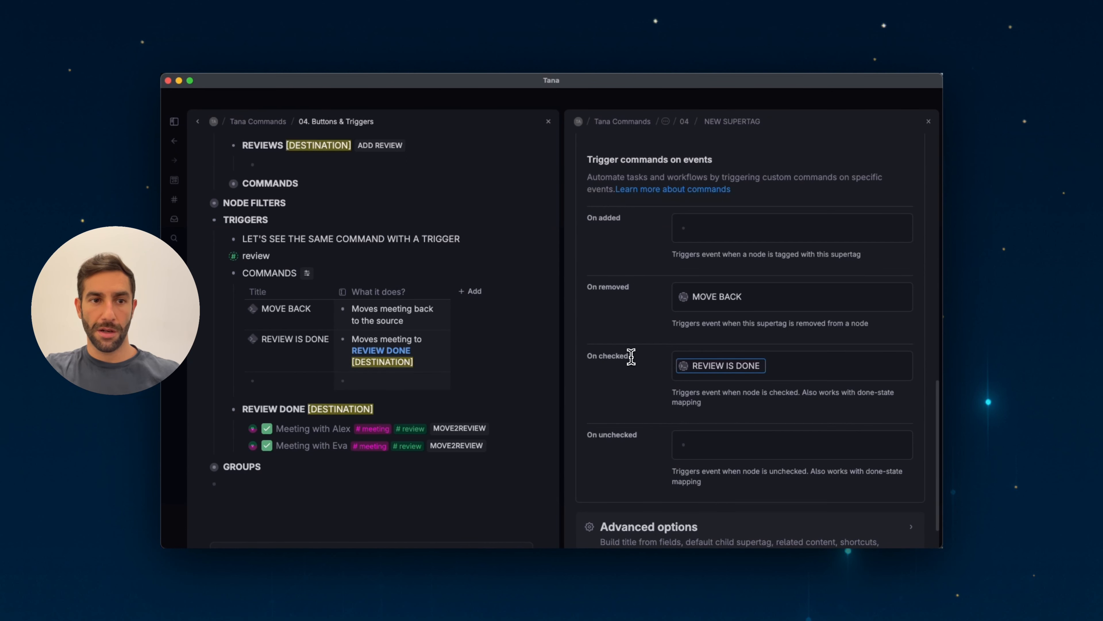
Expand REVIEW IS DONE under On checked and examine its Node filter setting.
{"action": "left_click_drag", "start_coordinate": [630, 356], "coordinate": [608, 355]}
{"action": "left_click", "coordinate": [613, 359]}
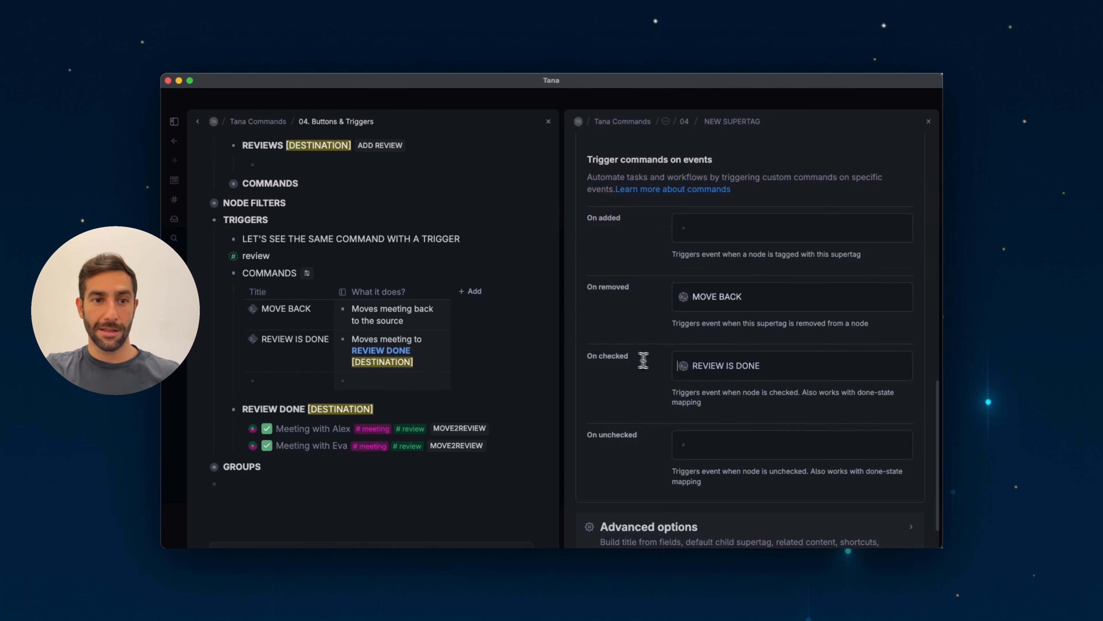
{"action": "left_click", "coordinate": [671, 368]}
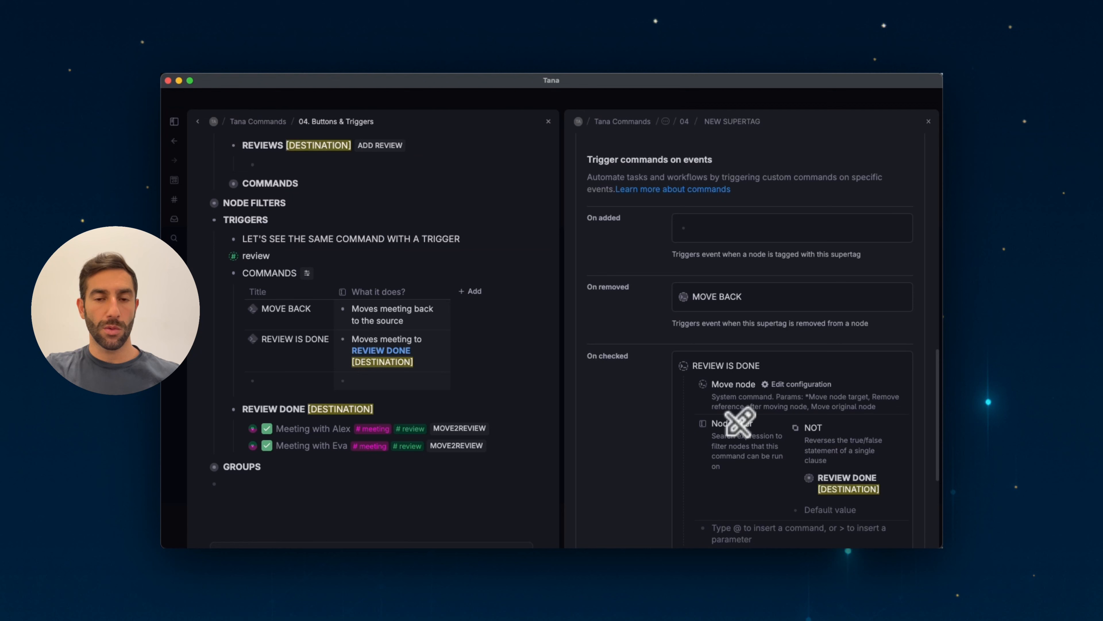
{"action": "left_click", "coordinate": [721, 423]}
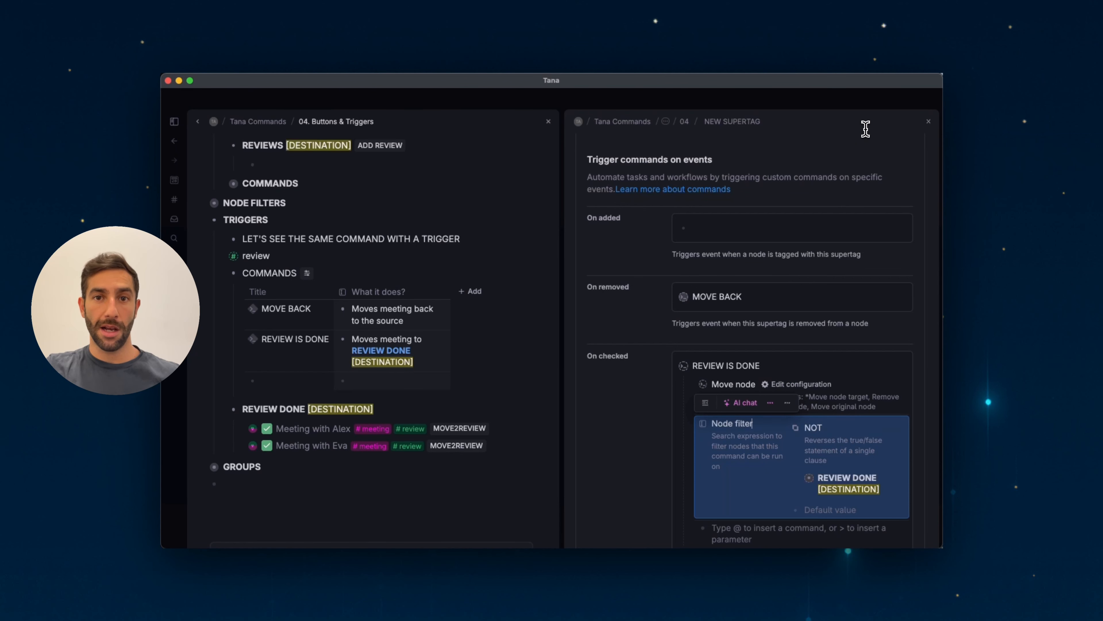
Uncheck and re-check the second meeting under REVIEW DONE [DESTINATION] twice to test the node filter.
{"action": "left_click", "coordinate": [320, 446]}
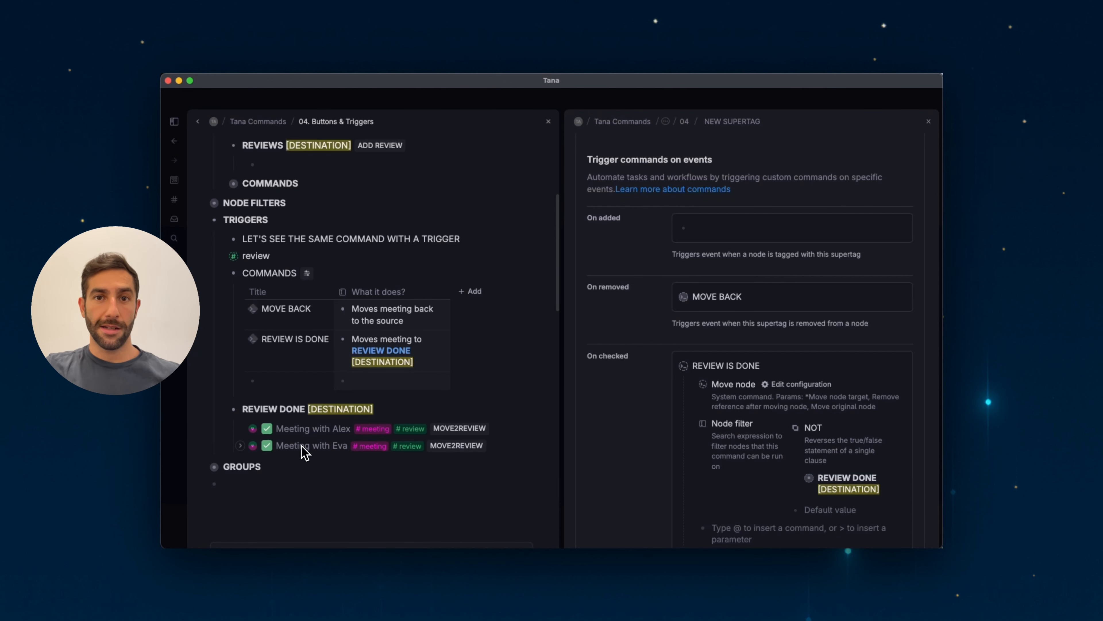
{"action": "left_click", "coordinate": [266, 445]}
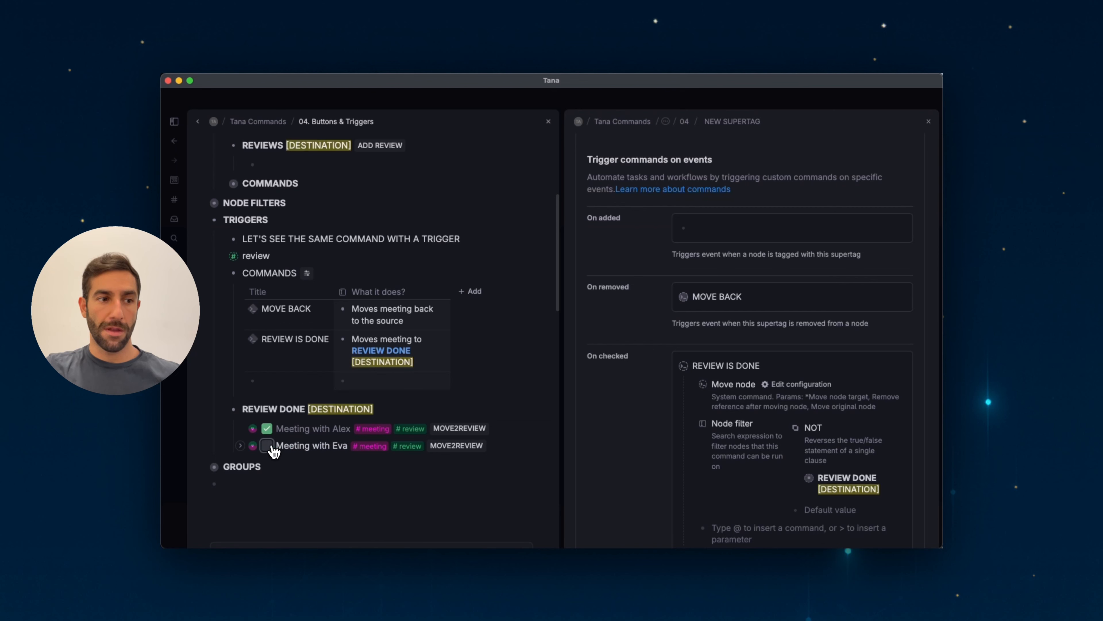
{"action": "left_click", "coordinate": [267, 446]}
{"action": "left_click", "coordinate": [266, 446]}
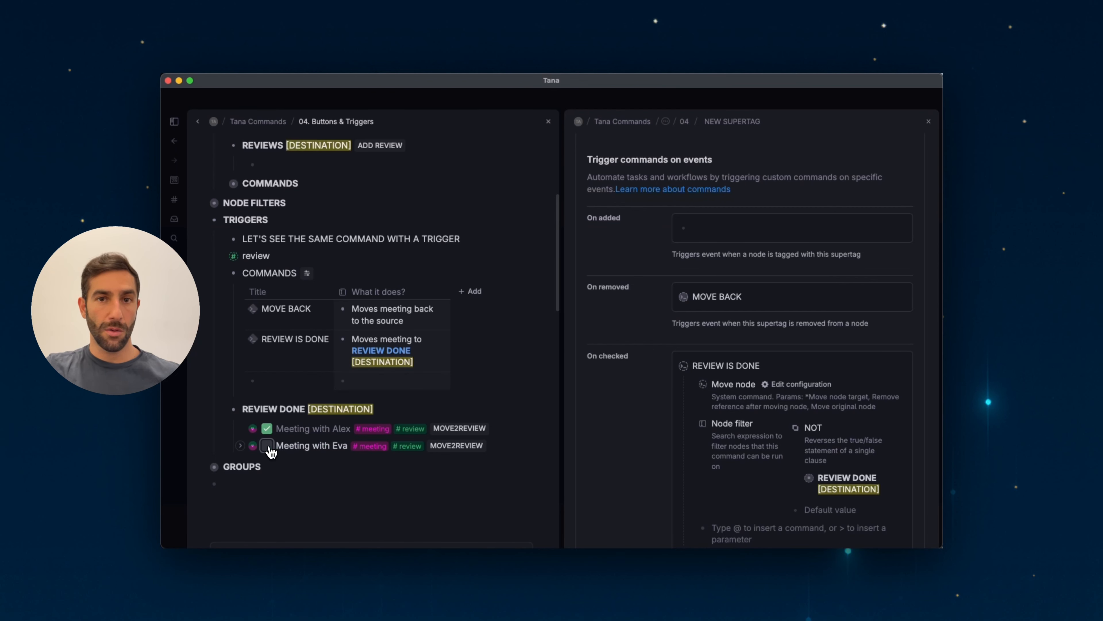
{"action": "left_click", "coordinate": [268, 446]}
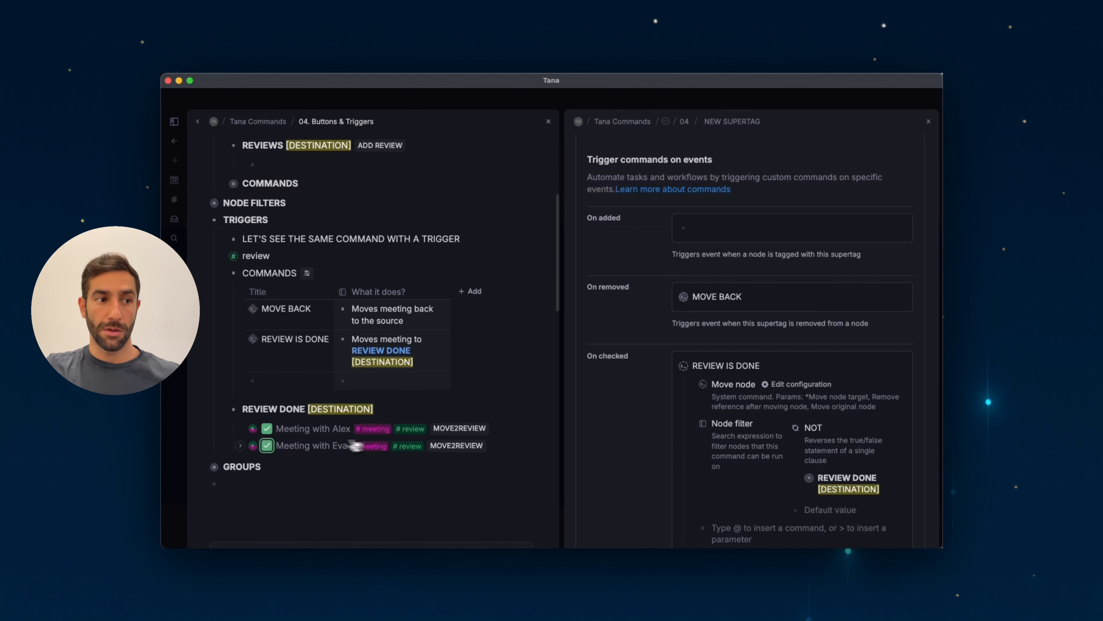
Uncheck the second meeting, move it under REVIEWS [DESTINATION], and check it there to fire the On checked trigger.
{"action": "left_click", "coordinate": [267, 446]}
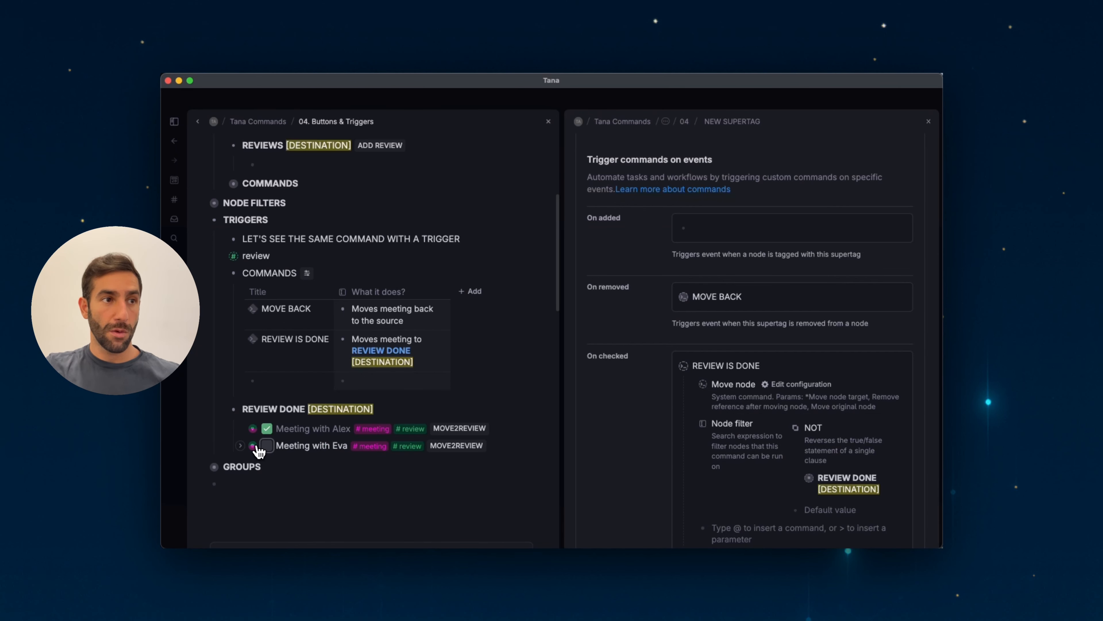
{"action": "left_click_drag", "start_coordinate": [257, 446], "coordinate": [299, 168]}
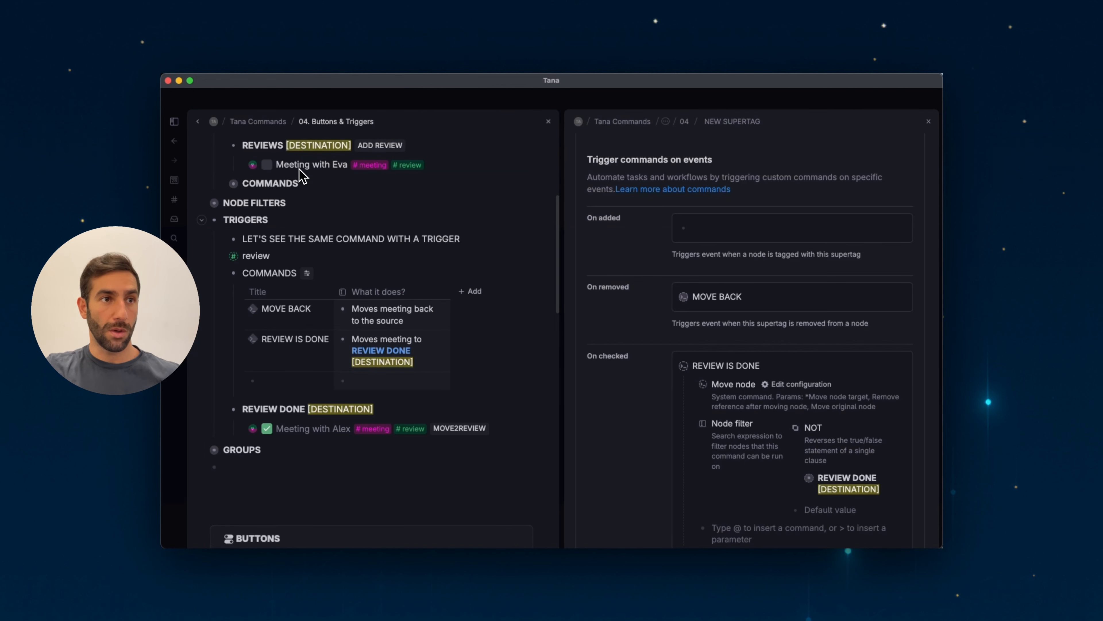
{"action": "scroll", "coordinate": [297, 171], "scroll_direction": "up", "scroll_amount": 1}
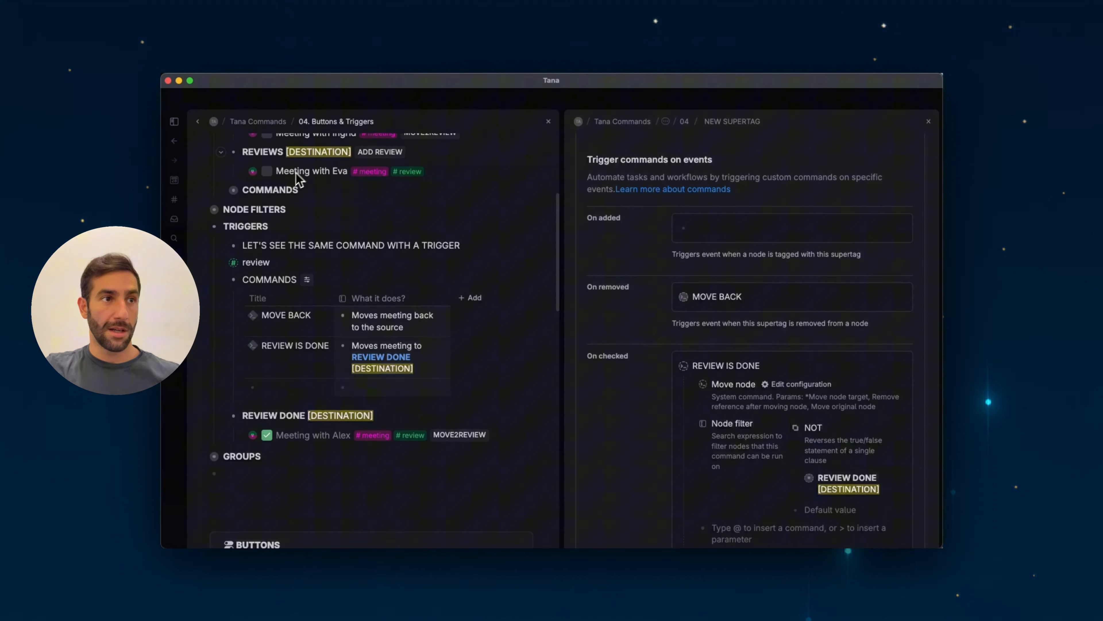
{"action": "left_click", "coordinate": [267, 172]}
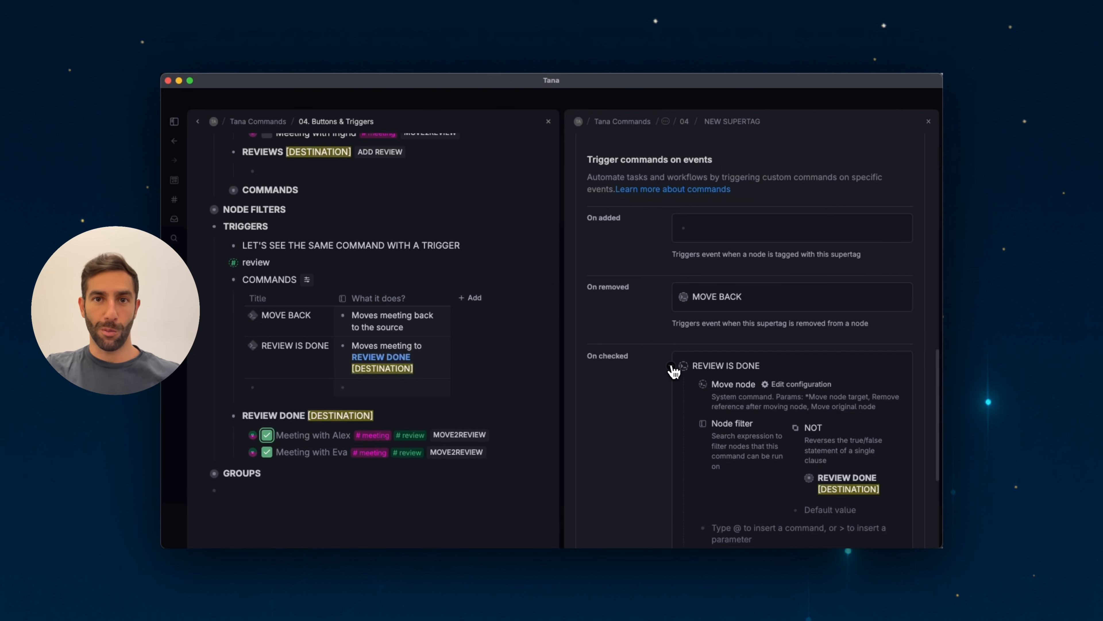
Collapse REVIEW IS DONE under On checked, then uncheck the second meeting and move it back under REVIEWS [DESTINATION].
{"action": "left_click", "coordinate": [671, 369]}
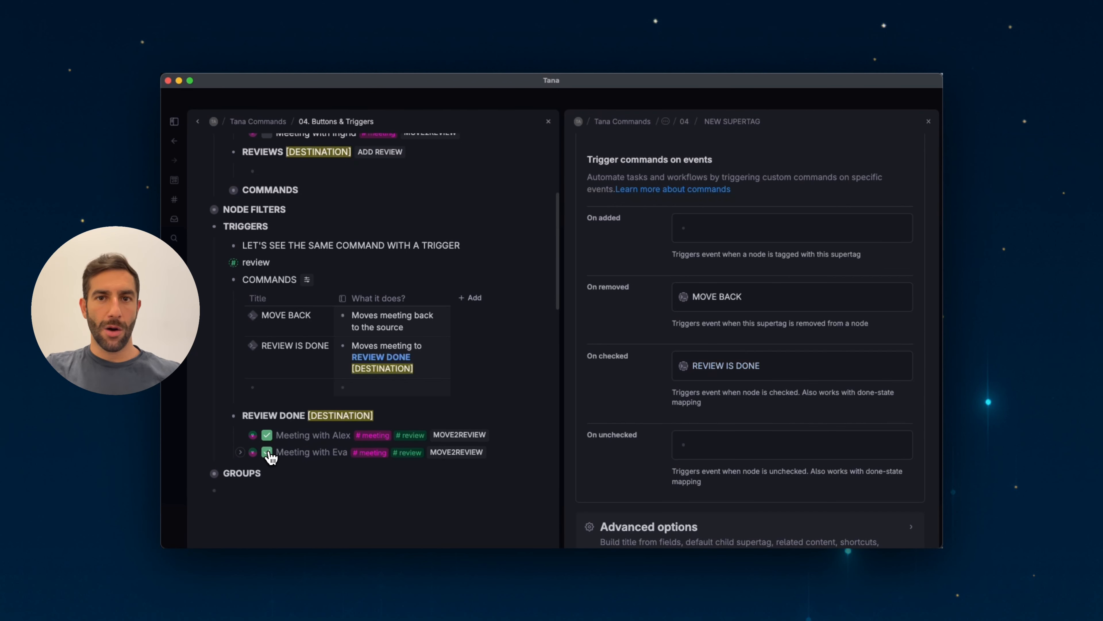
{"action": "left_click", "coordinate": [268, 453]}
{"action": "left_click_drag", "start_coordinate": [256, 454], "coordinate": [279, 171]}
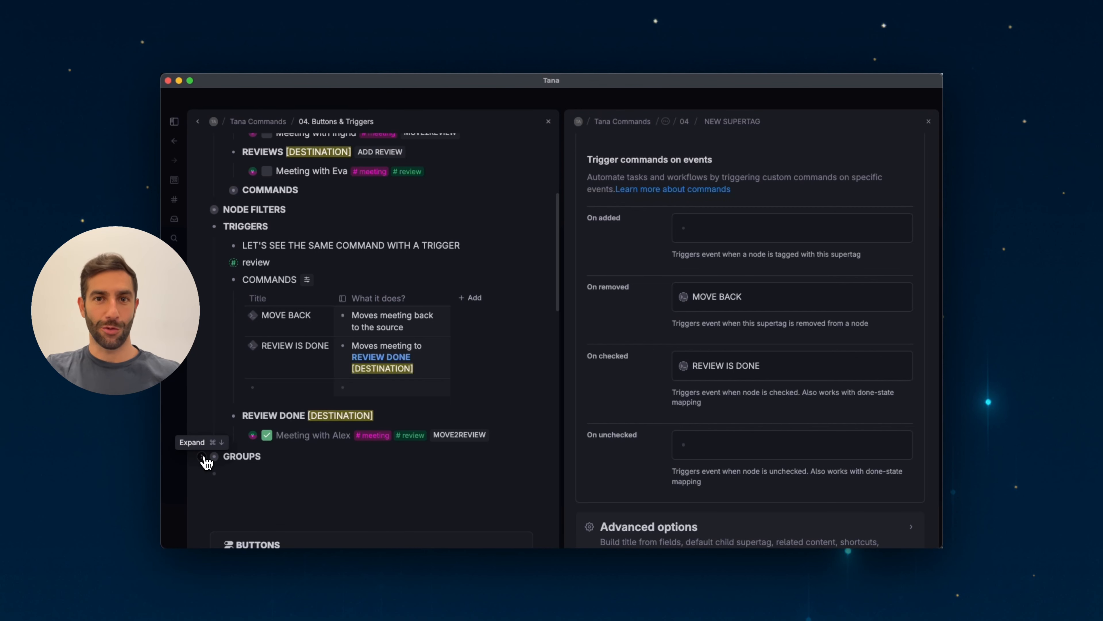
Expand the GROUPS node and read its note about the 'Convert to group' command.
{"action": "left_click", "coordinate": [203, 456]}
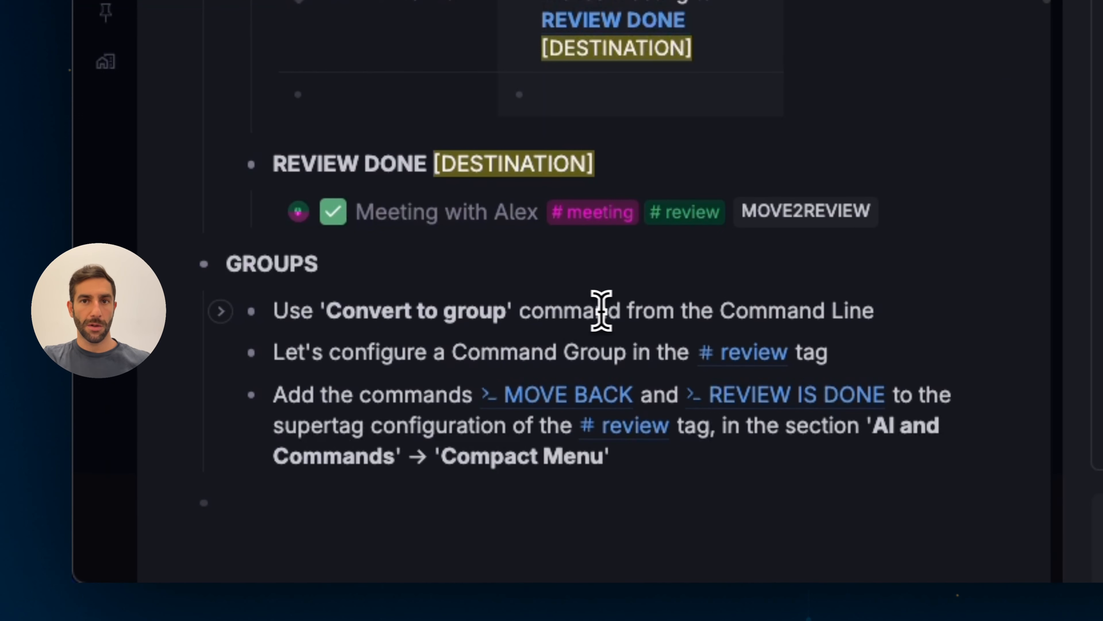
{"action": "left_click_drag", "start_coordinate": [328, 311], "coordinate": [507, 309]}
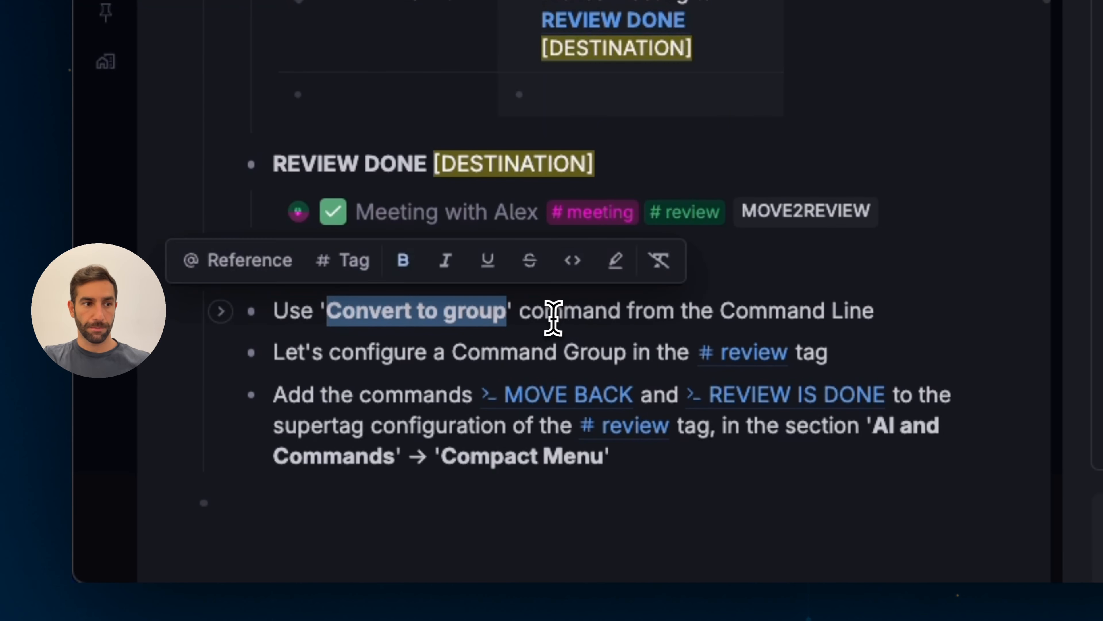
{"action": "left_click", "coordinate": [548, 312]}
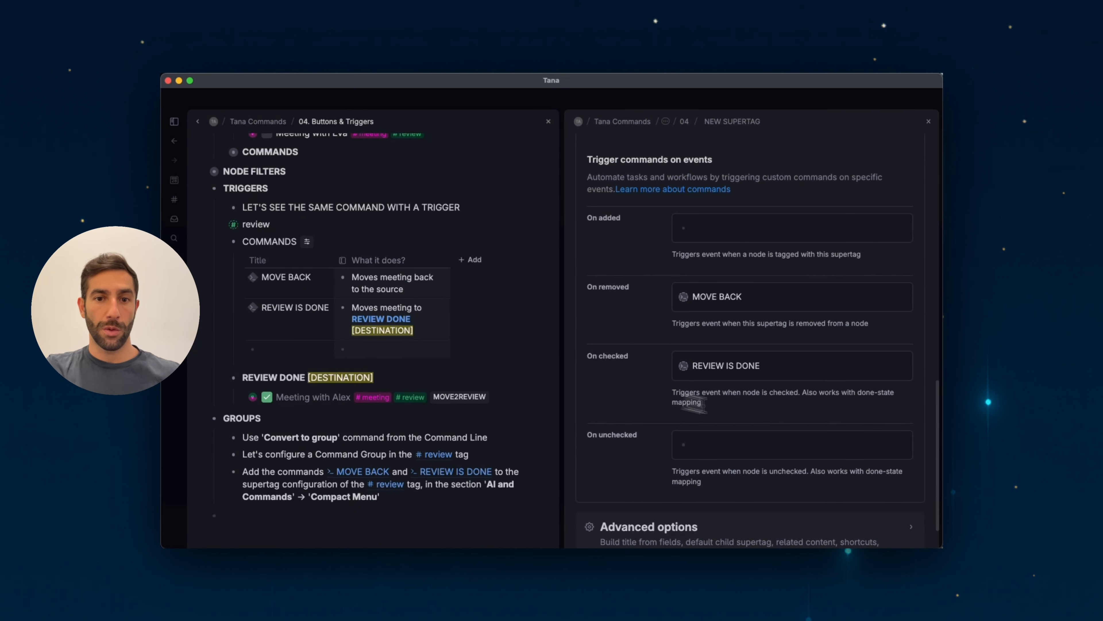
Add a node named COMMAND MENU to the Compact menu in the review tag's AI and Commands settings.
{"action": "scroll", "coordinate": [900, 406], "scroll_direction": "up", "scroll_amount": 10}
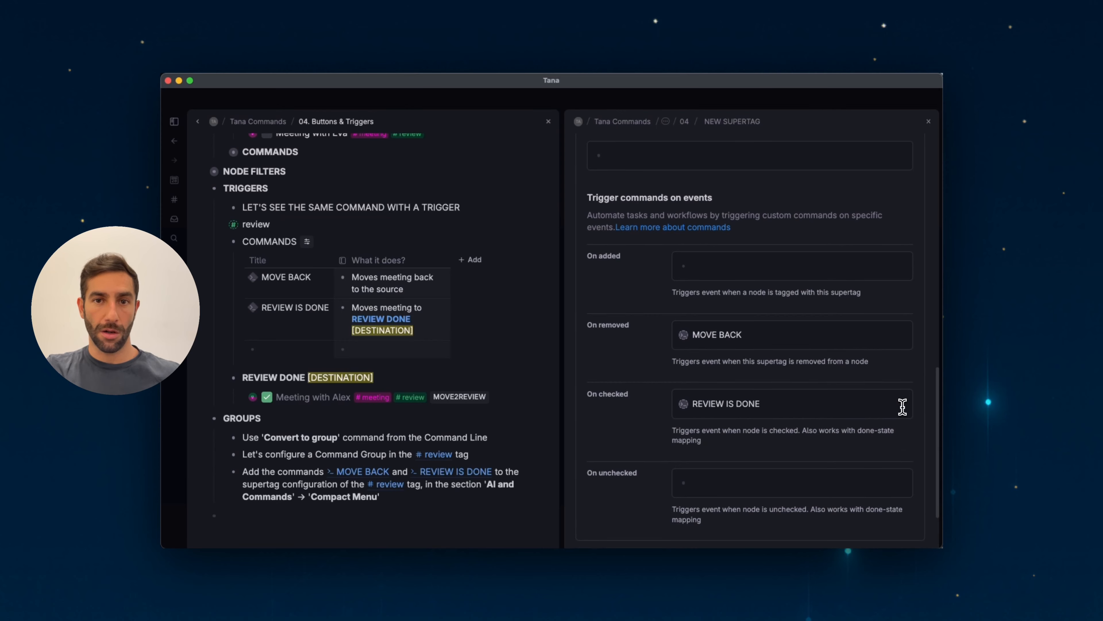
{"action": "scroll", "coordinate": [906, 407], "scroll_direction": "up", "scroll_amount": 4}
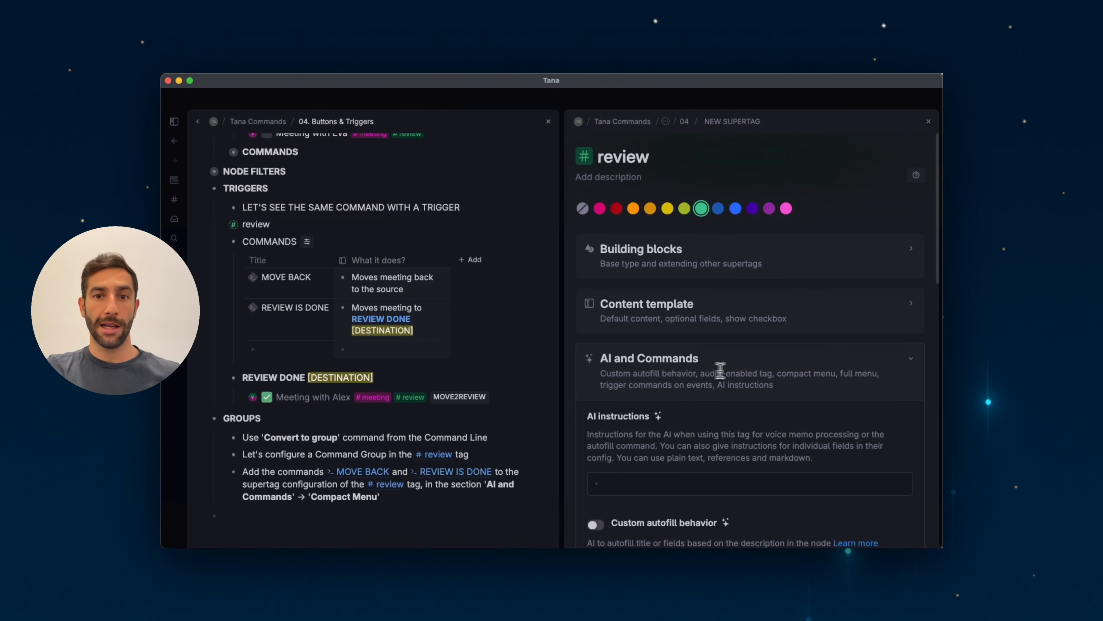
{"action": "scroll", "coordinate": [726, 368], "scroll_direction": "down", "scroll_amount": 10}
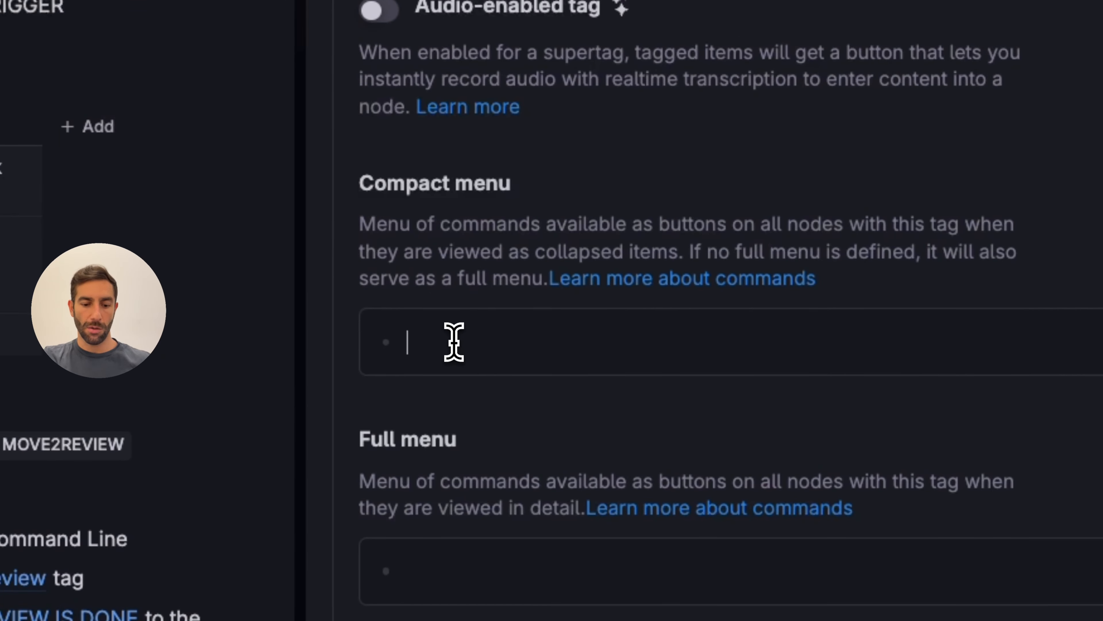
{"action": "type", "text": "COMMAND MENU"}
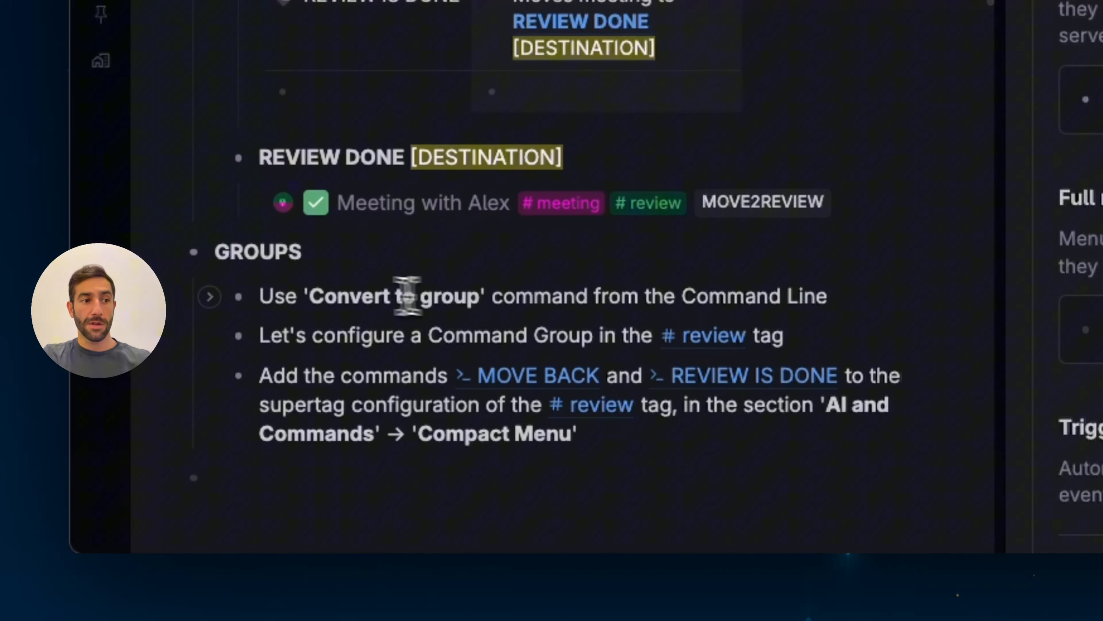
Turn the COMMAND MENU node into a command group with the 'Convert to group' command.
{"action": "left_click_drag", "start_coordinate": [311, 295], "coordinate": [477, 302]}
{"action": "left_click", "coordinate": [611, 305]}
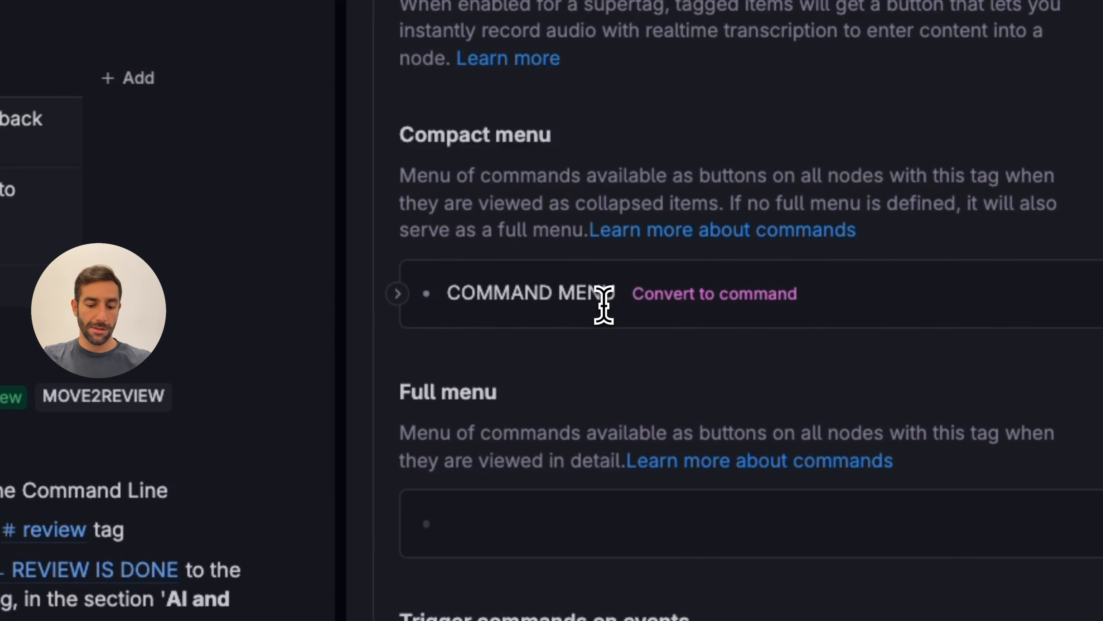
{"action": "key", "text": "super+k"}
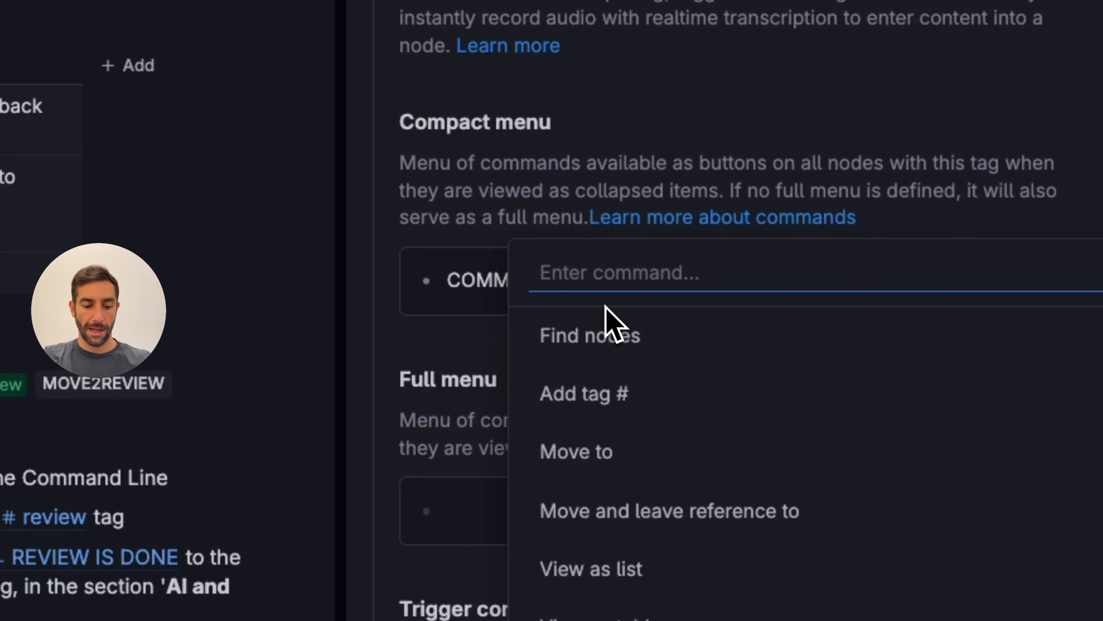
{"action": "type", "text": "convert to f"}
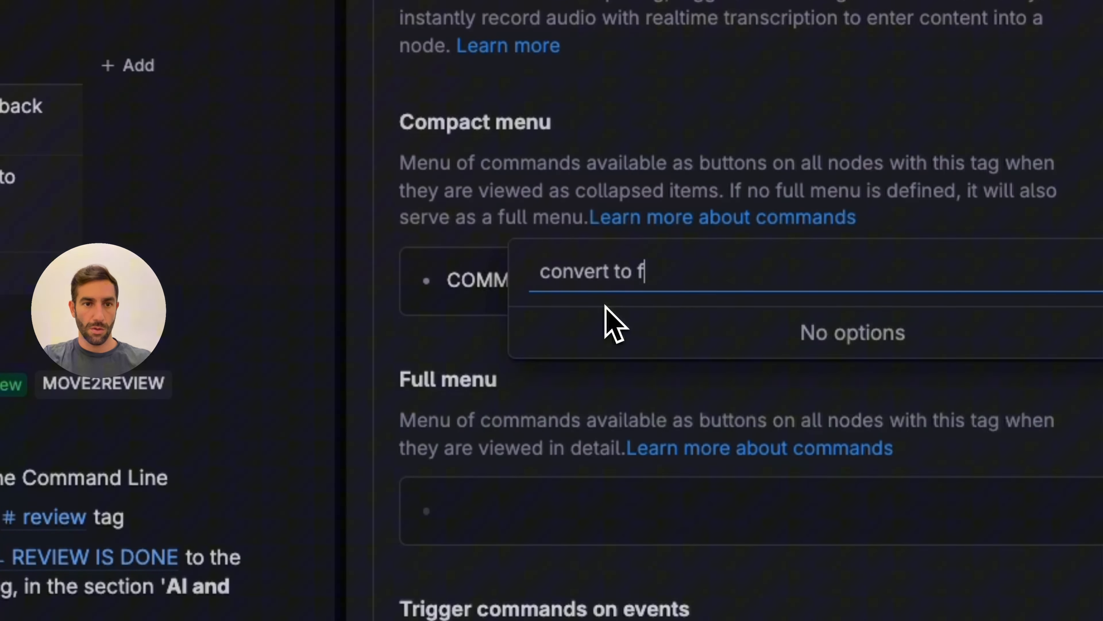
{"action": "key", "text": "BackSpace"}
{"action": "type", "text": "g"}
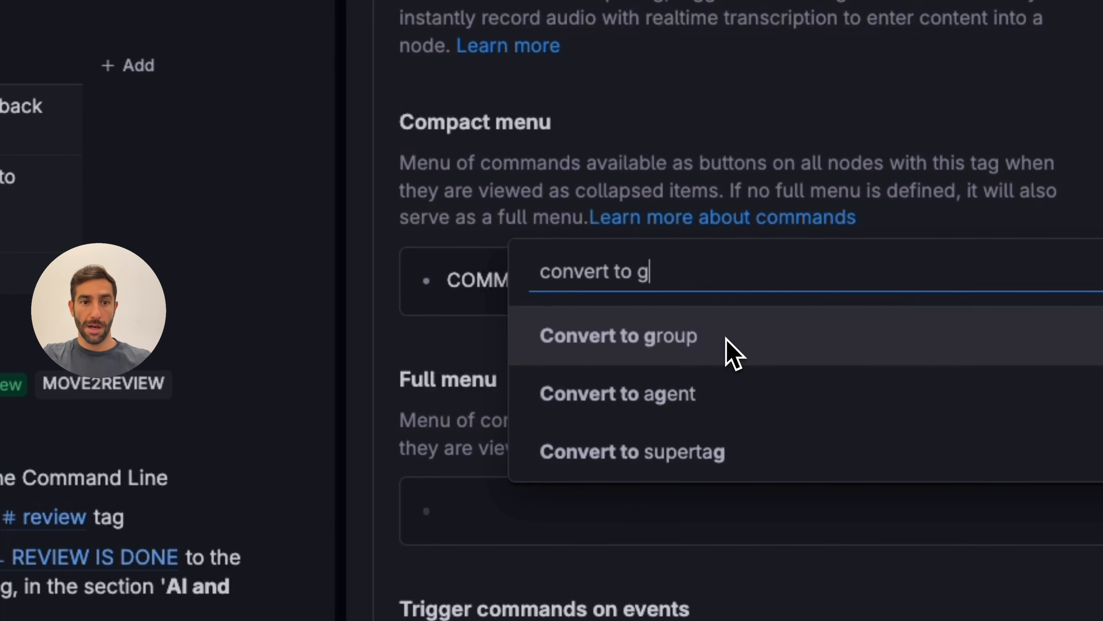
{"action": "key", "text": "Escape"}
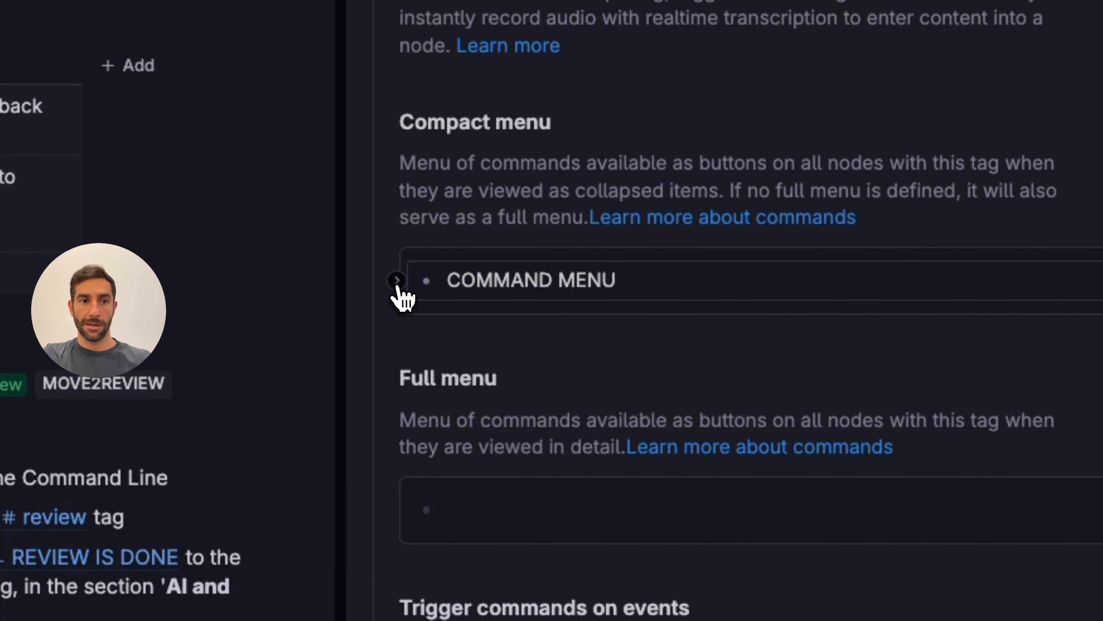
Add the MOVE BACK and REVIEW IS DONE commands as children of the COMMAND MENU group.
{"action": "left_click", "coordinate": [397, 282]}
{"action": "left_click", "coordinate": [538, 318]}
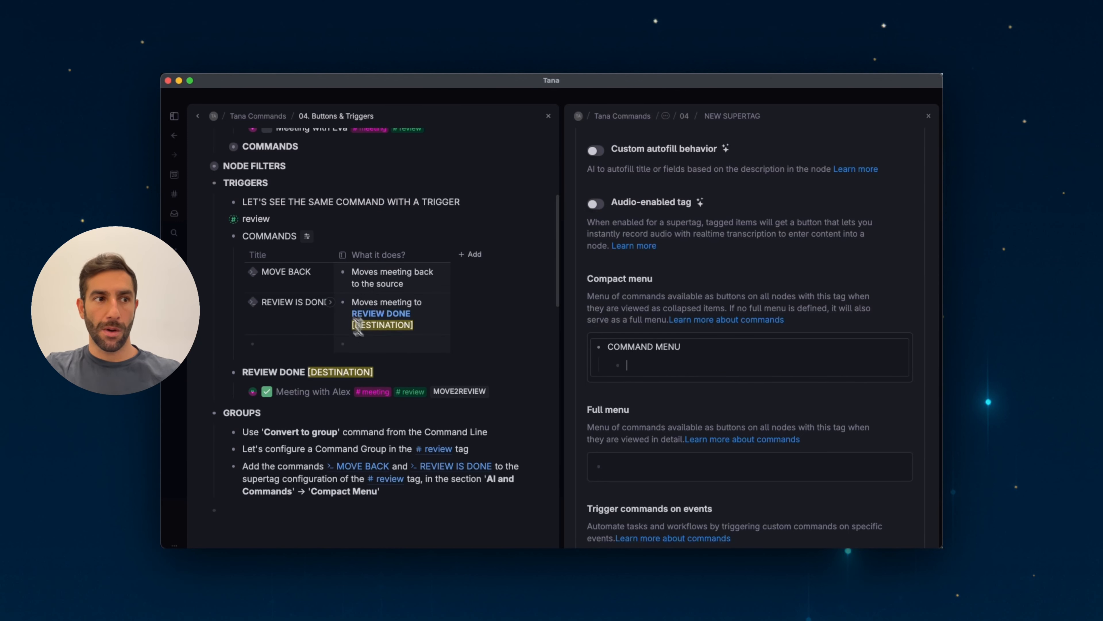
{"action": "left_click_drag", "start_coordinate": [285, 272], "coordinate": [281, 302]}
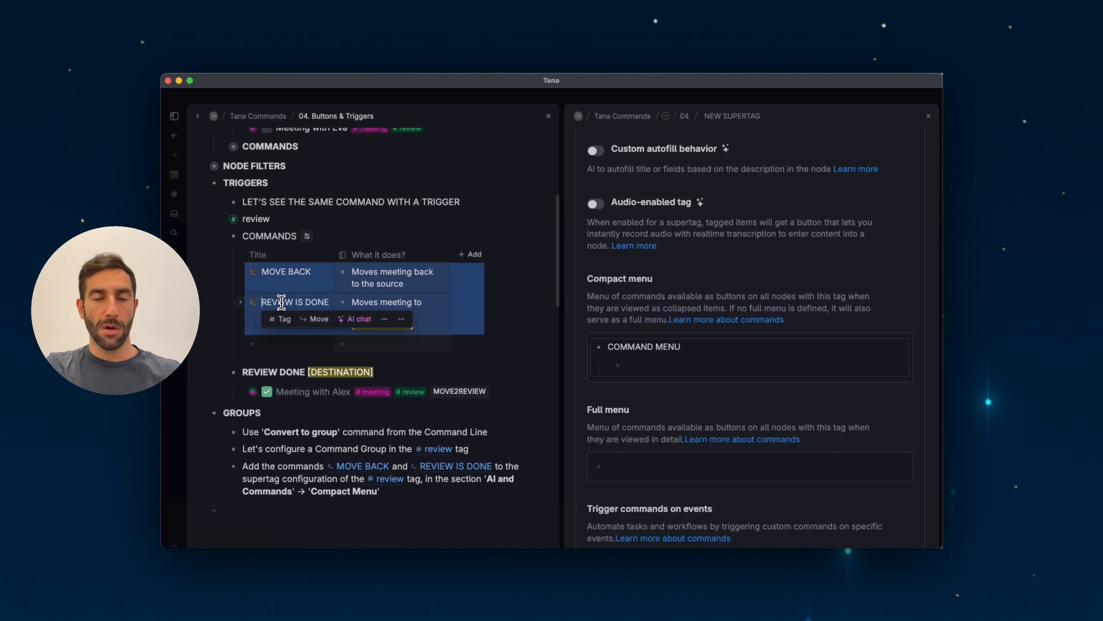
{"action": "left_click", "coordinate": [290, 236]}
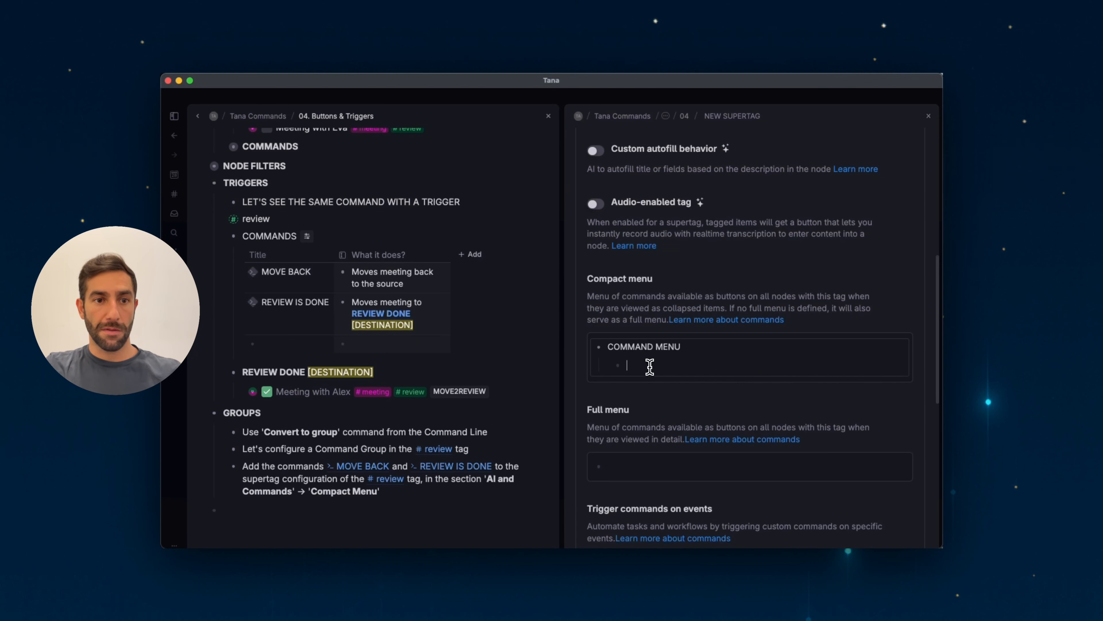
{"action": "type", "text": "MOVE BACK"}
{"action": "key", "text": "Return"}
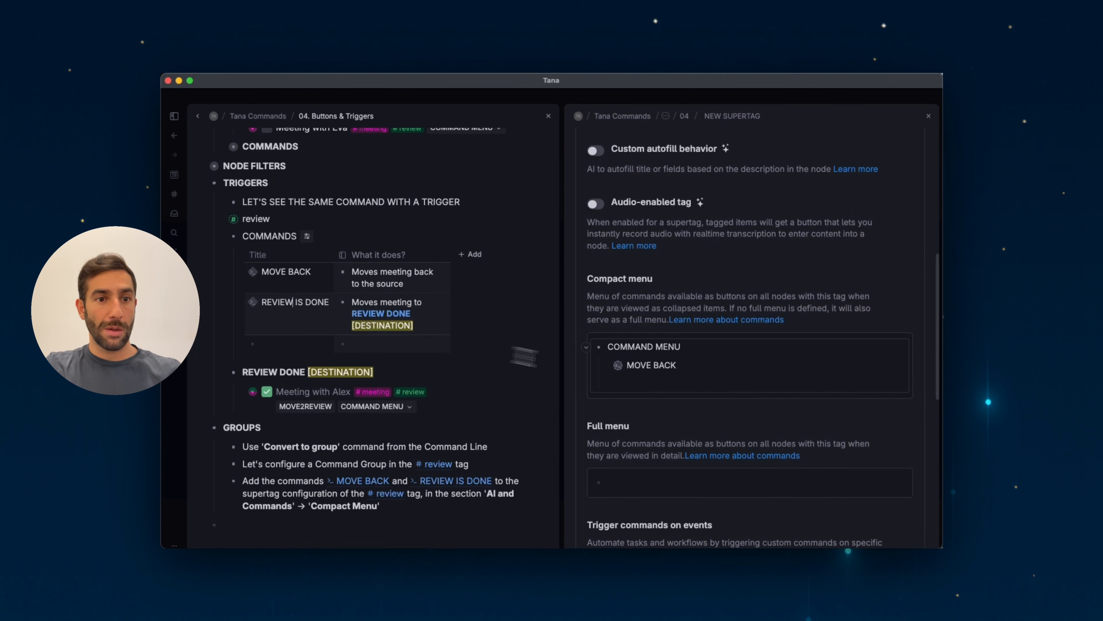
{"action": "left_click", "coordinate": [659, 384]}
{"action": "type", "text": "REVIEW IS DONE"}
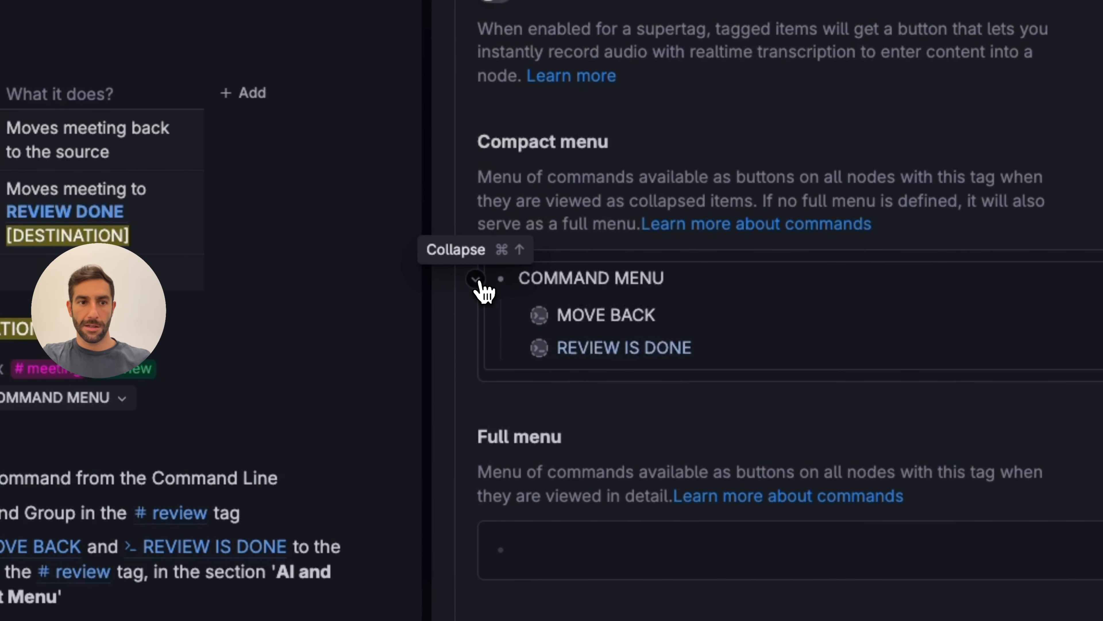
{"action": "left_click", "coordinate": [476, 279]}
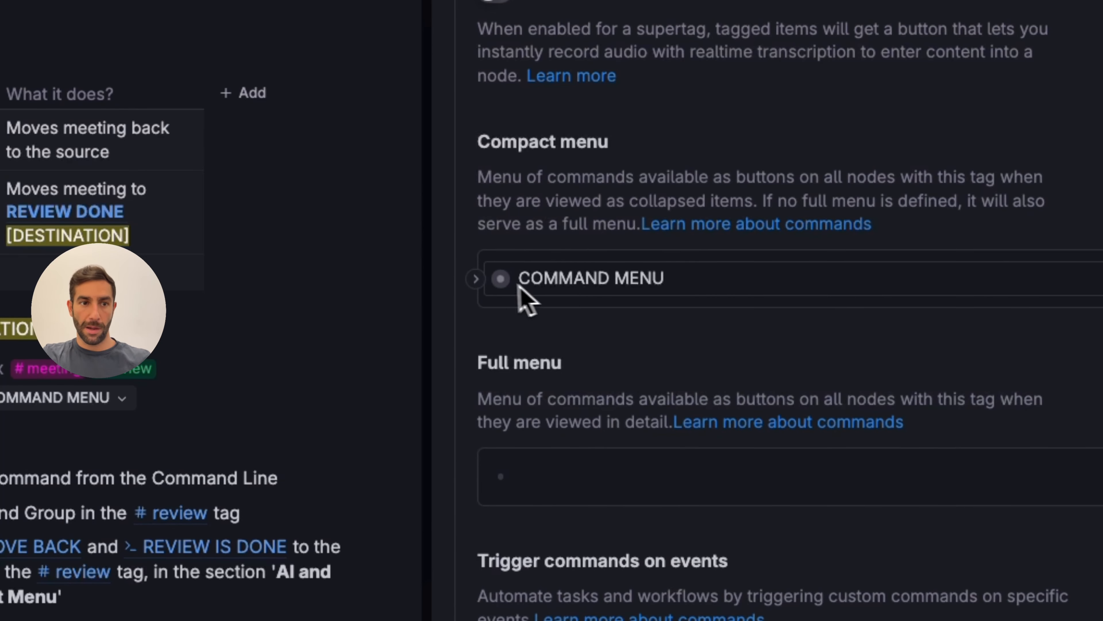
{"action": "left_click", "coordinate": [477, 281]}
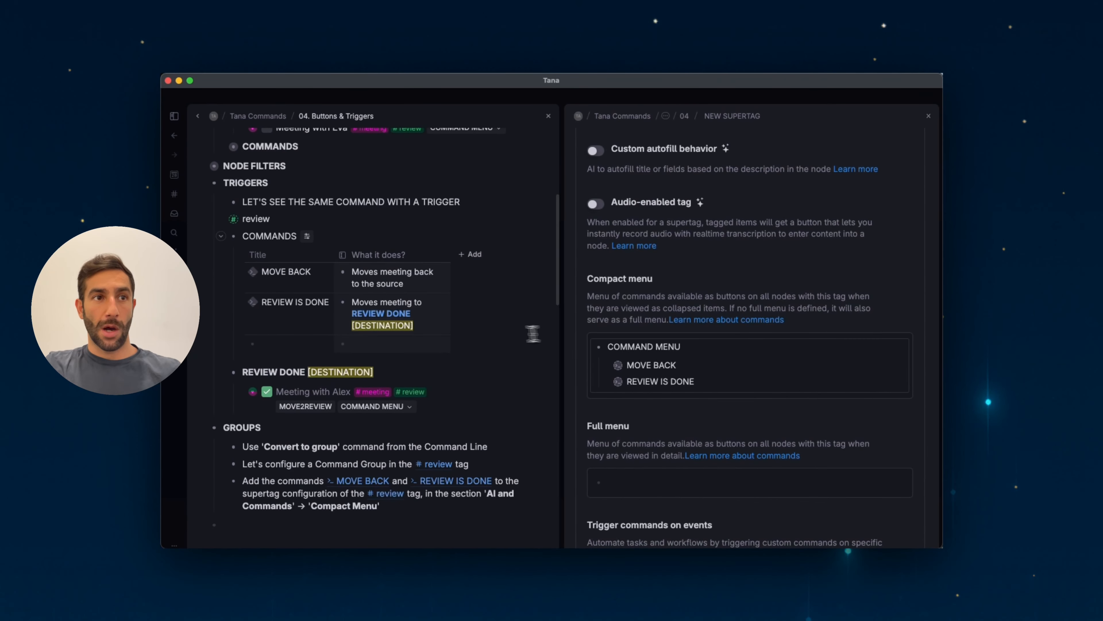
Run MOVE BACK from the COMMAND MENU group on the meeting stored under REVIEWS.
{"action": "scroll", "coordinate": [477, 244], "scroll_direction": "up", "scroll_amount": 5}
{"action": "scroll", "coordinate": [490, 331], "scroll_direction": "up", "scroll_amount": 2}
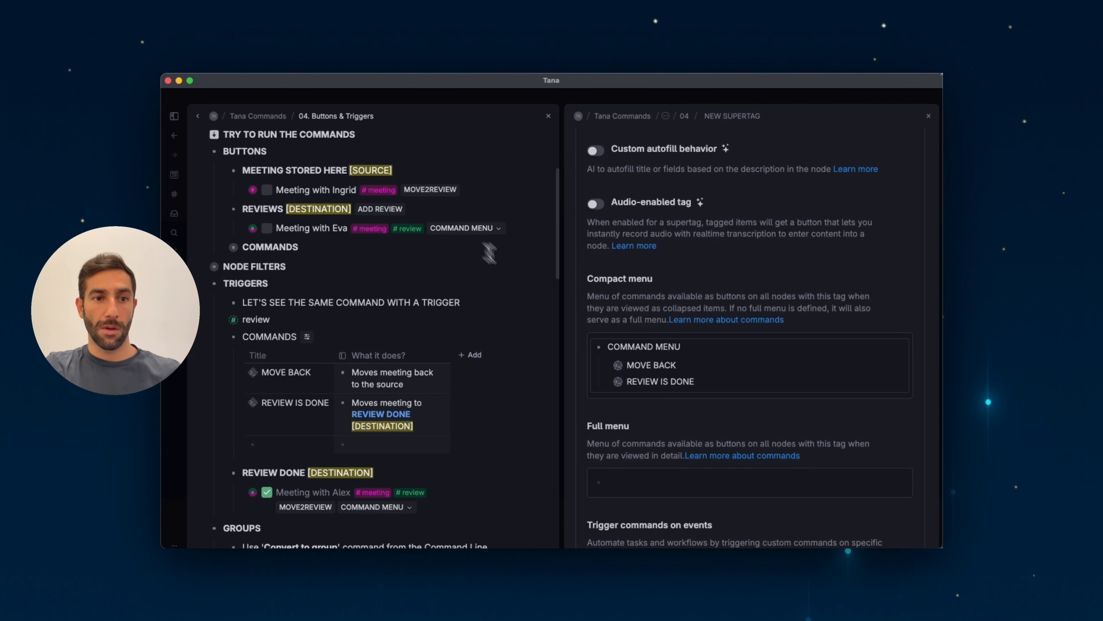
{"action": "key", "text": "Escape"}
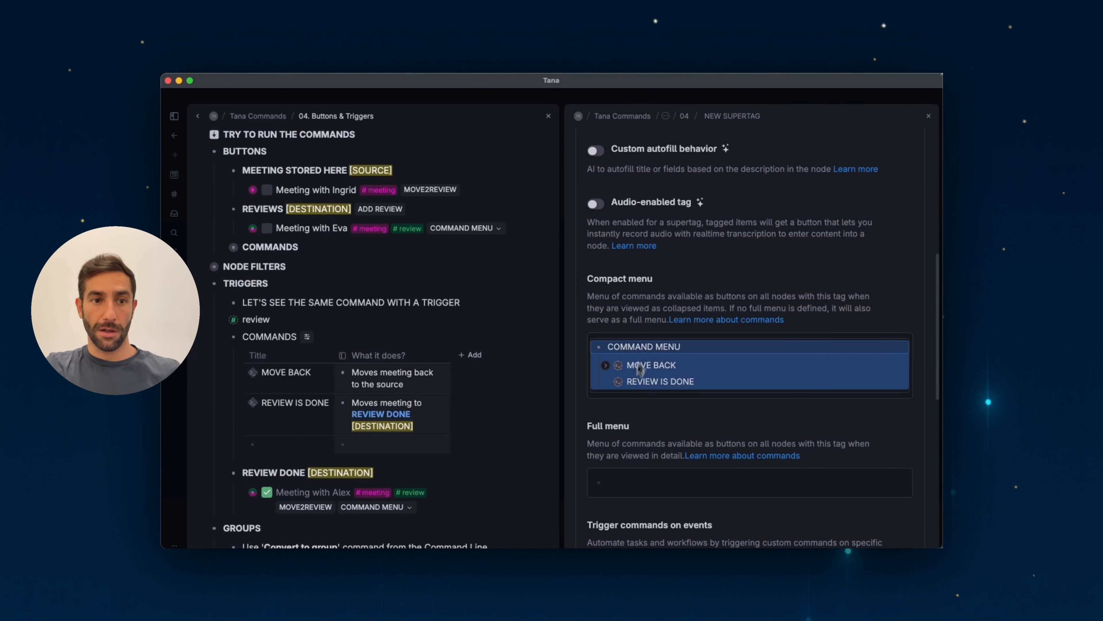
{"action": "key", "text": "Escape"}
{"action": "left_click", "coordinate": [473, 228]}
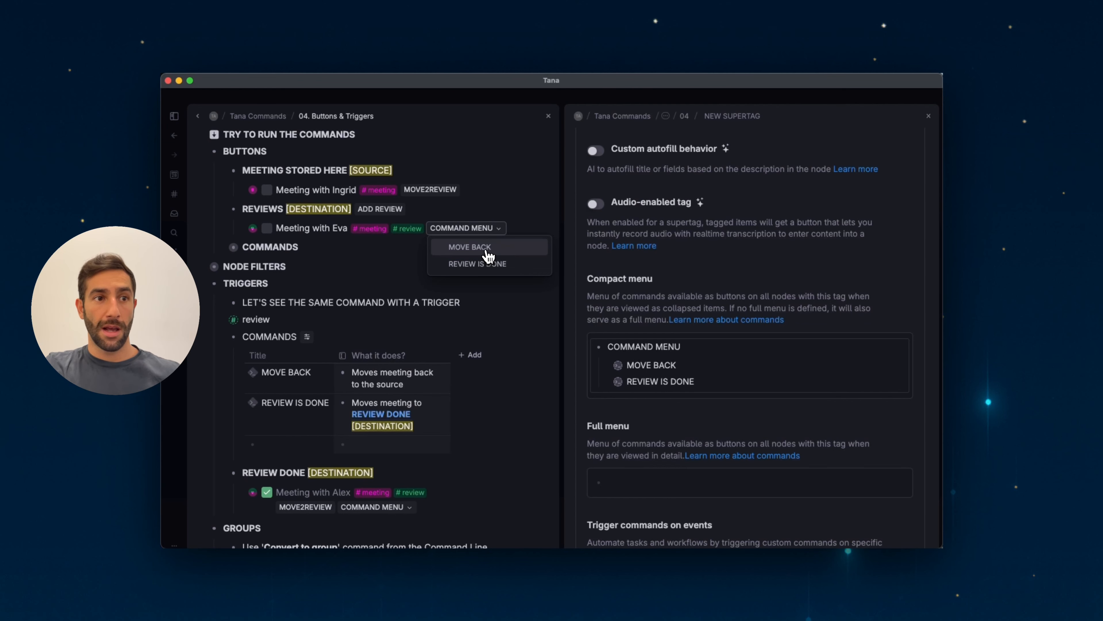
{"action": "left_click", "coordinate": [485, 250]}
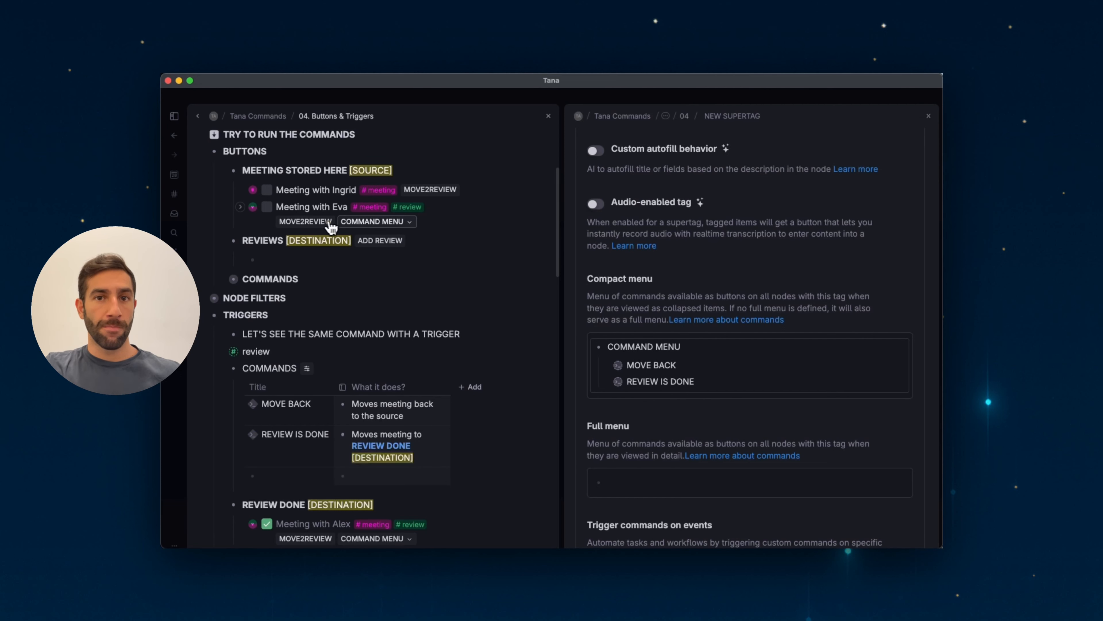
Run REVIEW IS DONE from the returned meeting's COMMAND MENU and mark that meeting as done under REVIEW DONE.
{"action": "left_click", "coordinate": [391, 222]}
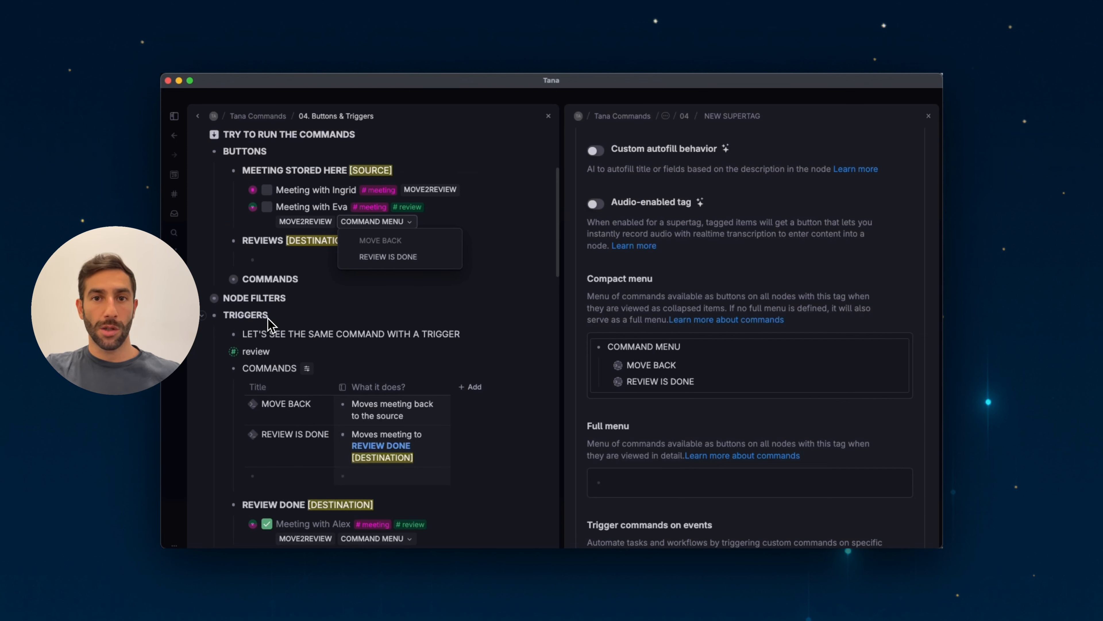
{"action": "left_click", "coordinate": [416, 261]}
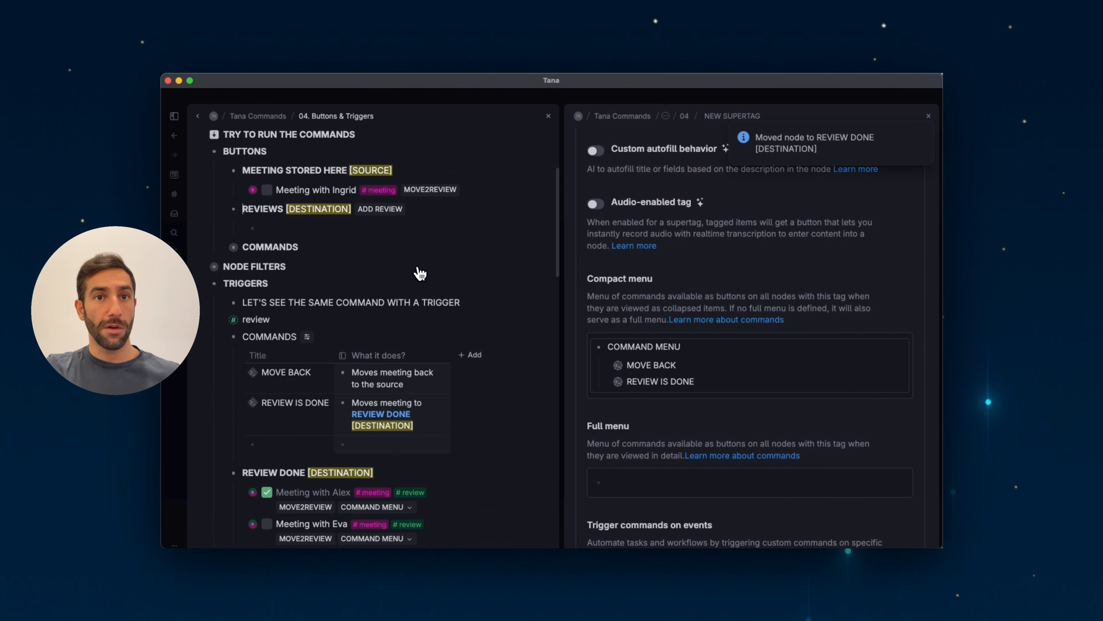
{"action": "scroll", "coordinate": [418, 266], "scroll_direction": "down", "scroll_amount": 3}
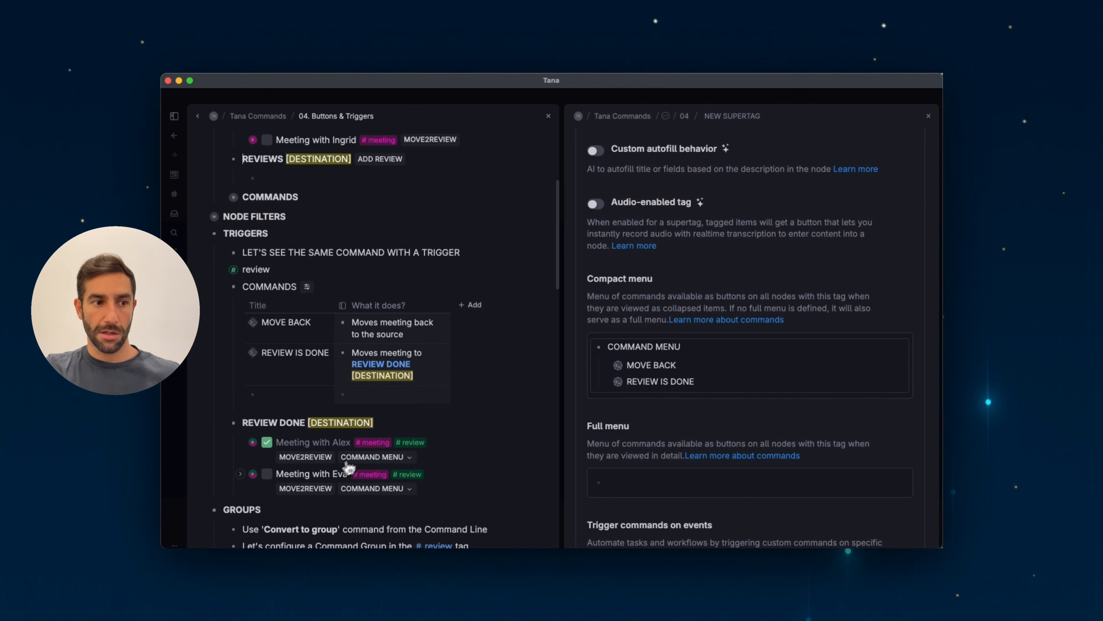
{"action": "scroll", "coordinate": [319, 464], "scroll_direction": "down", "scroll_amount": 1}
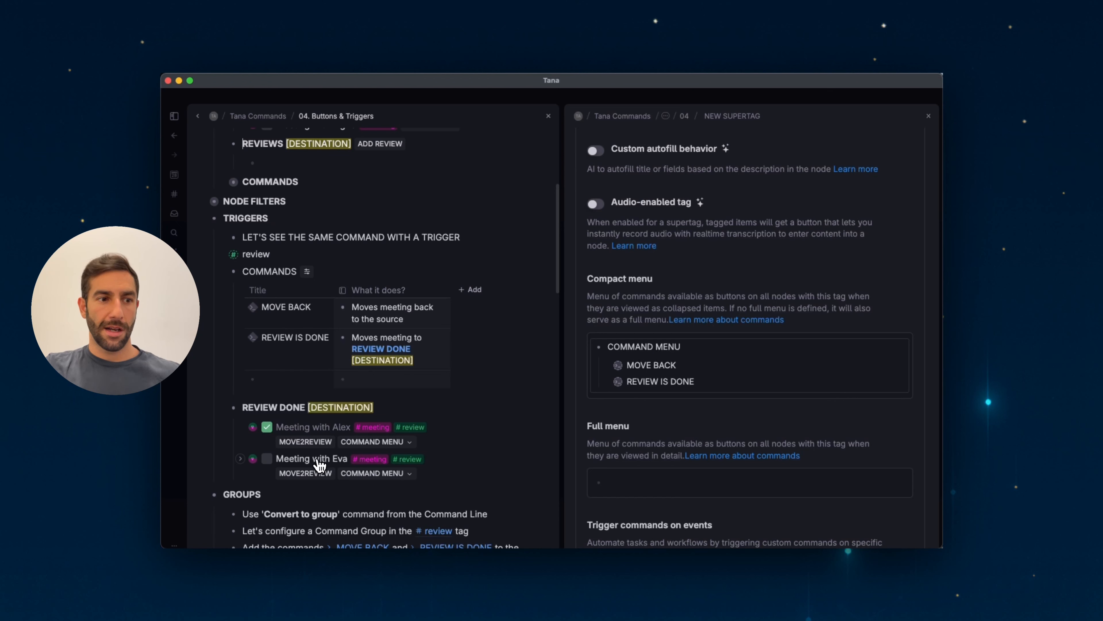
{"action": "left_click", "coordinate": [266, 458]}
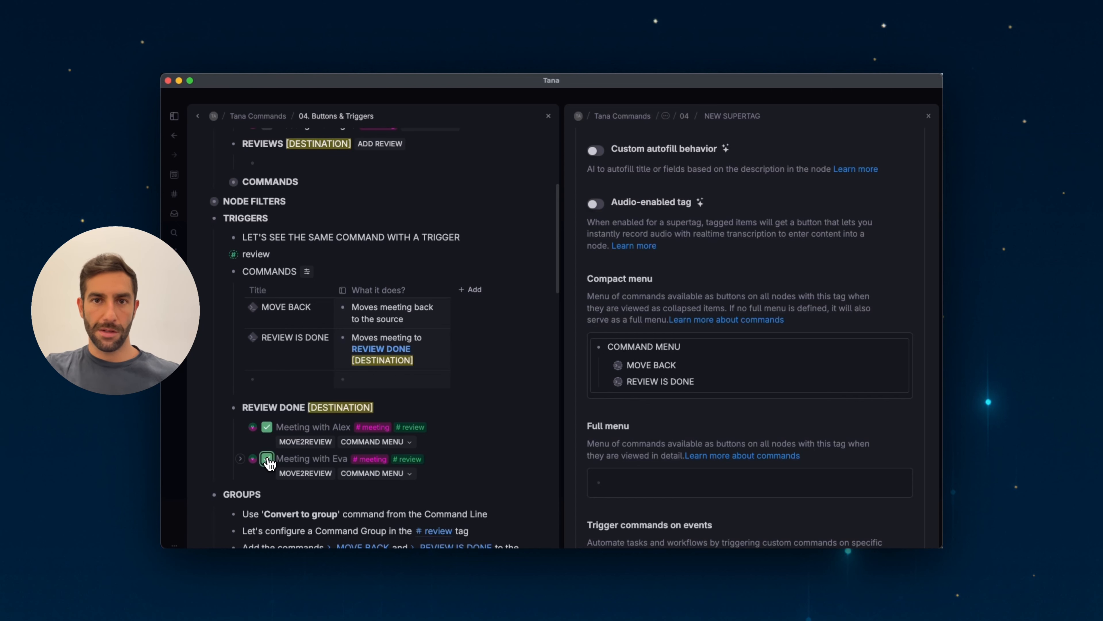
Look at the commands offered in the COMMAND MENU of the first meeting under REVIEW DONE.
{"action": "scroll", "coordinate": [384, 456], "scroll_direction": "down", "scroll_amount": 3}
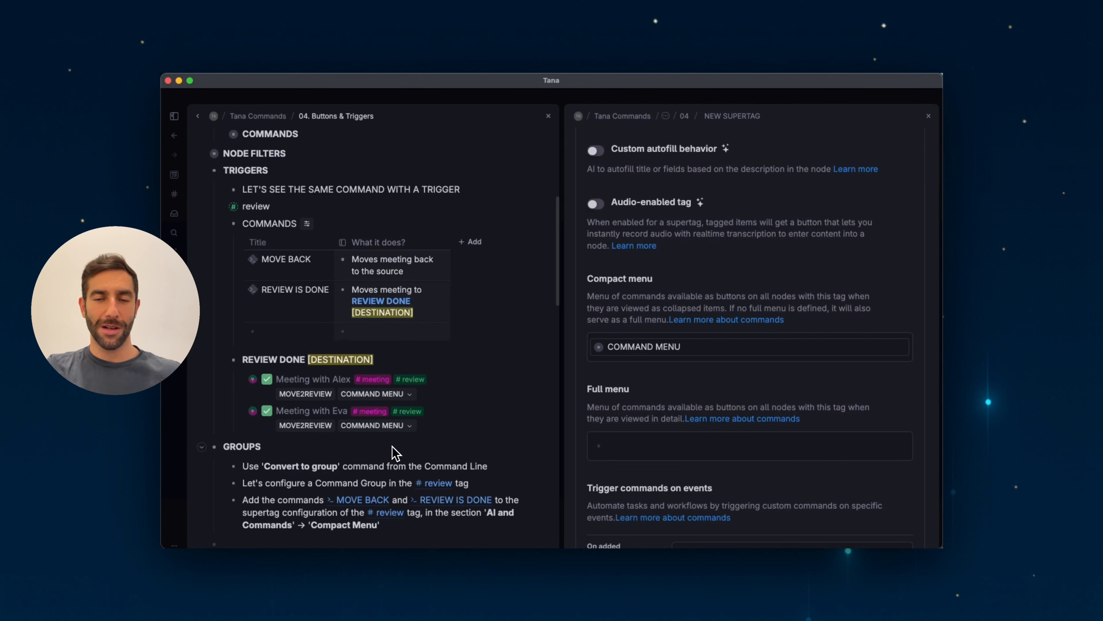
{"action": "left_click", "coordinate": [412, 398]}
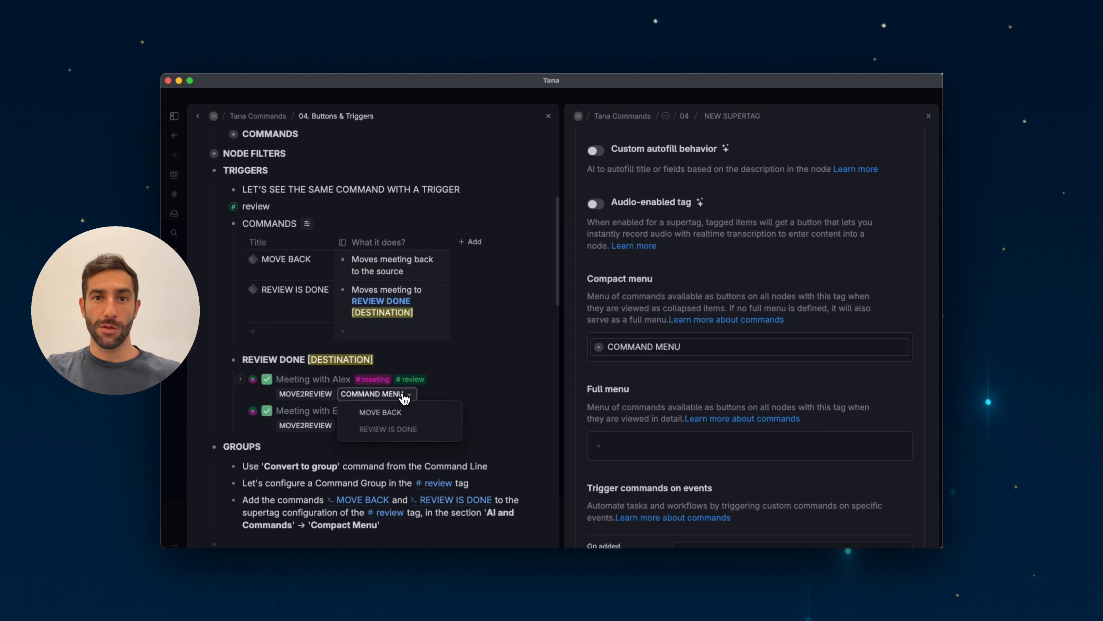
{"action": "left_click", "coordinate": [405, 399]}
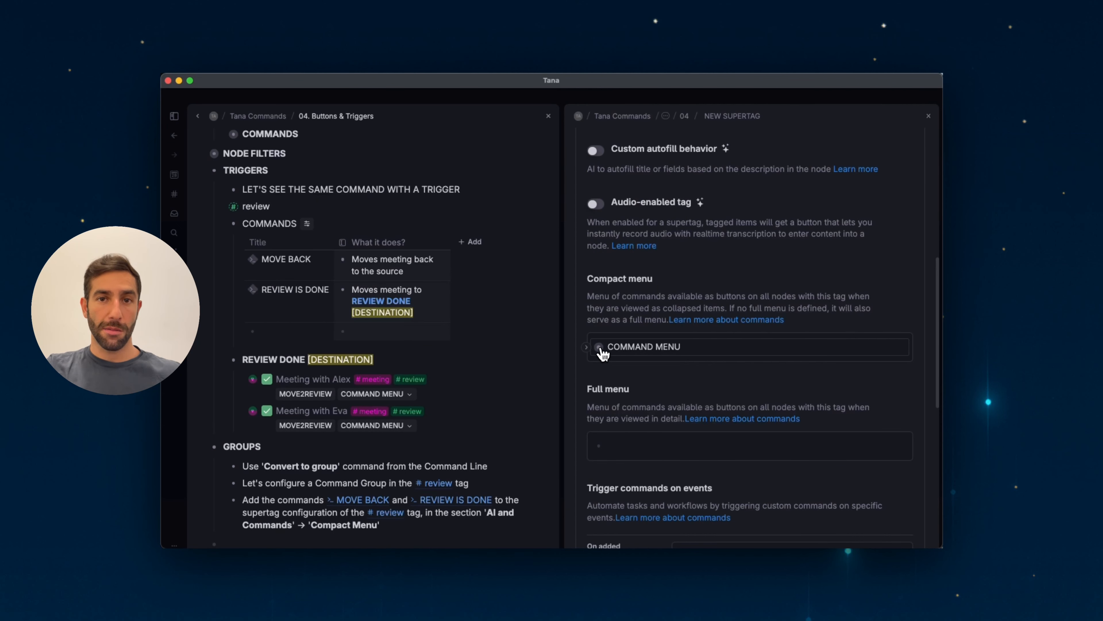
Try the COMMAND MENU group in the Full menu on the expanded first REVIEW DONE meeting, and restore it to the Compact menu.
{"action": "left_click_drag", "start_coordinate": [599, 347], "coordinate": [624, 445]}
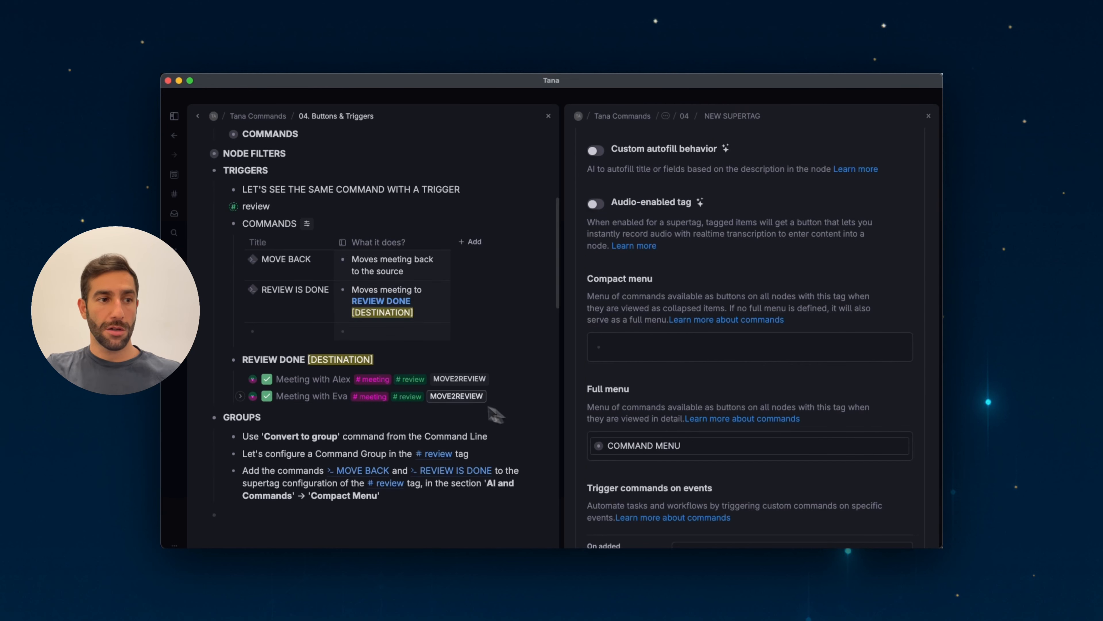
{"action": "left_click", "coordinate": [242, 380]}
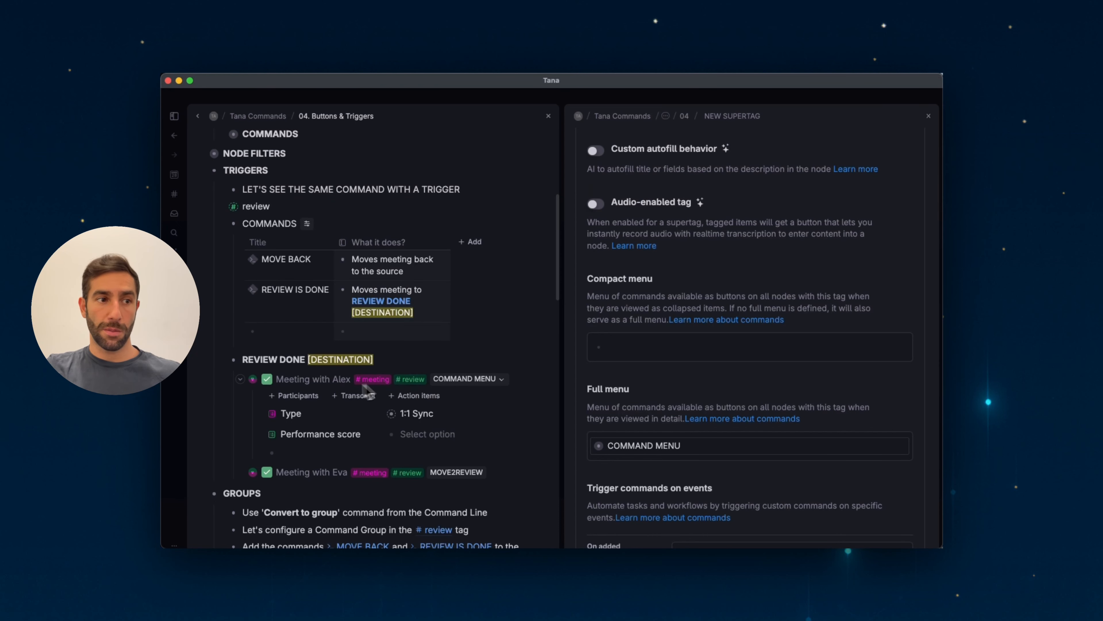
{"action": "left_click", "coordinate": [242, 379]}
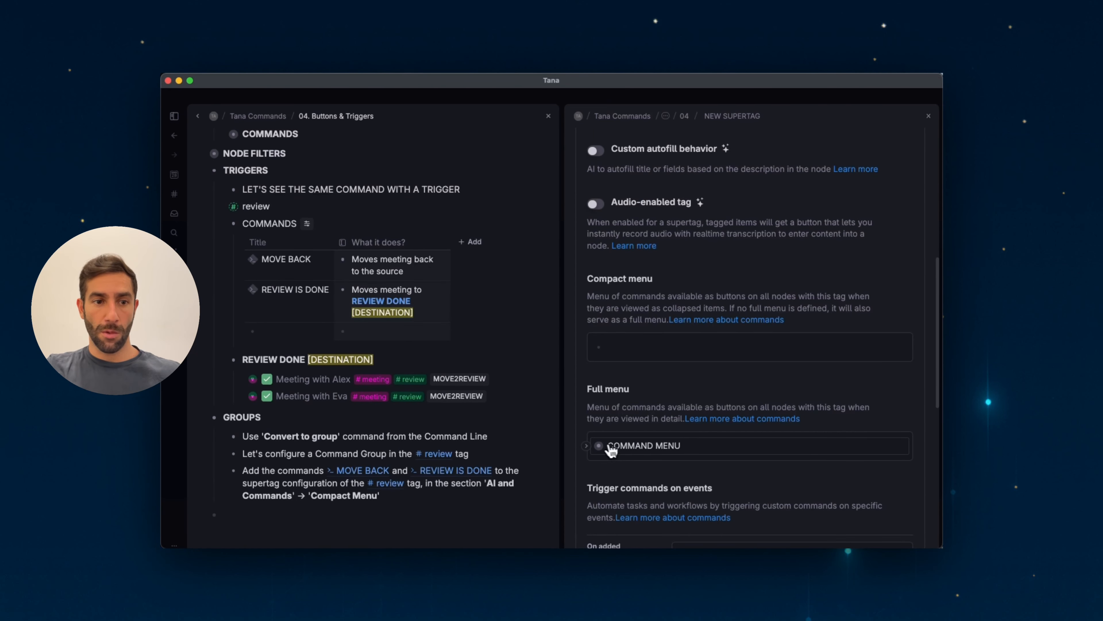
{"action": "left_click_drag", "start_coordinate": [599, 446], "coordinate": [622, 355]}
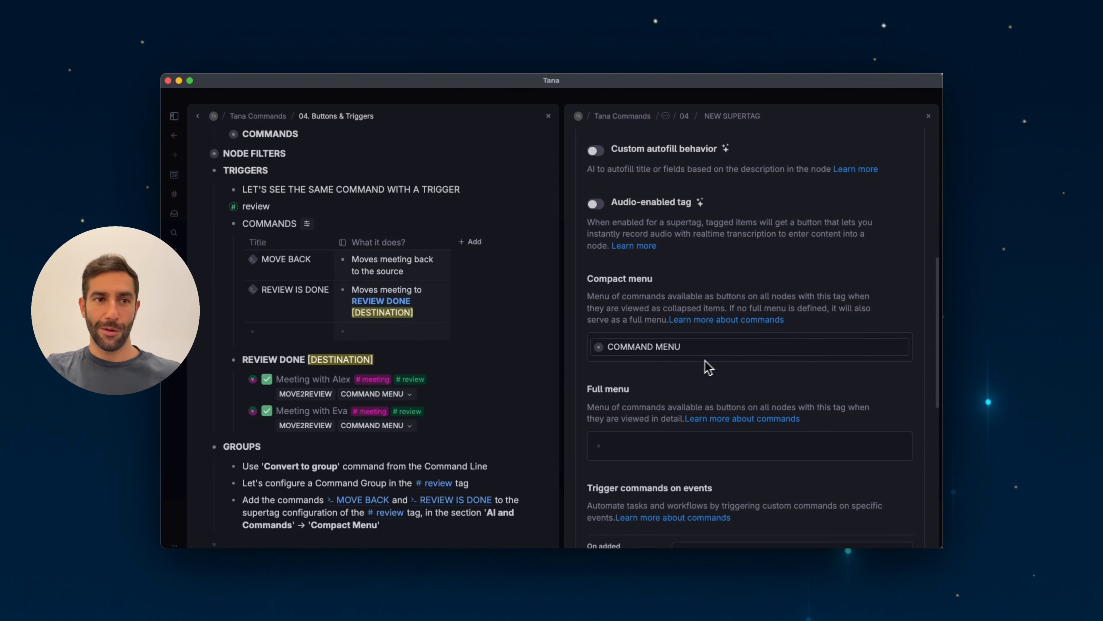
Close the review tag's configuration and collapse the GROUPS, TRIGGERS and BUTTONS nodes in the lesson.
{"action": "scroll", "coordinate": [685, 382], "scroll_direction": "up", "scroll_amount": 10}
{"action": "left_click", "coordinate": [928, 116]}
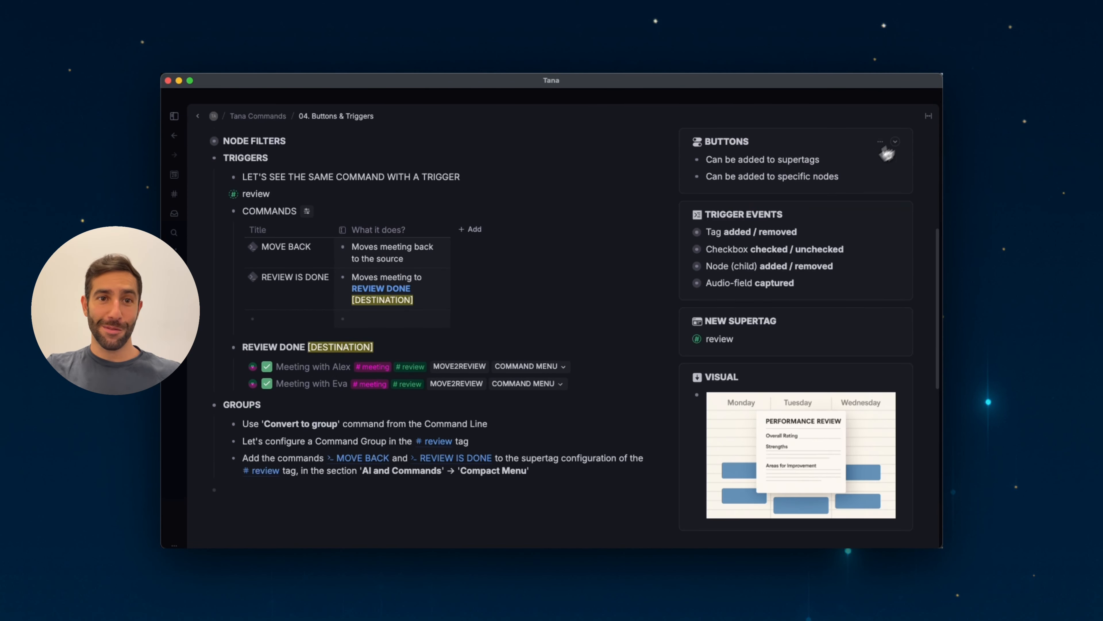
{"action": "scroll", "coordinate": [452, 428], "scroll_direction": "up", "scroll_amount": 2}
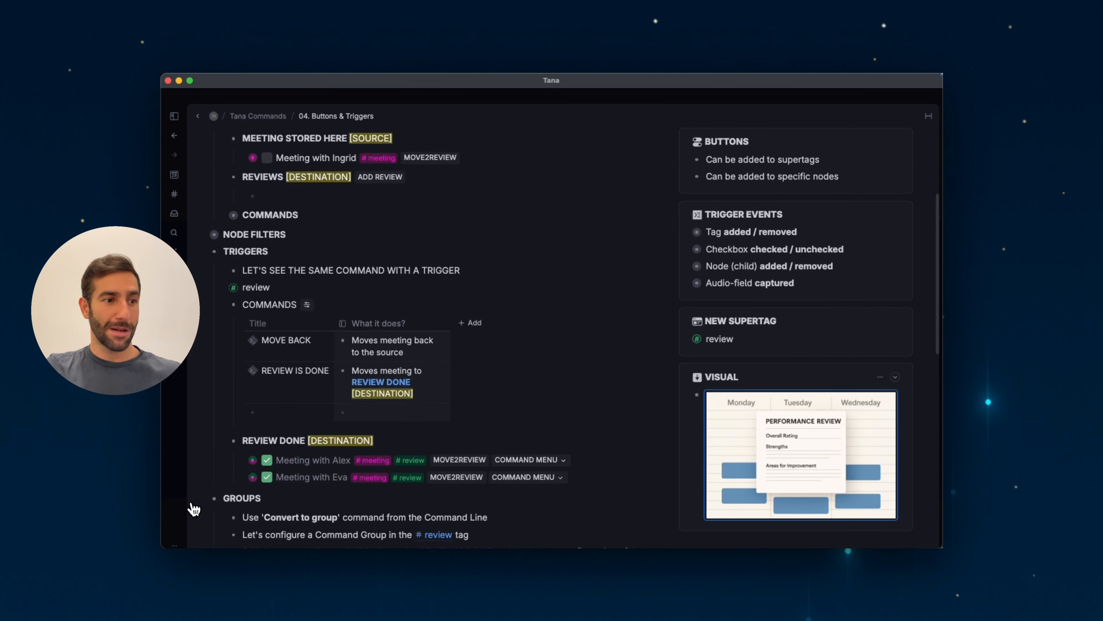
{"action": "left_click", "coordinate": [203, 498]}
{"action": "left_click", "coordinate": [203, 252]}
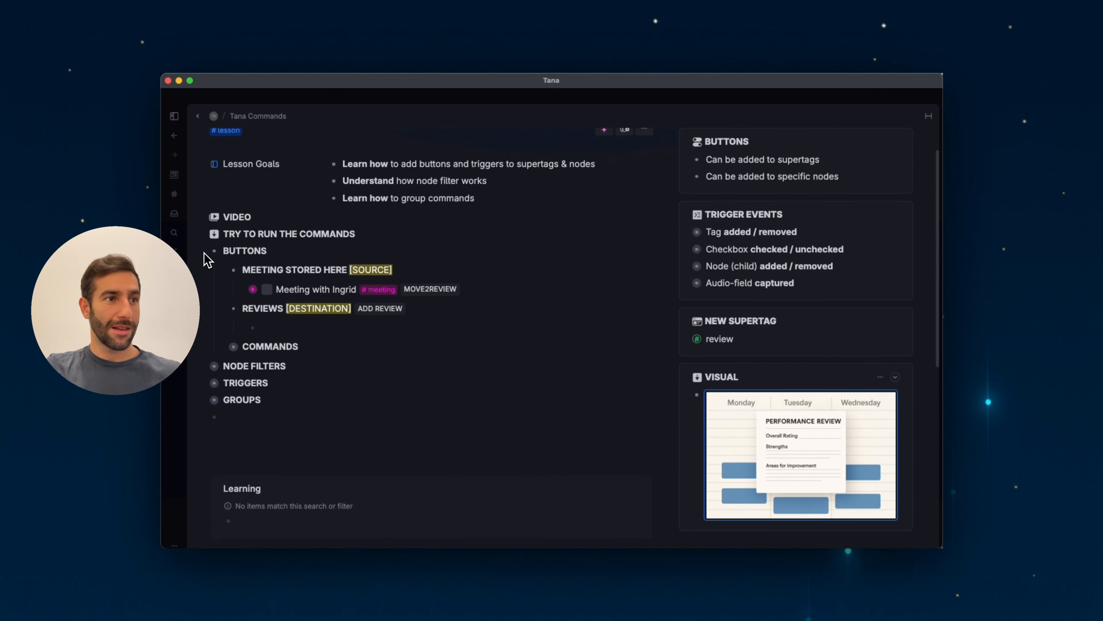
{"action": "left_click", "coordinate": [202, 262]}
{"action": "left_click_drag", "start_coordinate": [266, 262], "coordinate": [274, 321]}
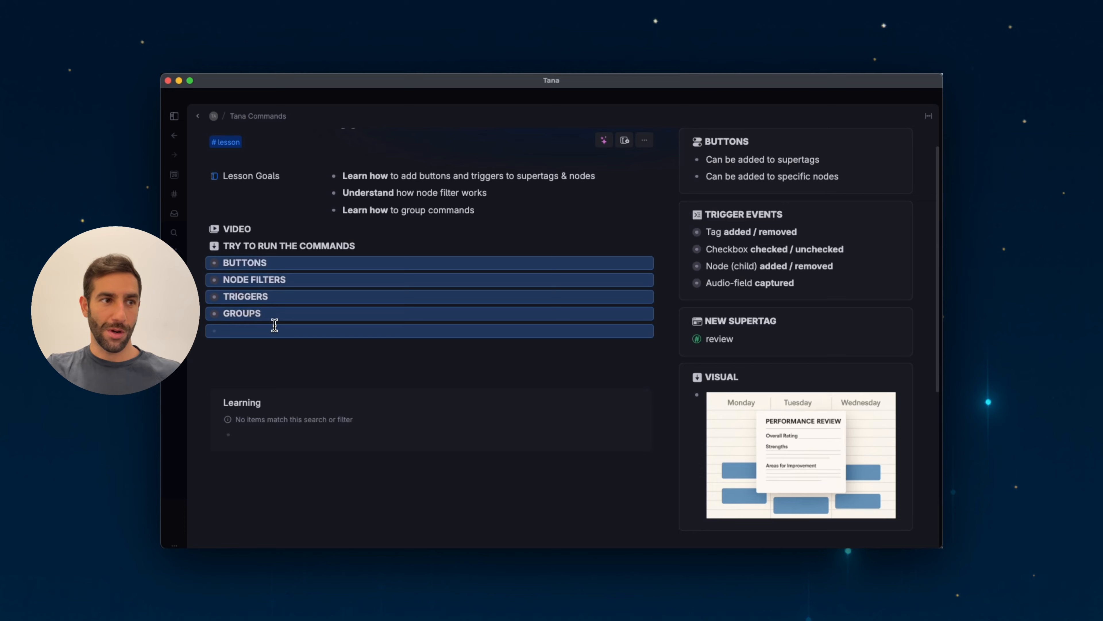
{"action": "left_click", "coordinate": [289, 264]}
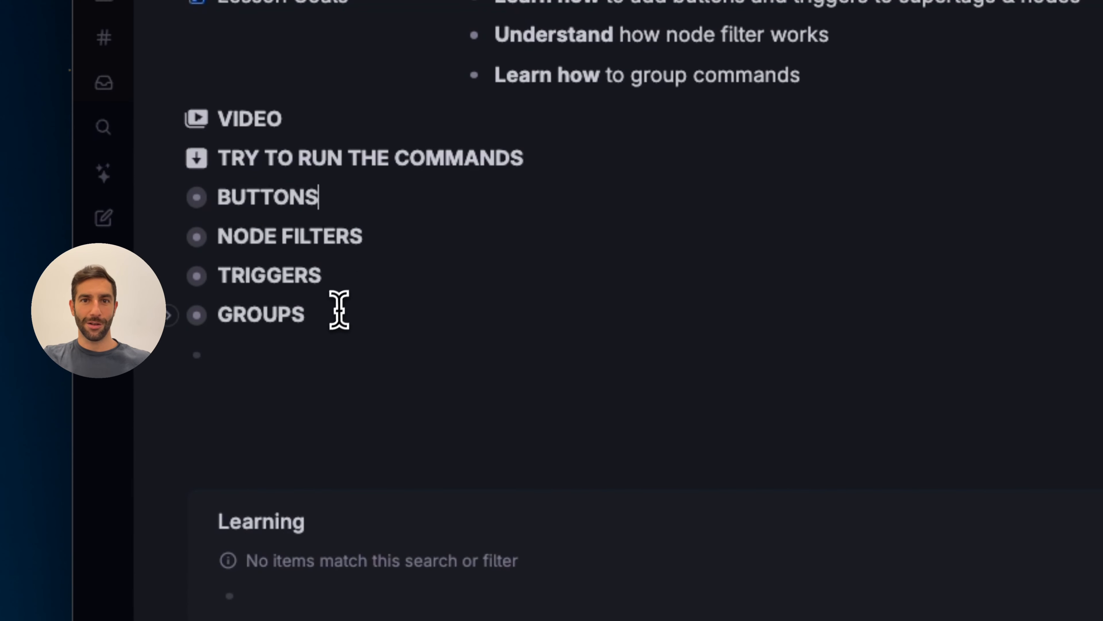
{"action": "left_click", "coordinate": [285, 353]}
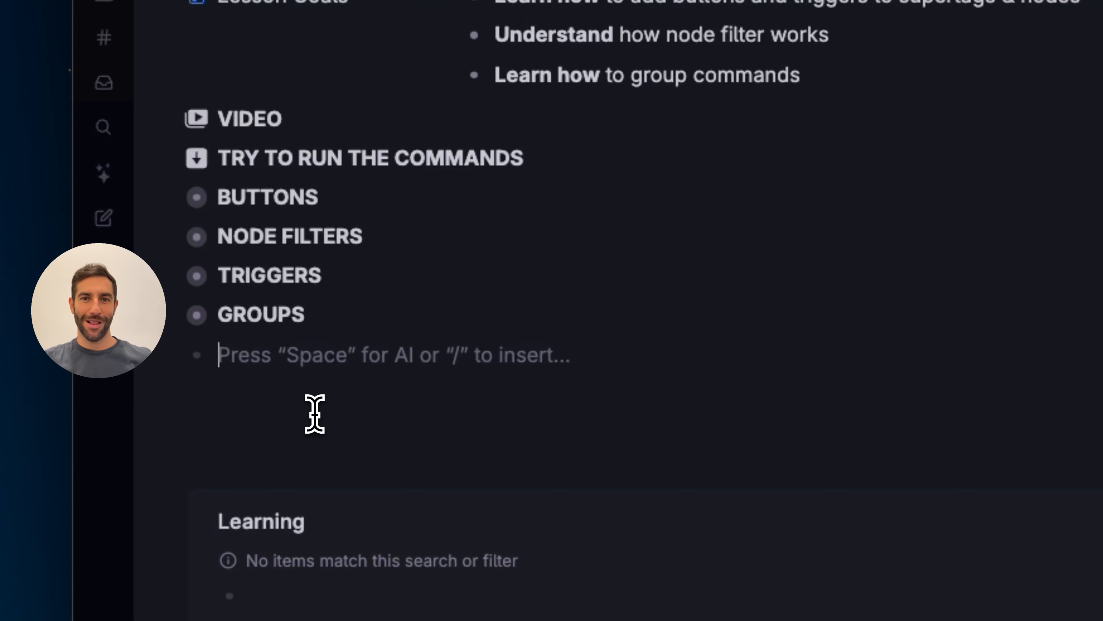
{"action": "scroll", "coordinate": [314, 414], "scroll_direction": "up", "scroll_amount": 2}
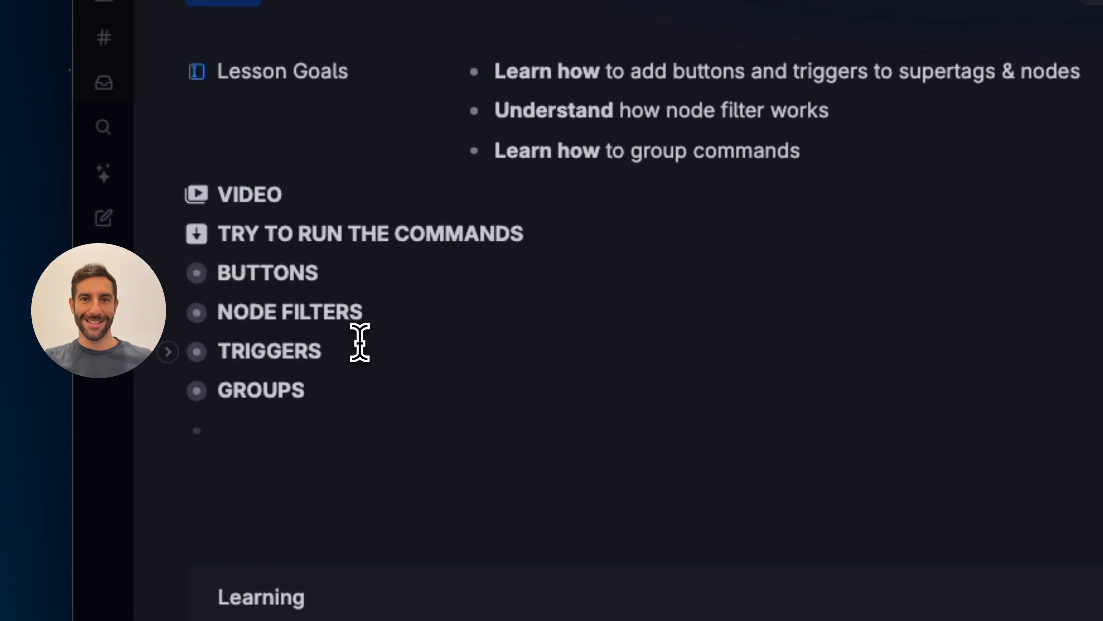